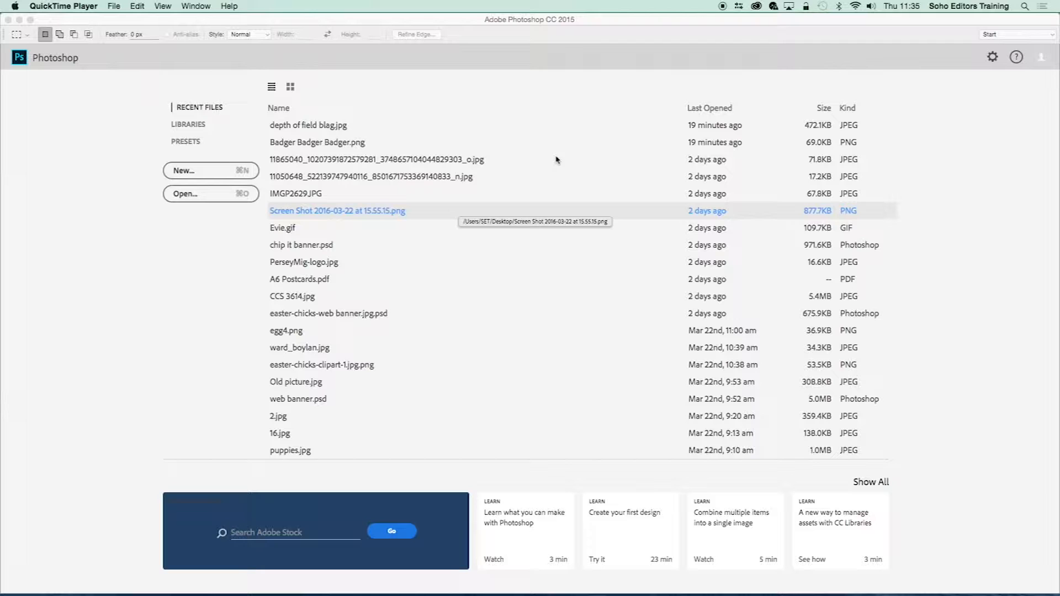
# Start a new document and name it Web Banner
pyautogui.click(453, 114)
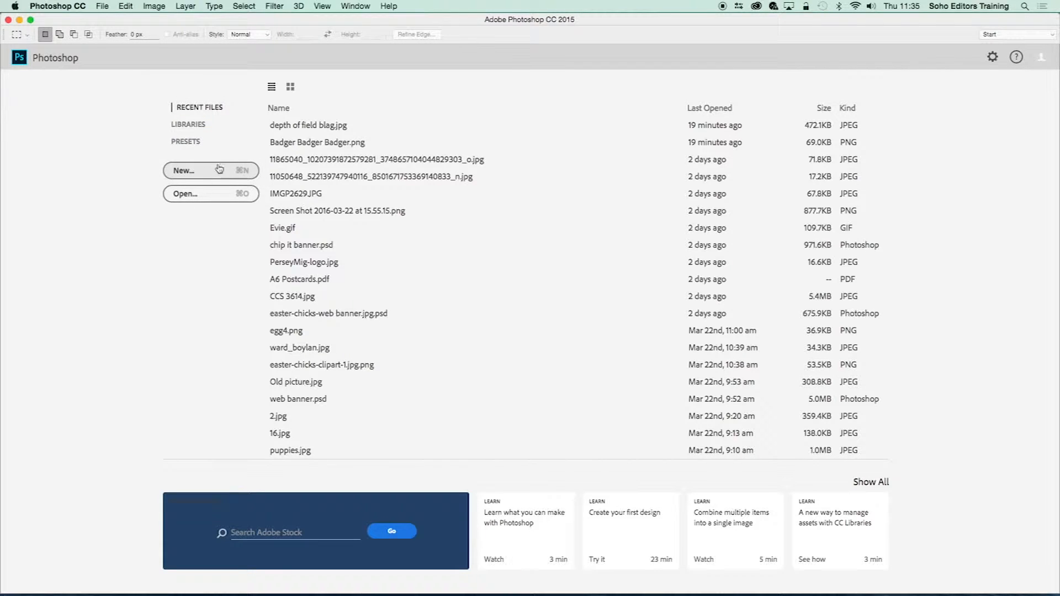
pyautogui.click(101, 6)
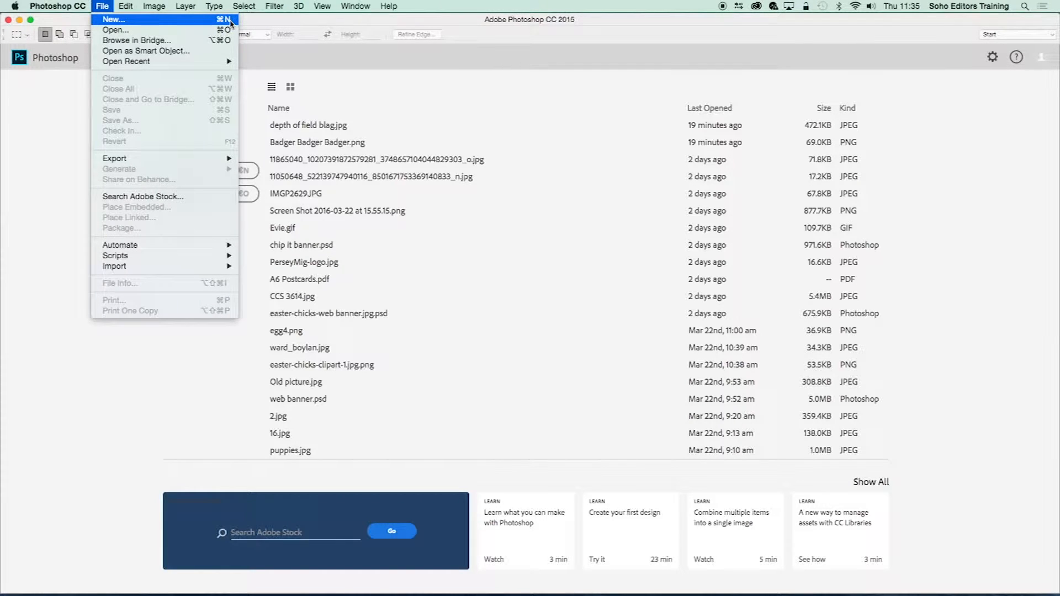
pyautogui.click(212, 23)
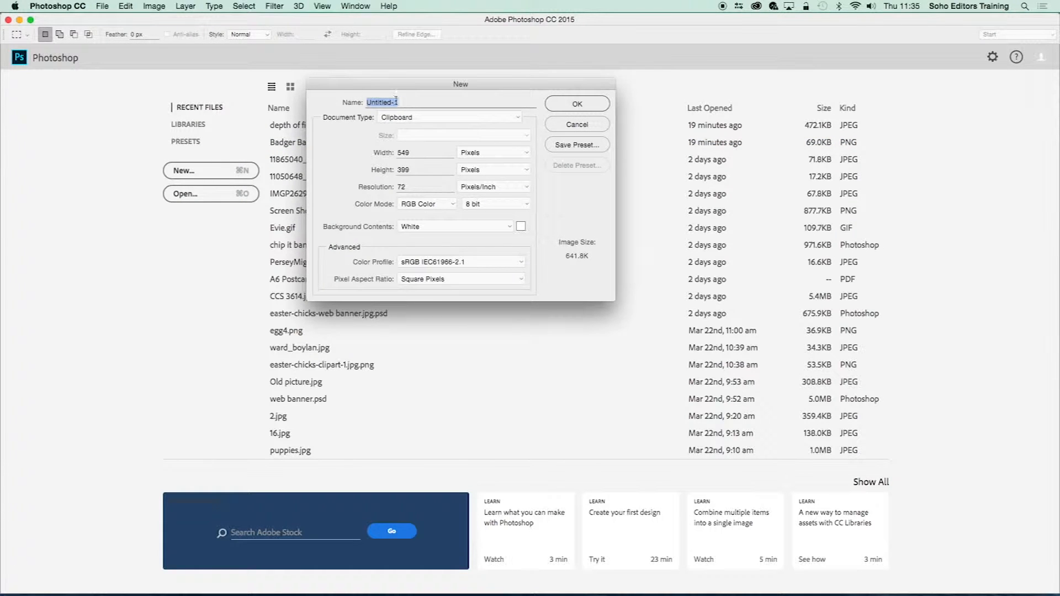
pyautogui.write('Web Banner')
pyautogui.click(519, 117)
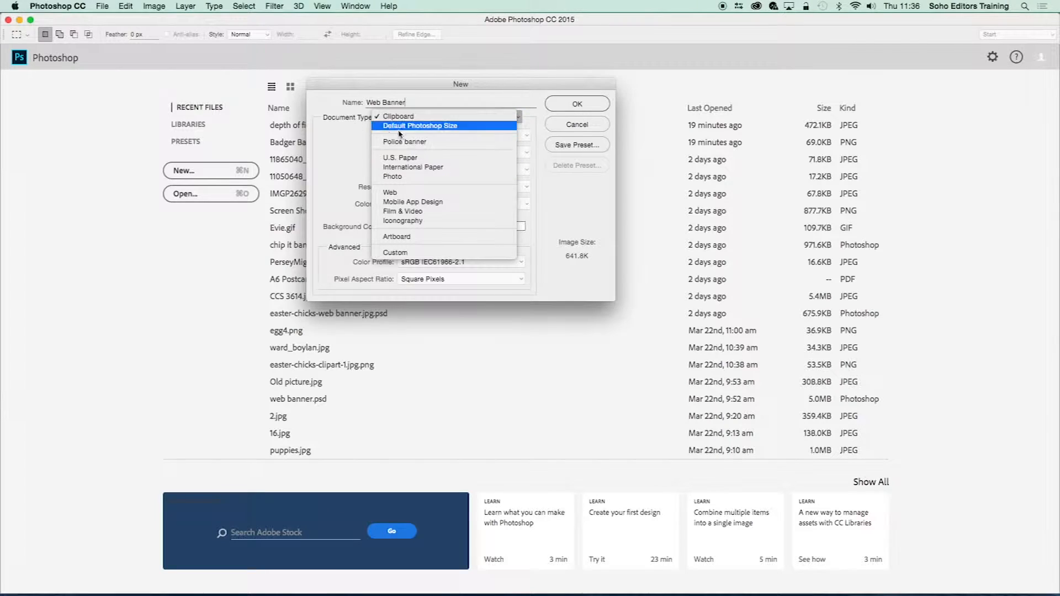
pyautogui.click(339, 135)
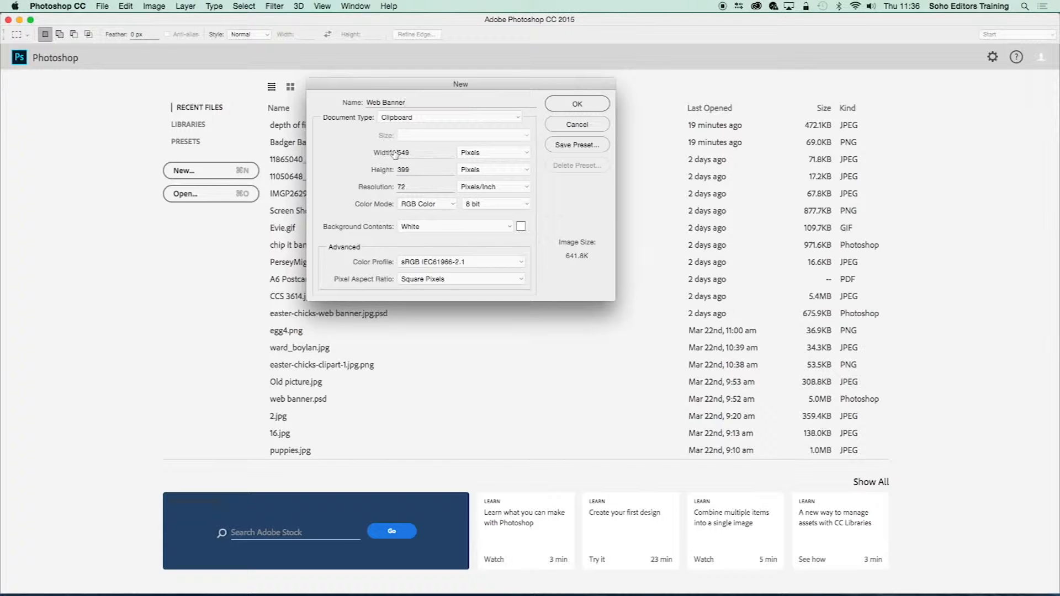
# Set the new document's width and height to 1000 pixels each
pyautogui.click(468, 155)
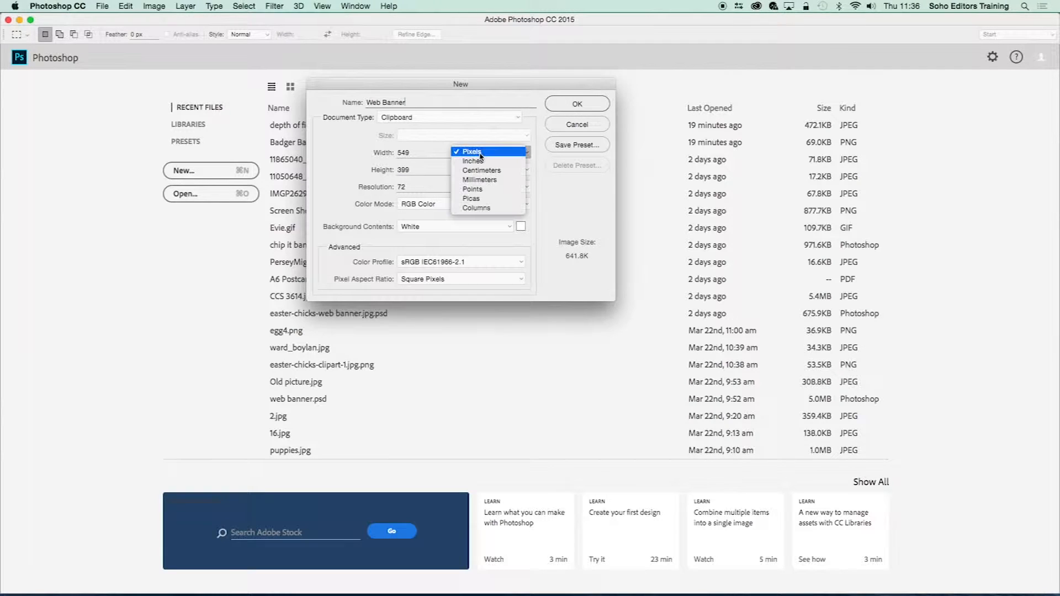
pyautogui.click(473, 152)
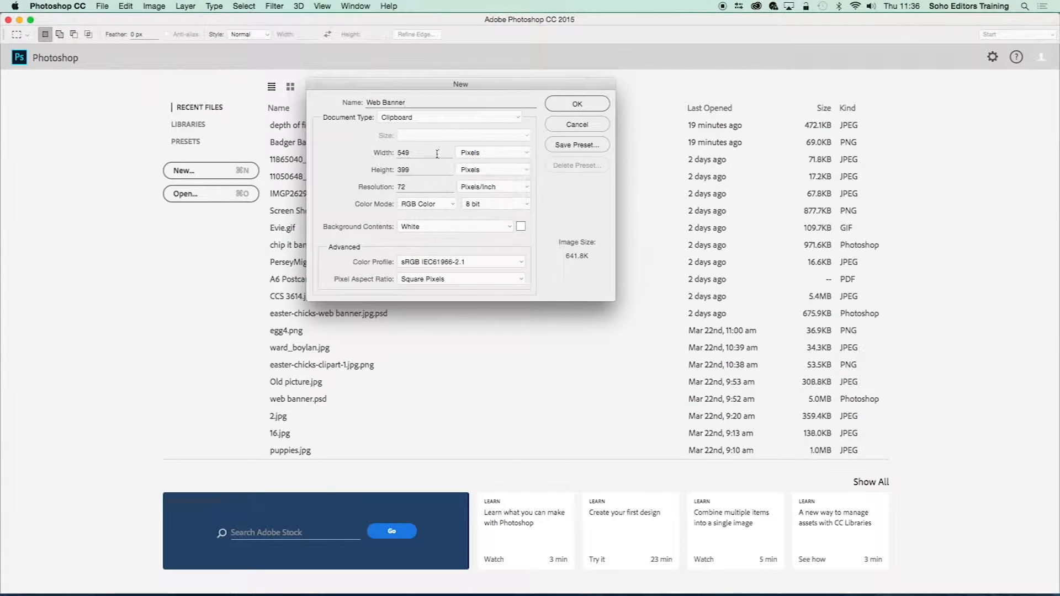
pyautogui.doubleClick(417, 153)
pyautogui.write('1000')
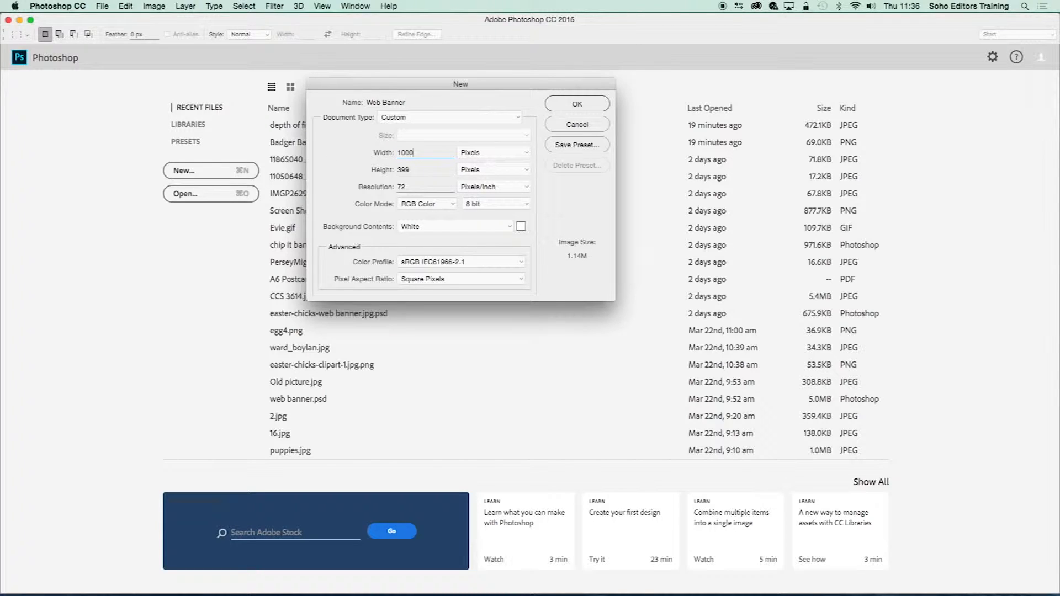
pyautogui.press('Tab')
pyautogui.write('1000')
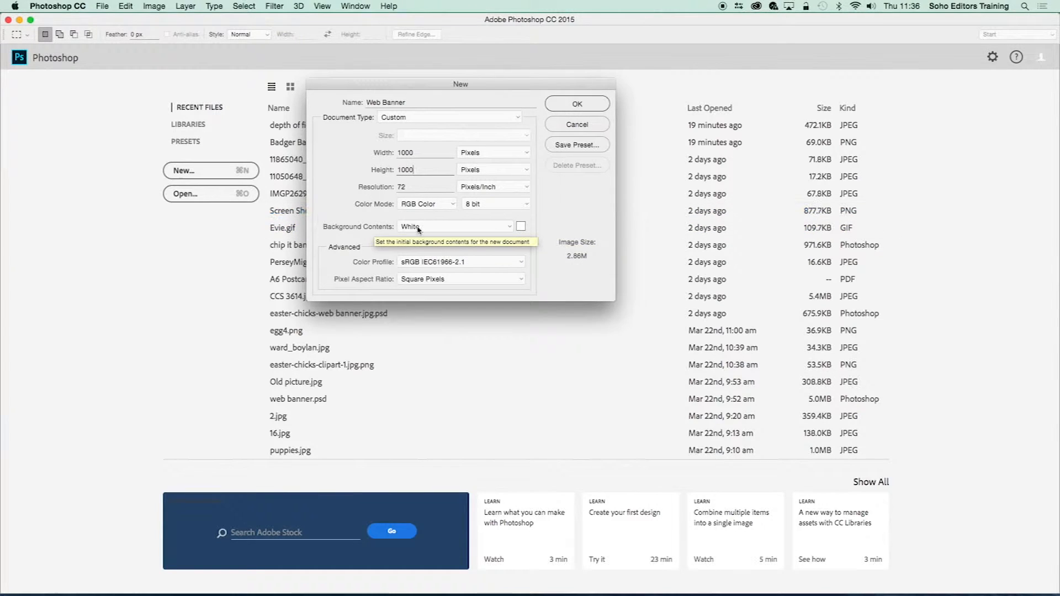
# Choose white background contents and the sRGB IEC61966-2.1 color profile, and create the document
pyautogui.click(508, 228)
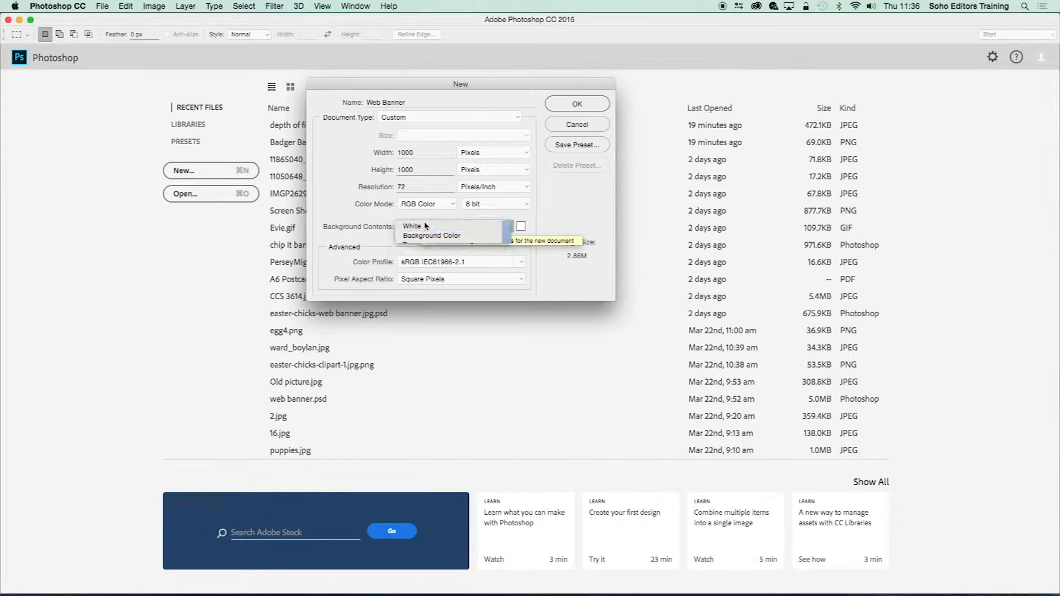
pyautogui.click(425, 227)
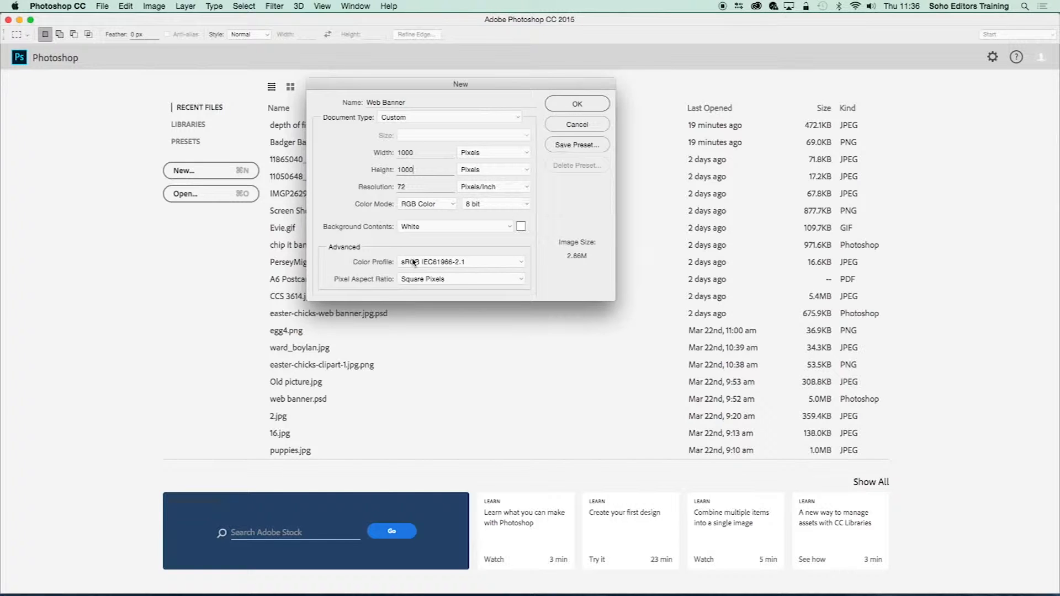
pyautogui.click(126, 6)
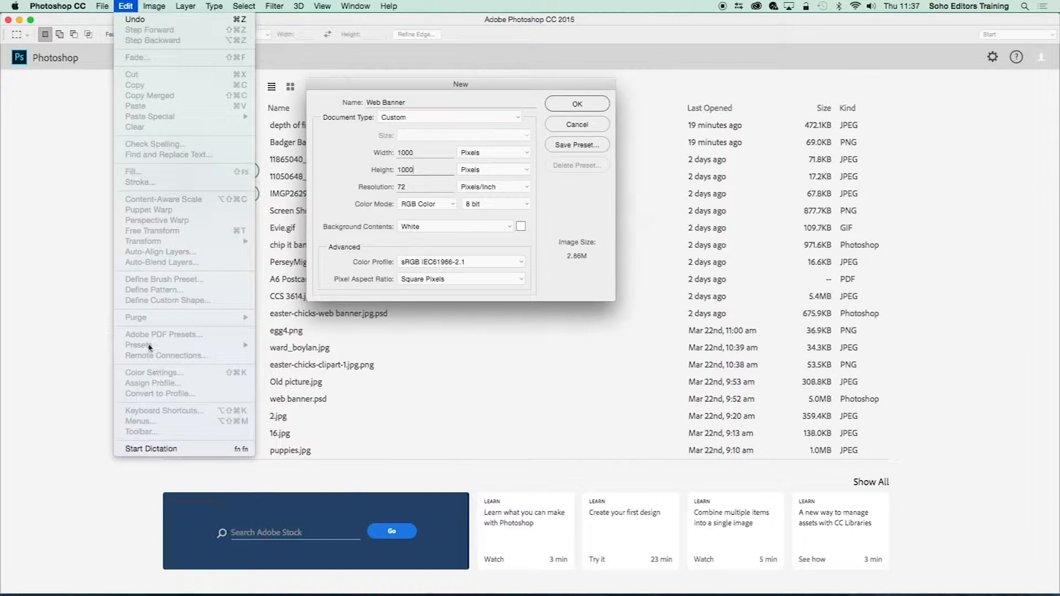
pyautogui.click(125, 3)
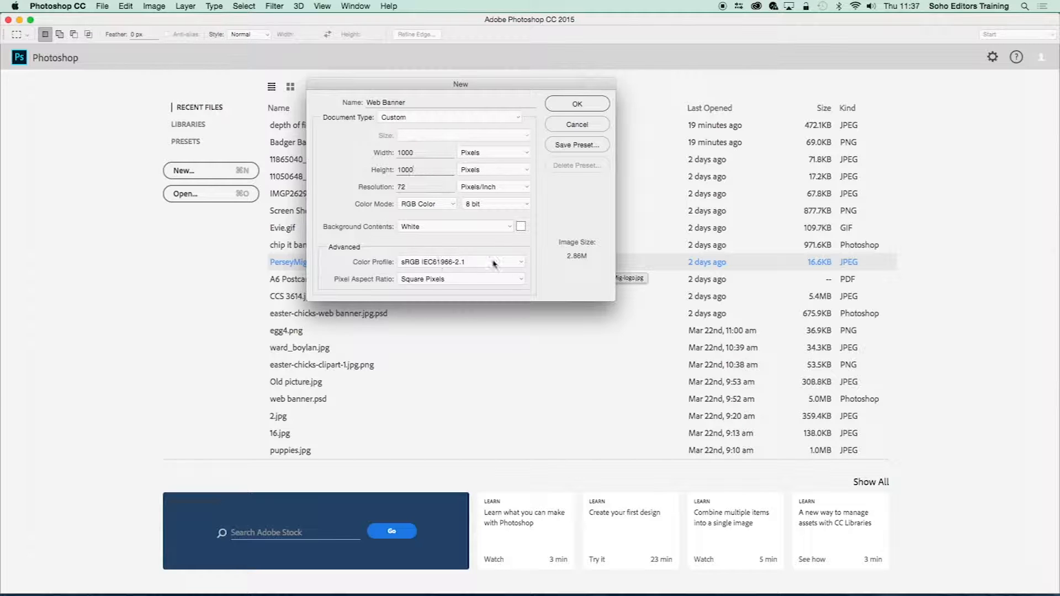
pyautogui.click(519, 266)
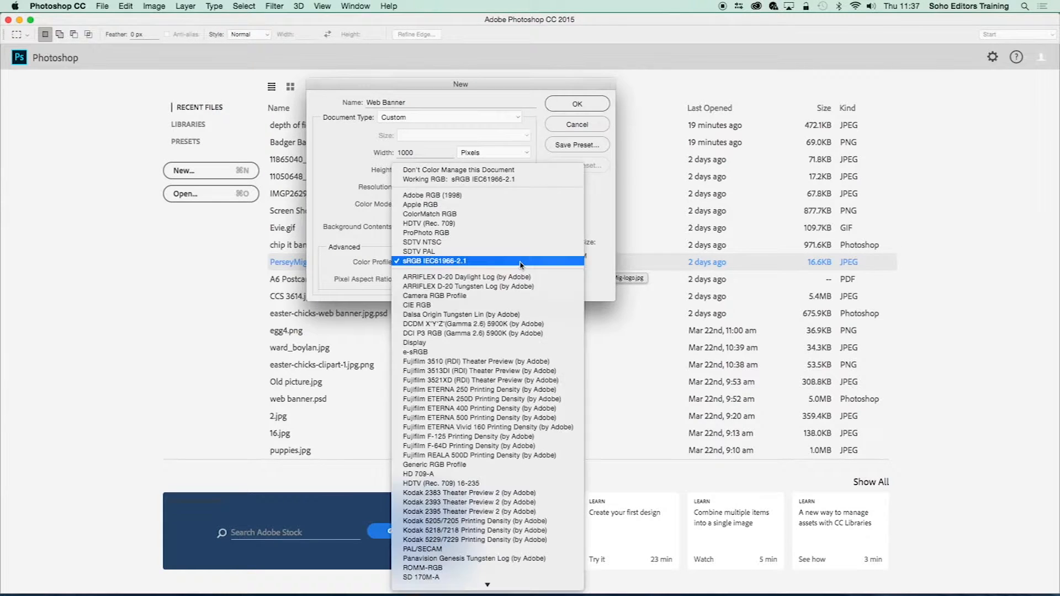
pyautogui.click(447, 262)
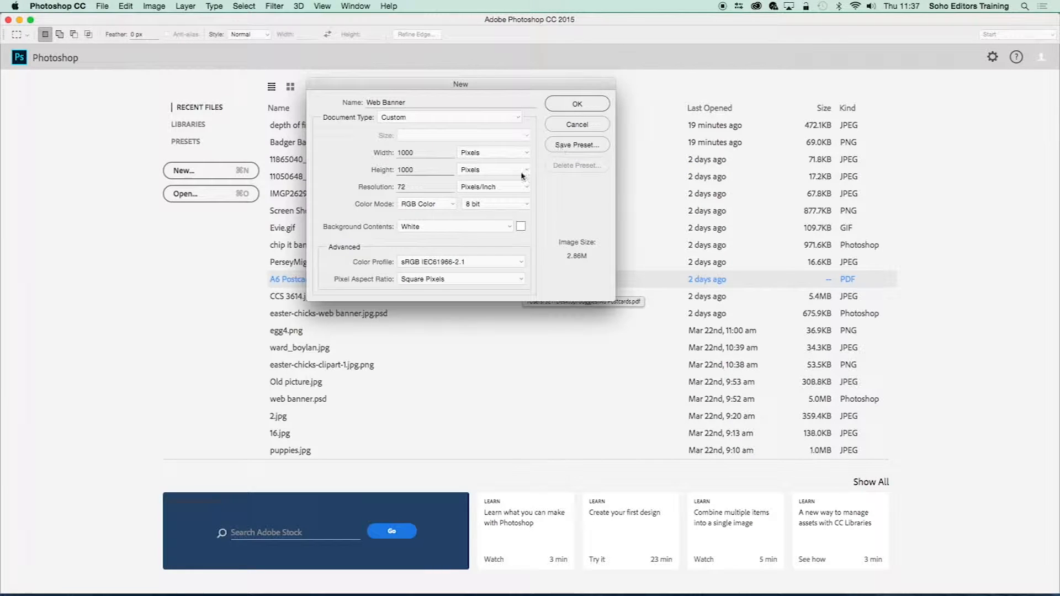
pyautogui.click(574, 102)
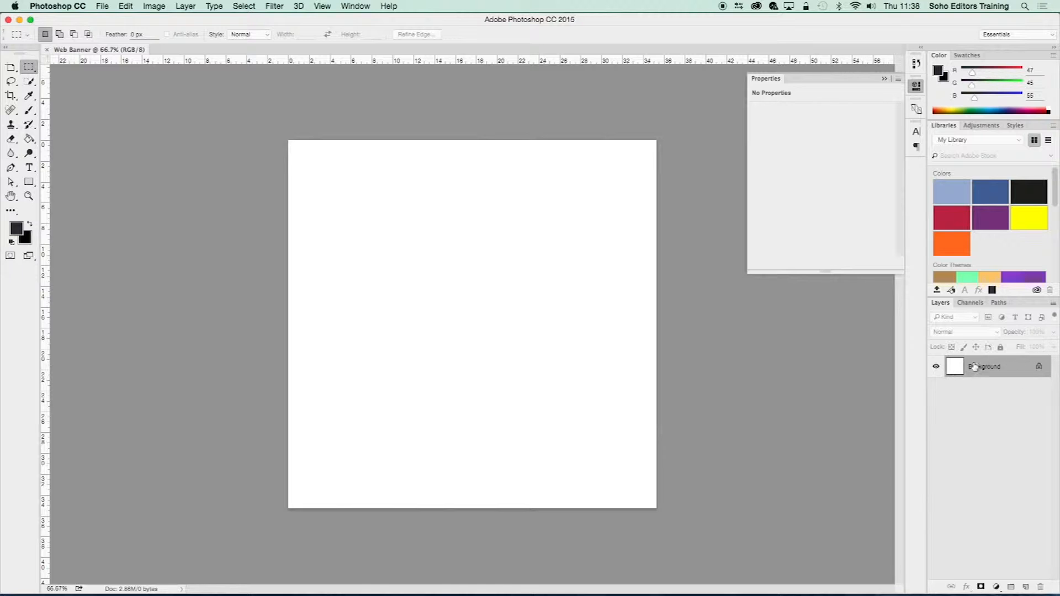
# Unlock the background layer and rename it Background
pyautogui.click(1039, 370)
pyautogui.doubleClick(1020, 365)
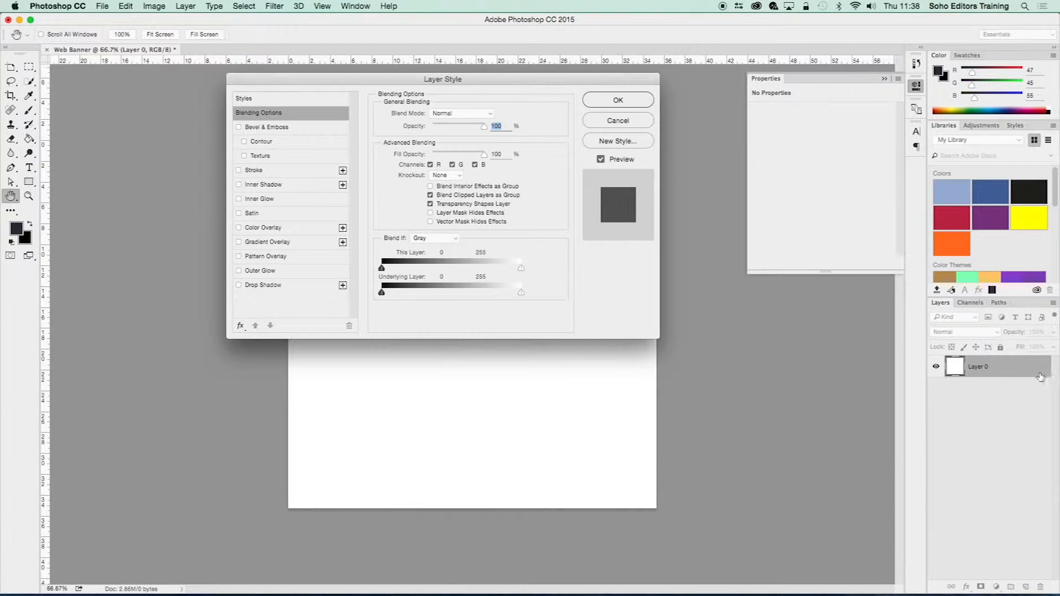
pyautogui.click(618, 121)
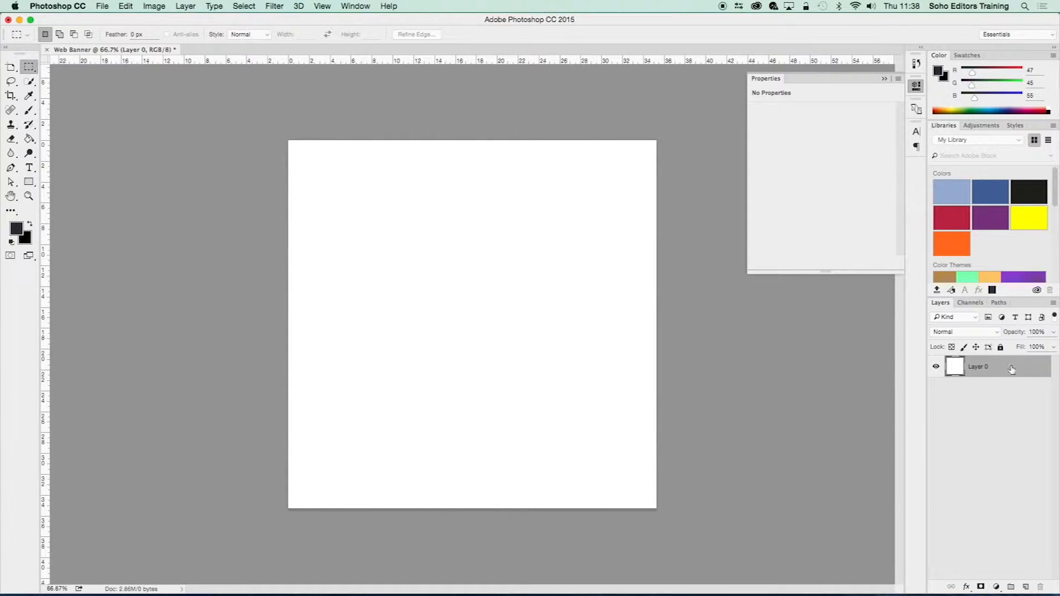
pyautogui.doubleClick(978, 367)
pyautogui.write('Background')
pyautogui.press('Return')
# Open the image Badger Badger Badger.png from the training folder
pyautogui.click(103, 6)
pyautogui.click(105, 30)
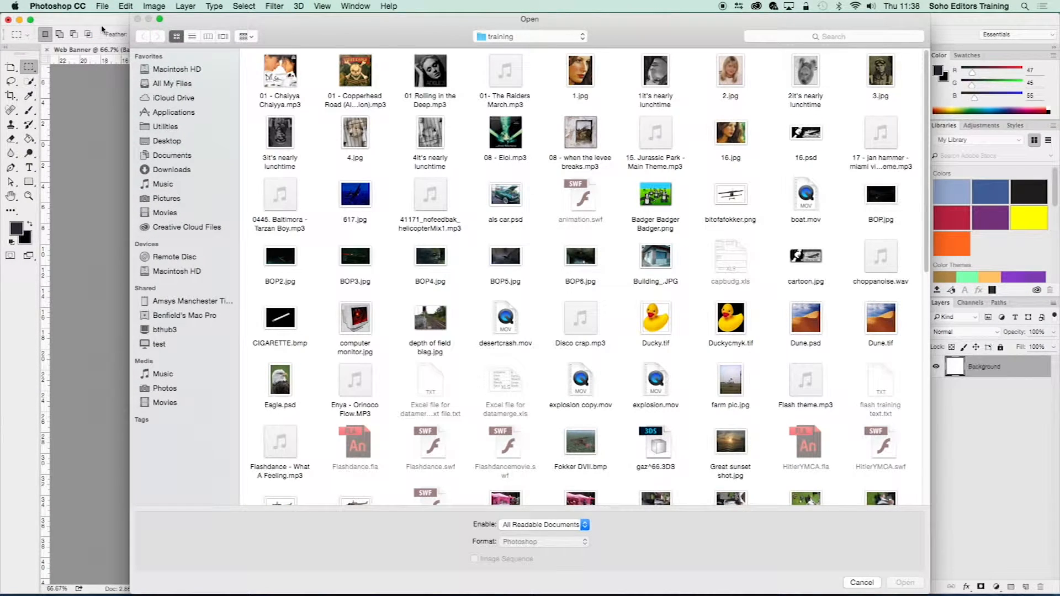
pyautogui.click(650, 199)
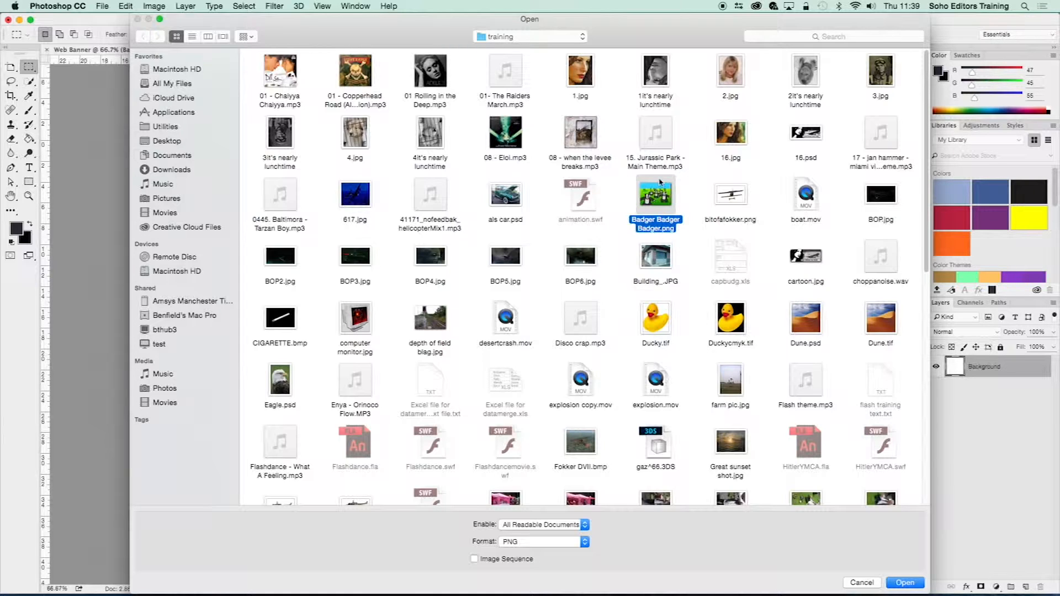
pyautogui.click(911, 586)
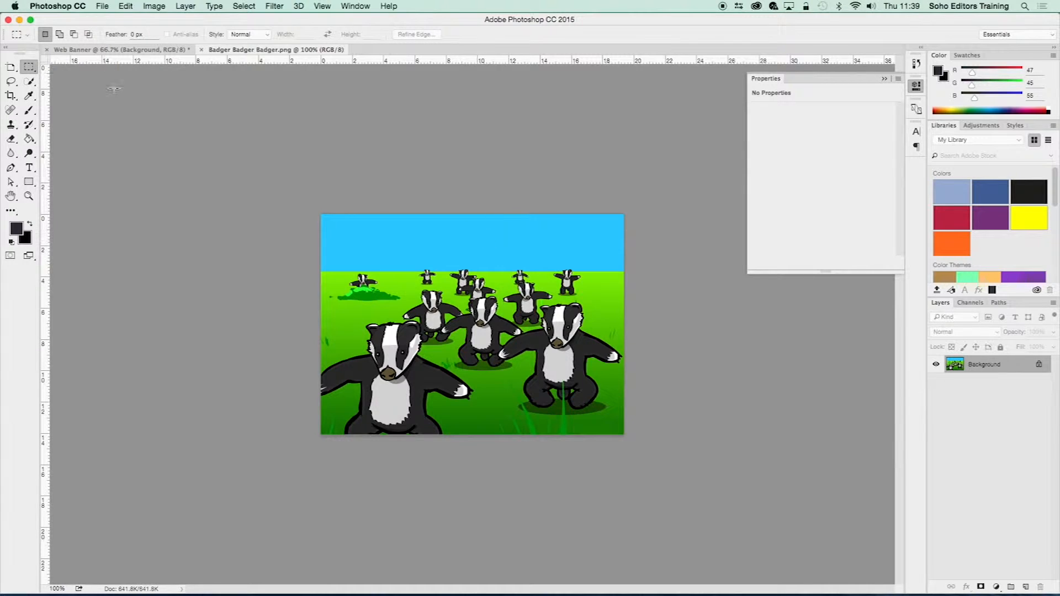
# Copy the entire badger image and paste it into the Web Banner document
pyautogui.click(250, 8)
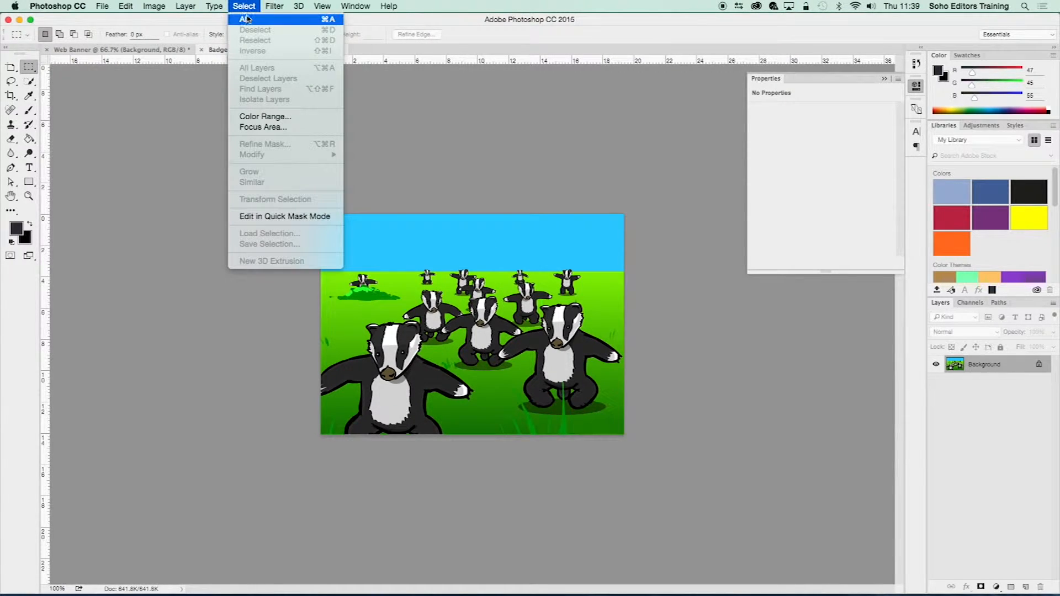
pyautogui.click(246, 20)
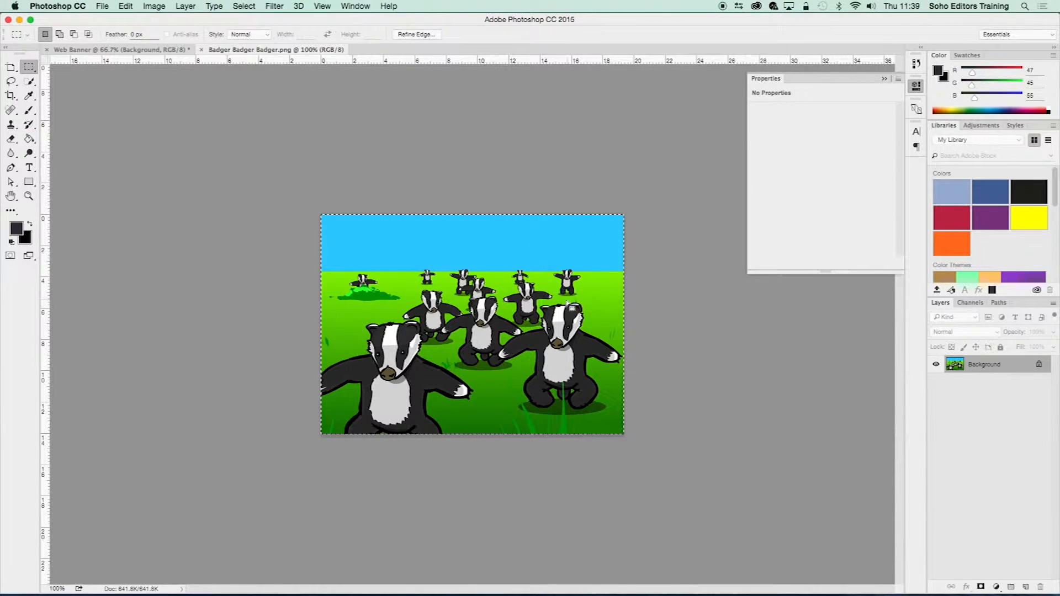
pyautogui.click(126, 6)
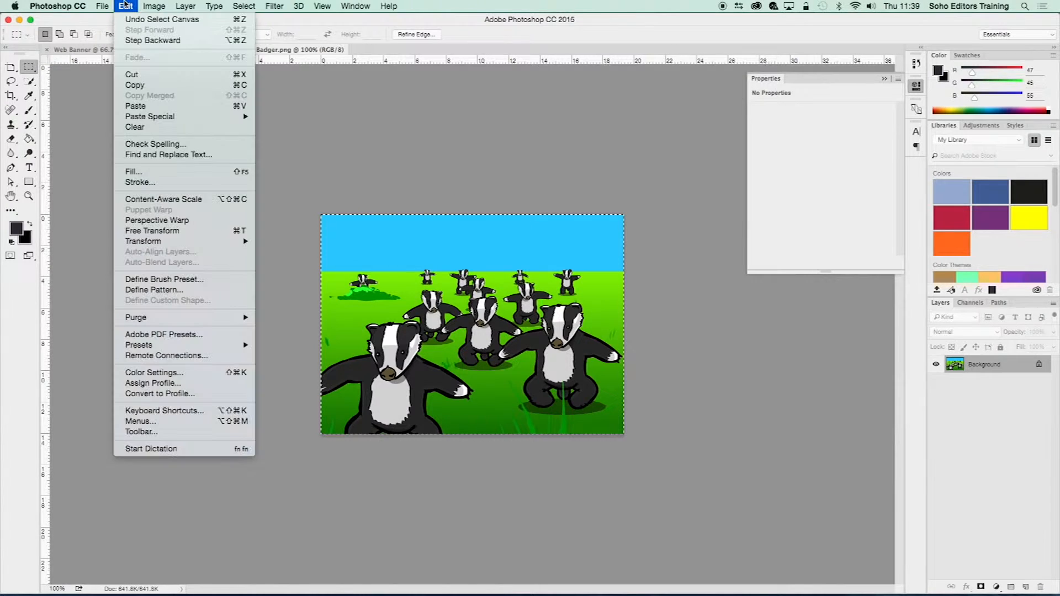
pyautogui.click(246, 85)
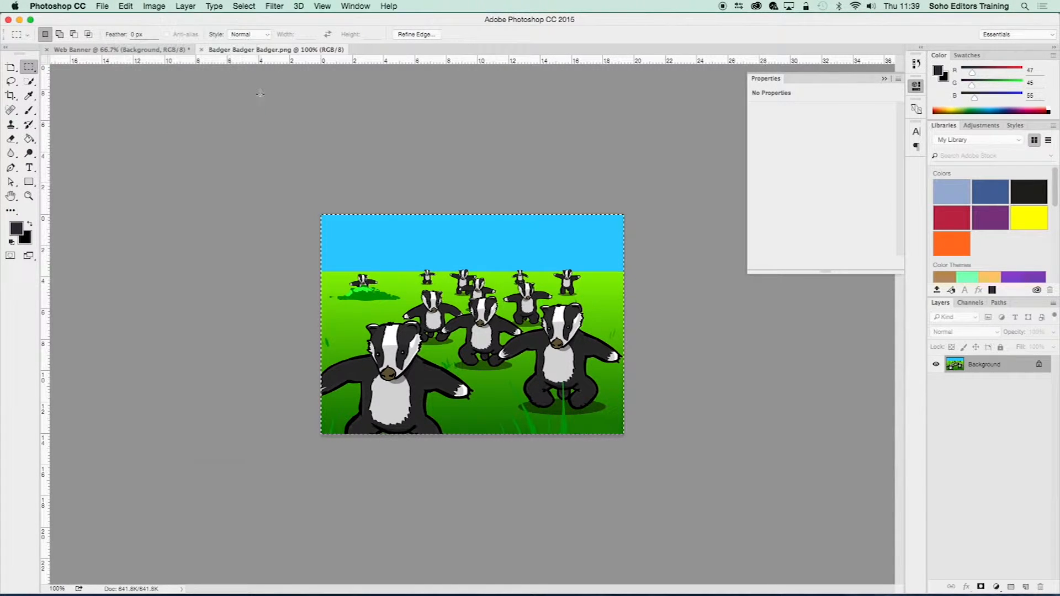
pyautogui.click(91, 51)
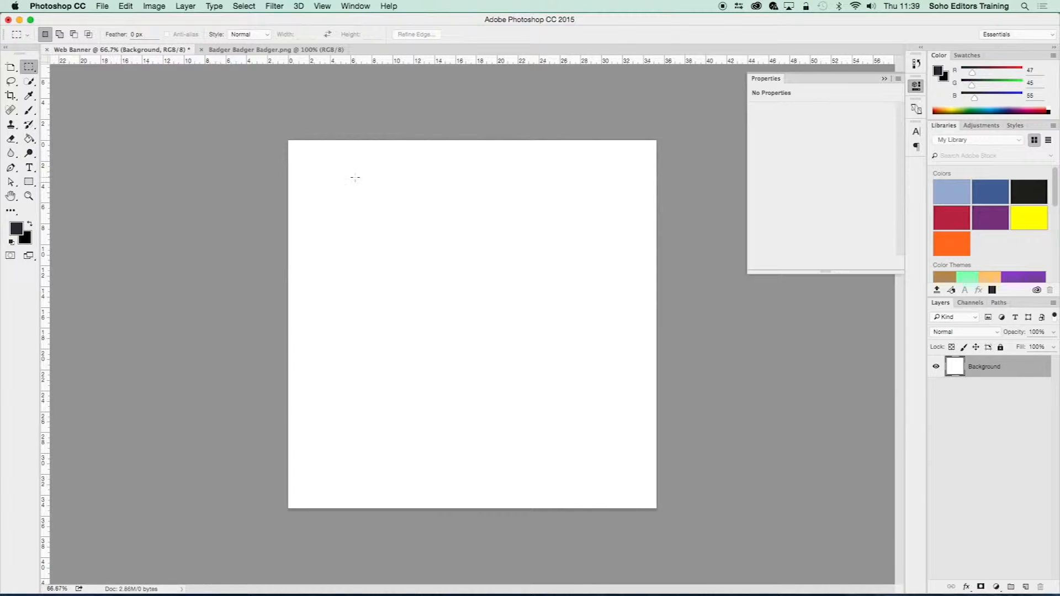
pyautogui.click(126, 6)
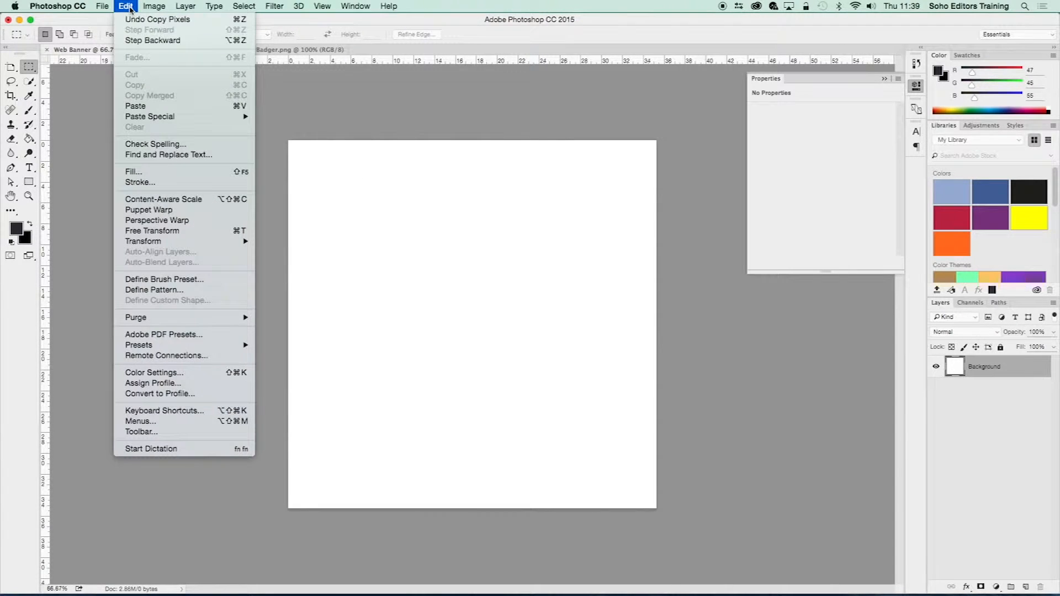
pyautogui.click(138, 106)
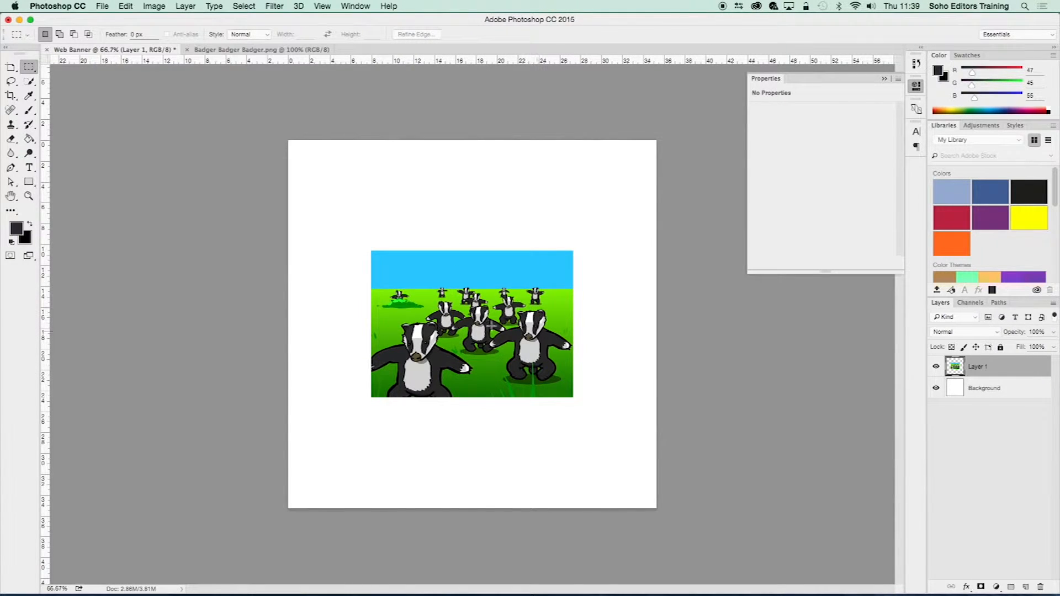
pyautogui.click(127, 6)
pyautogui.moveTo(216, 243)
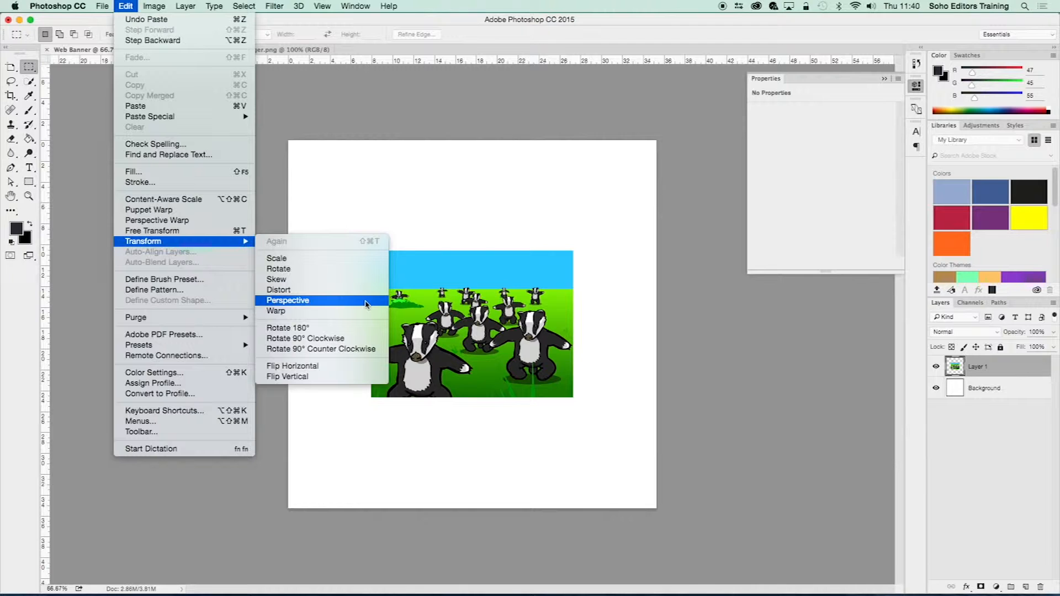
pyautogui.click(131, 5)
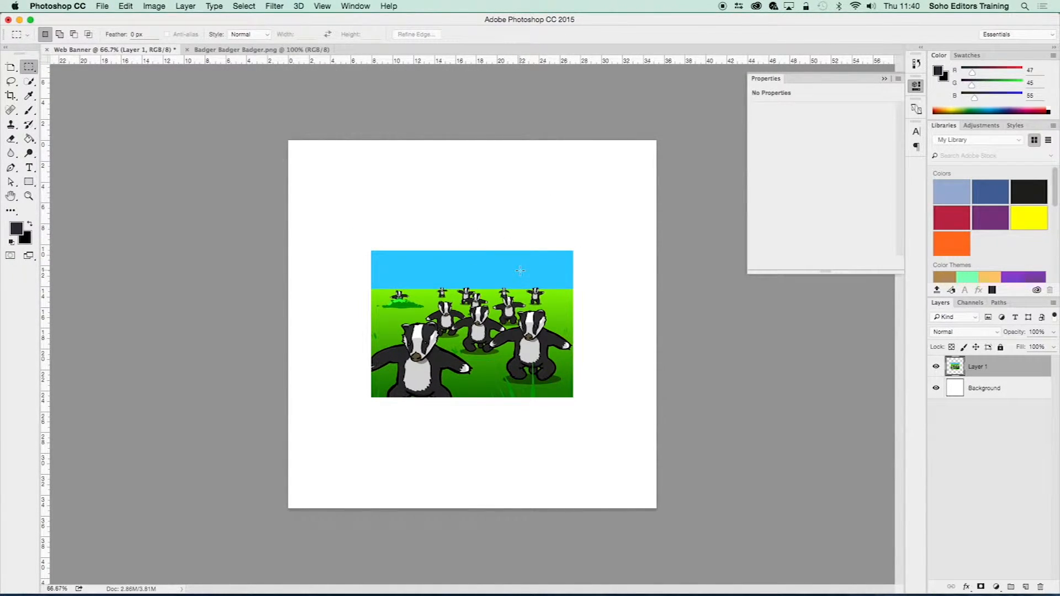
# Free-transform the pasted badger image to about 272% so it covers the whole canvas, and shift it slightly down
pyautogui.press('super+t')
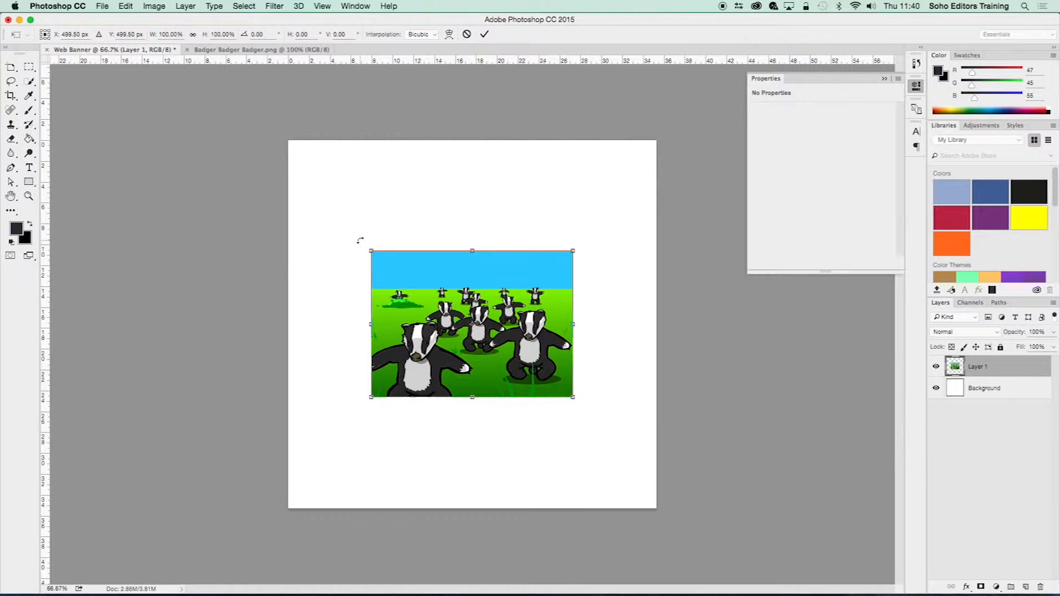
pyautogui.moveTo(360, 241)
pyautogui.mouseDown()
pyautogui.moveTo(333, 257)
pyautogui.moveTo(355, 235)
pyautogui.moveTo(387, 247)
pyautogui.moveTo(348, 199)
pyautogui.moveTo(450, 218)
pyautogui.moveTo(368, 205)
pyautogui.moveTo(352, 224)
pyautogui.moveTo(370, 228)
pyautogui.mouseUp()
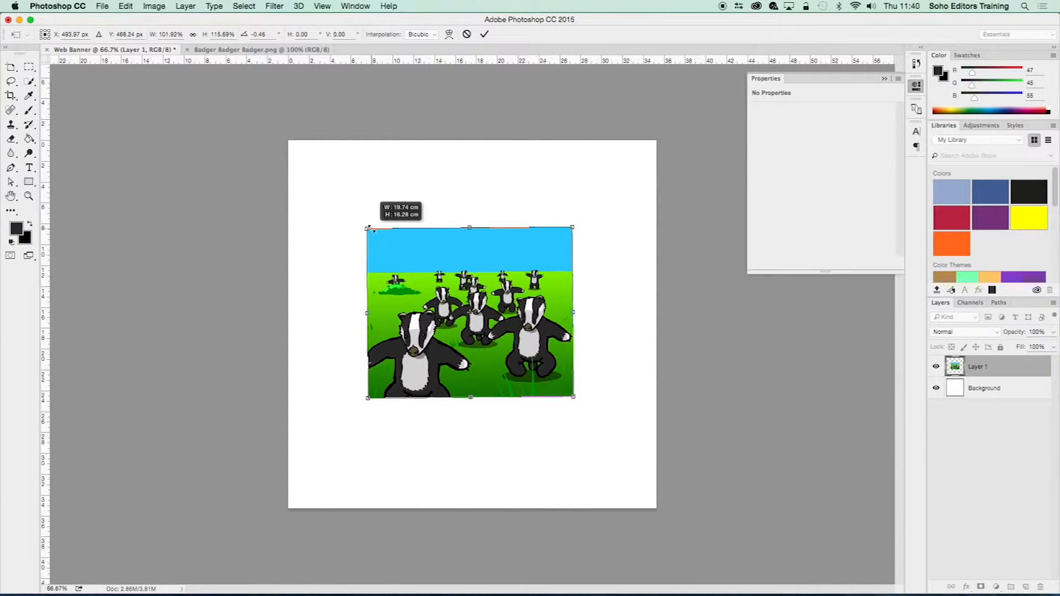
pyautogui.moveTo(369, 228); pyautogui.dragTo(191, 121)
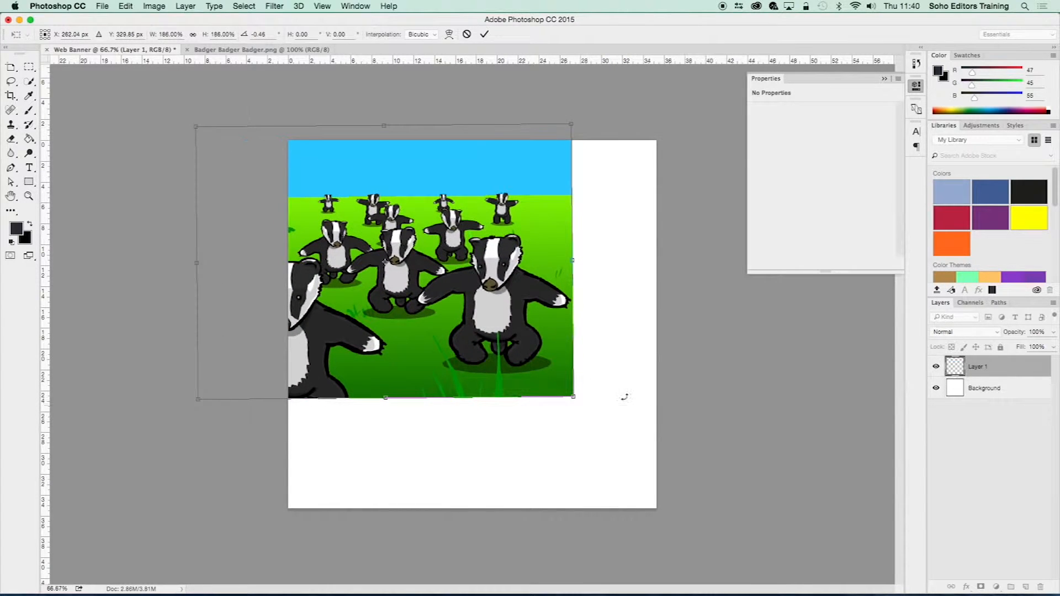
pyautogui.moveTo(572, 396); pyautogui.dragTo(743, 516)
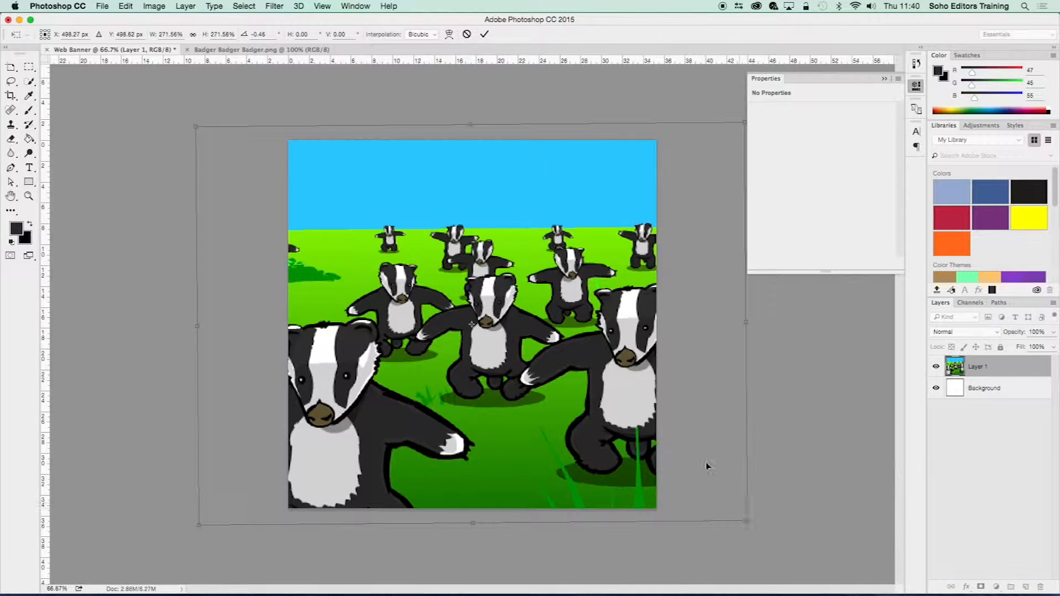
pyautogui.moveTo(455, 243); pyautogui.dragTo(456, 253)
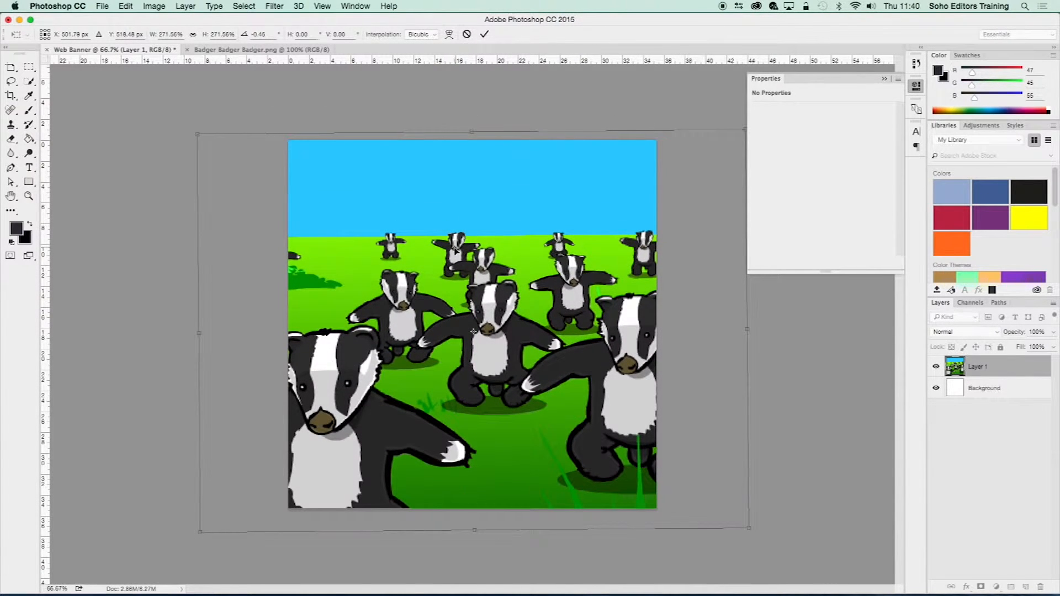
pyautogui.click(485, 35)
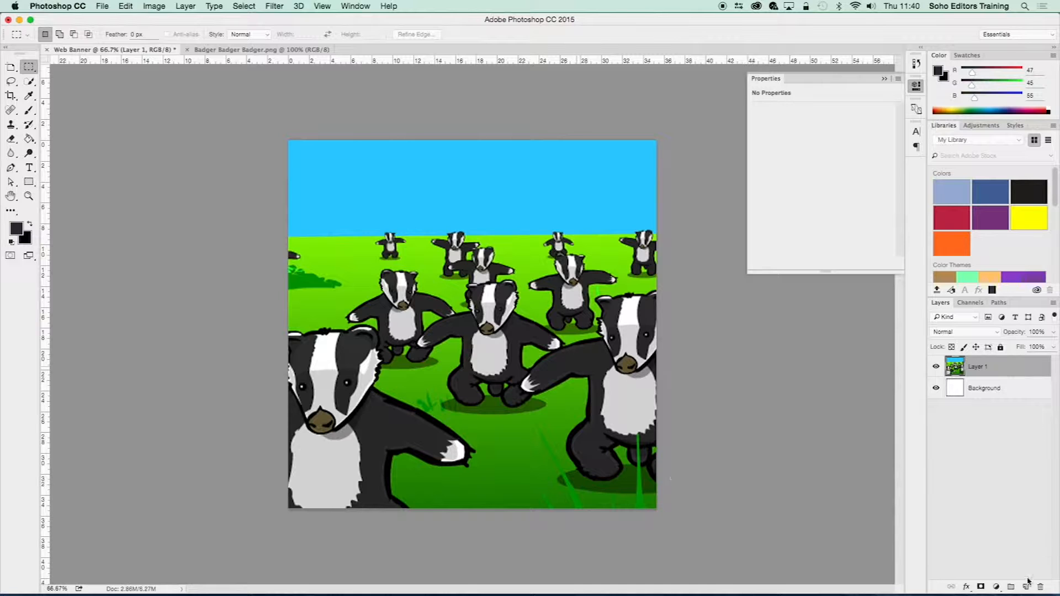
# Rename the pasted image's layer as badger
pyautogui.doubleClick(978, 368)
pyautogui.write('badger')
pyautogui.press('Return')
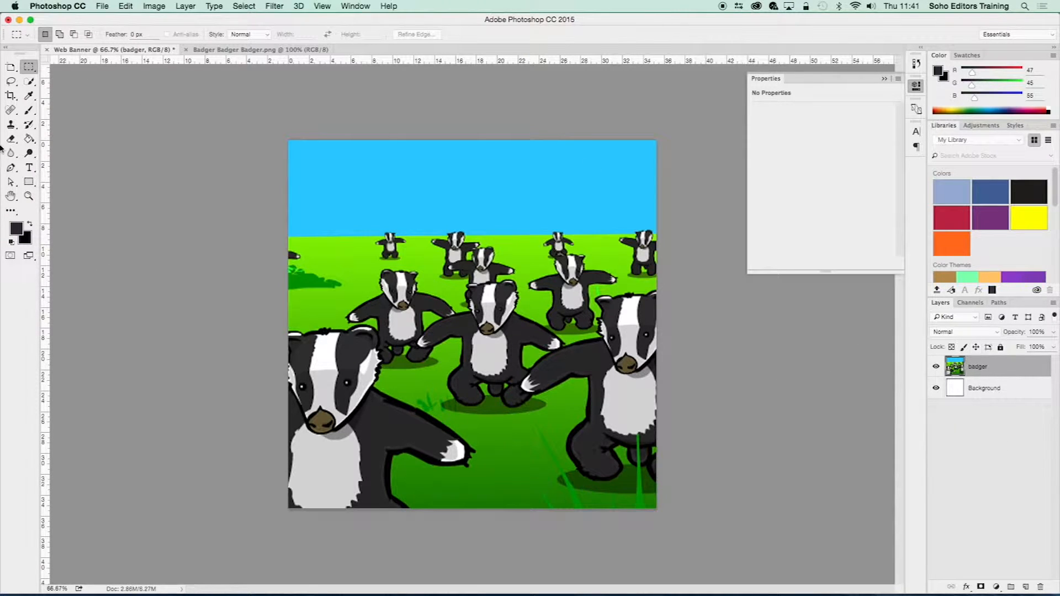
# Open the image b17.jpg from the Desktop folder
pyautogui.click(102, 6)
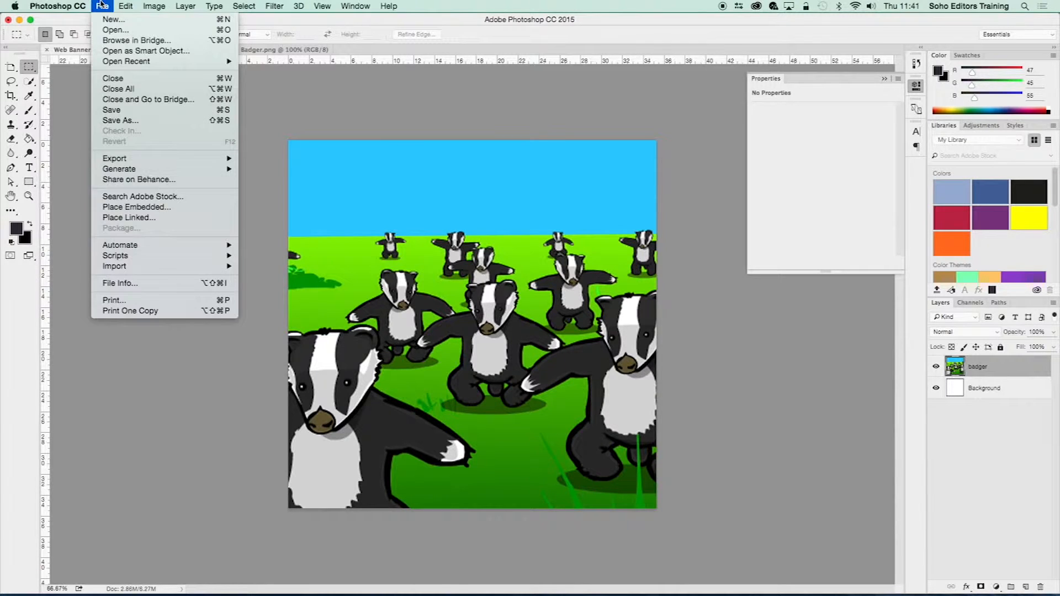
pyautogui.click(106, 30)
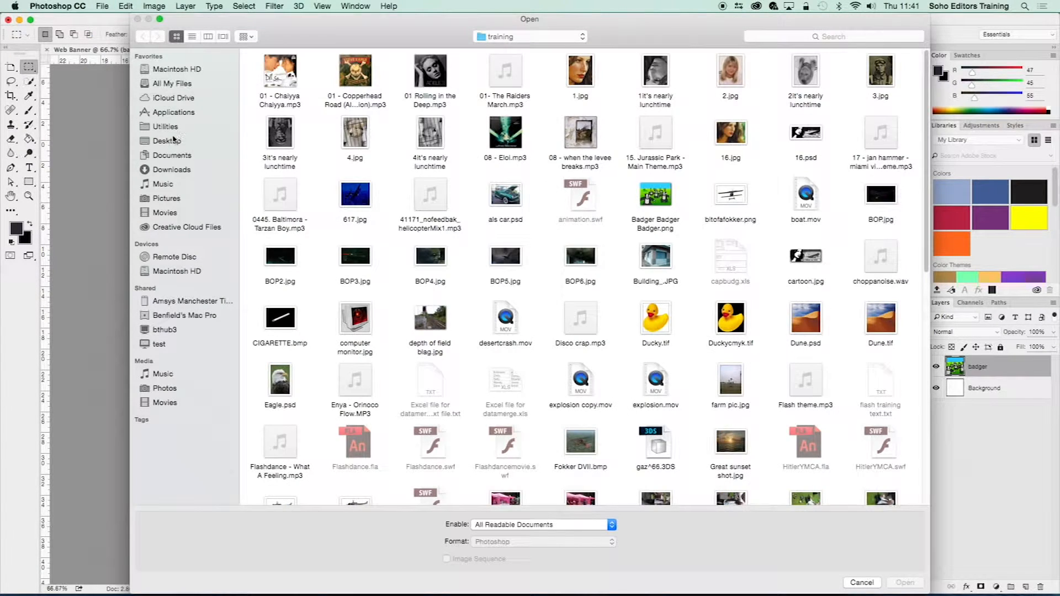
pyautogui.click(167, 141)
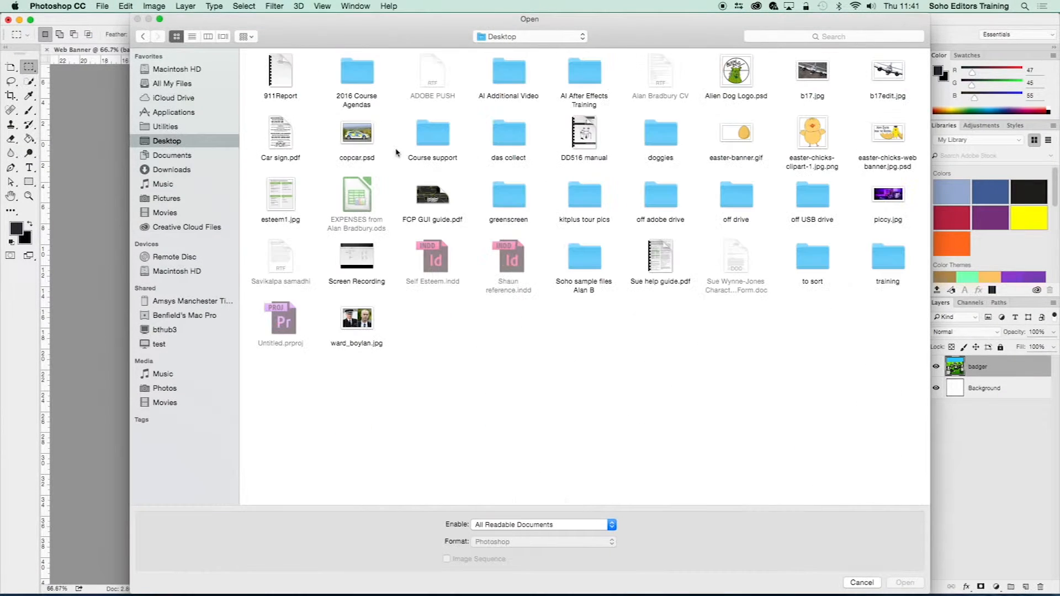
pyautogui.click(819, 74)
pyautogui.click(895, 582)
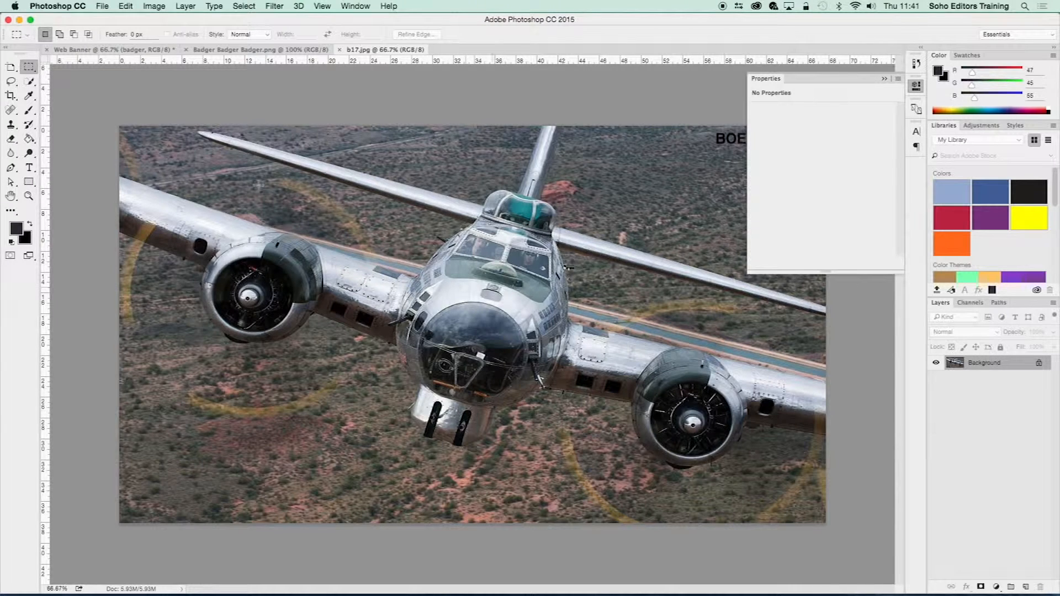
# Copy the entire b17.jpg image and paste it into the Web Banner document
pyautogui.click(243, 6)
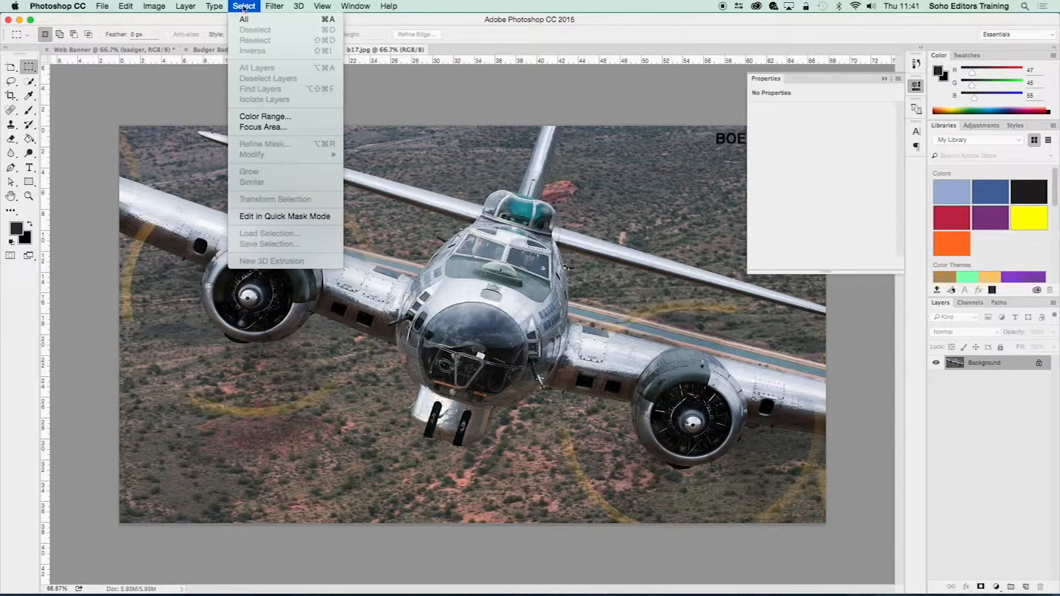
pyautogui.click(243, 20)
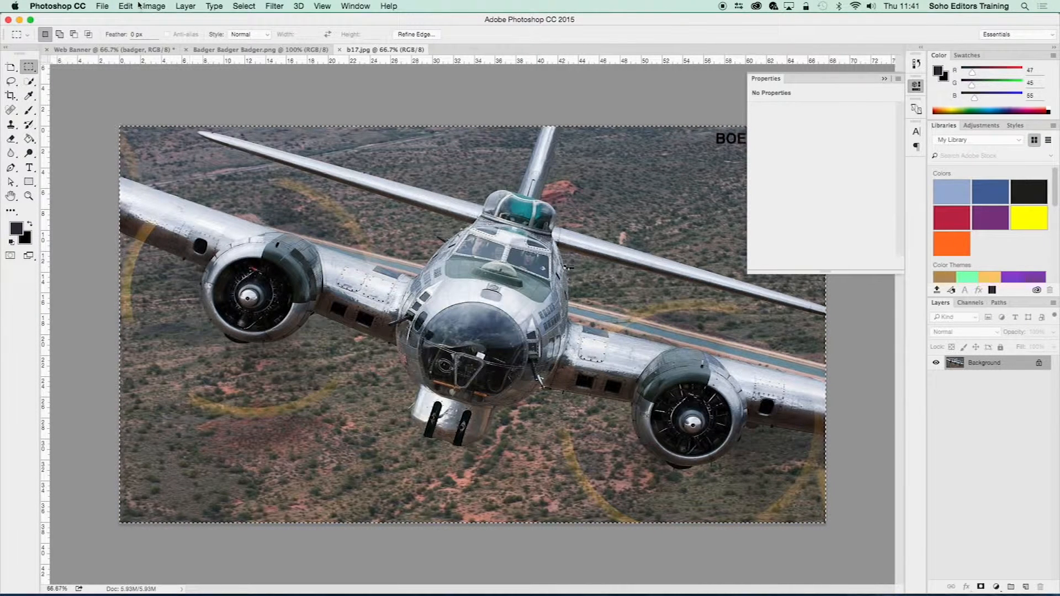
pyautogui.click(87, 50)
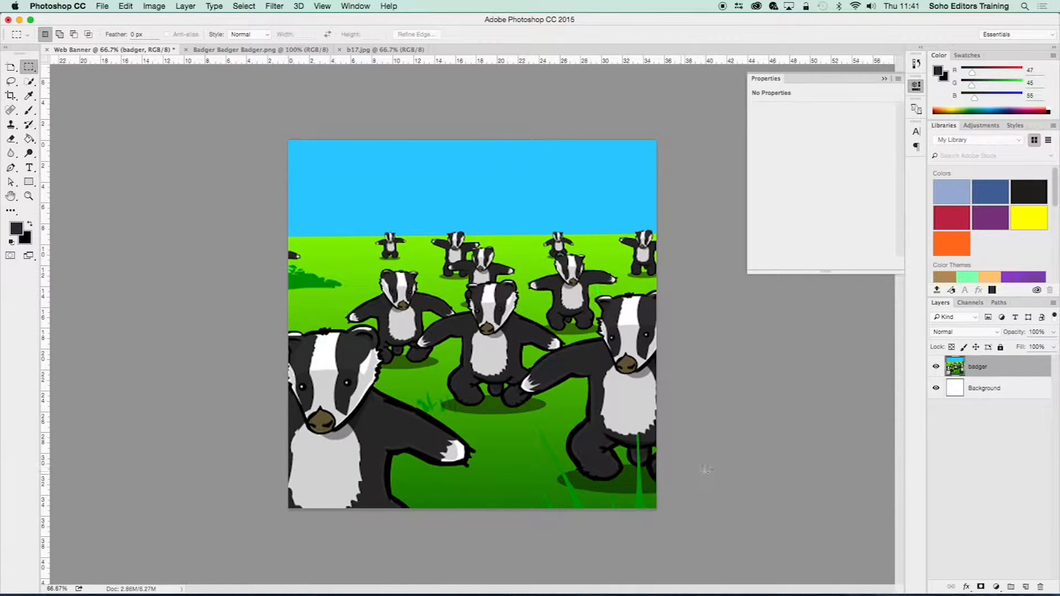
pyautogui.press('super+v')
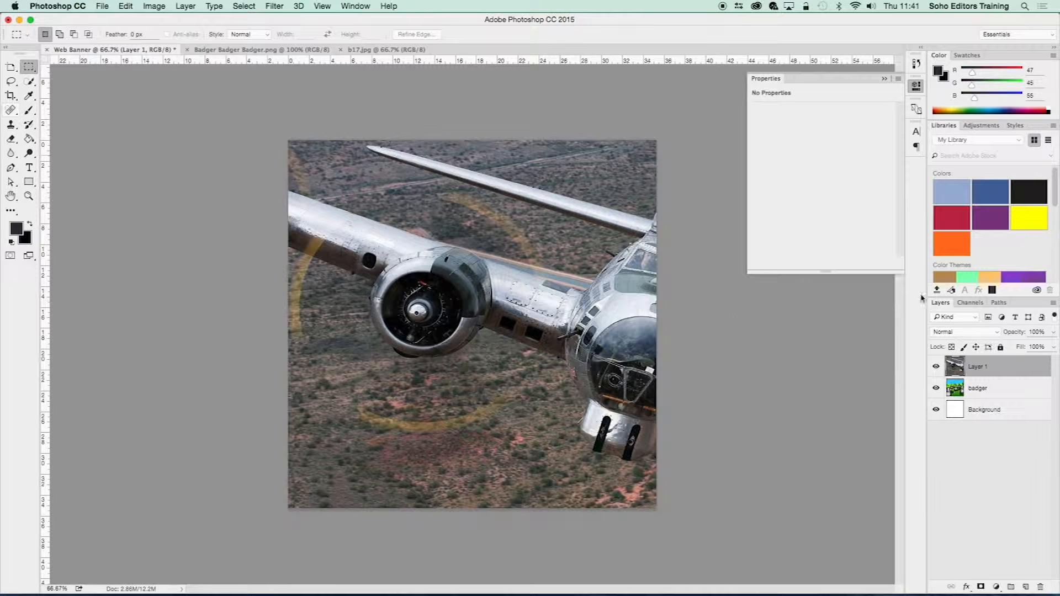
# Move the pasted plane image with the Move tool so the aircraft's nose sits in the middle of the canvas
pyautogui.click(12, 69)
pyautogui.click(58, 66)
pyautogui.moveTo(612, 289); pyautogui.dragTo(437, 278)
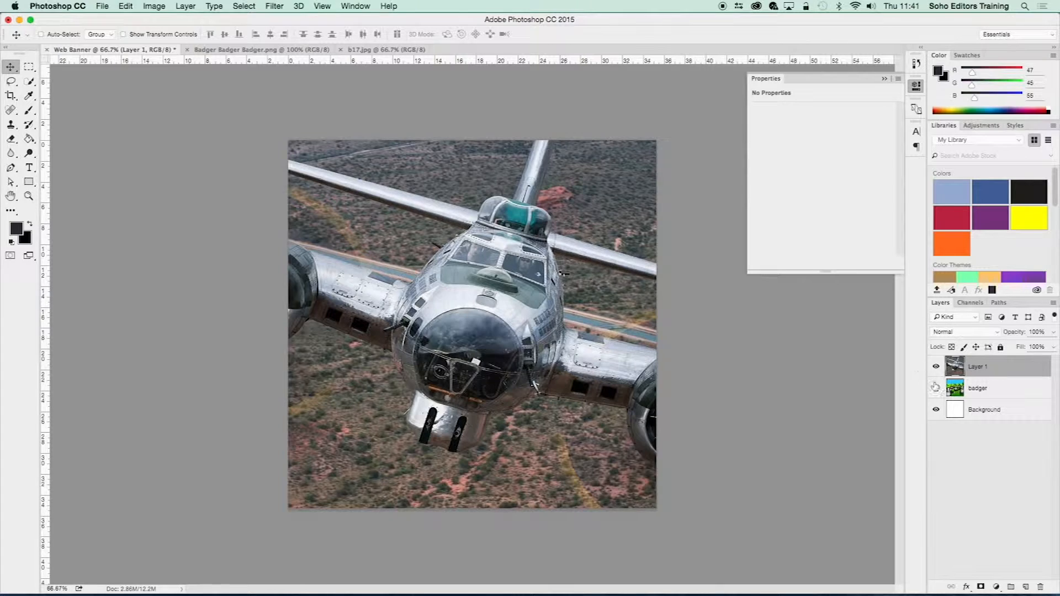
# Rename the plane image's layer as flying fortress
pyautogui.doubleClick(980, 367)
pyautogui.write('B')
pyautogui.press('Return')
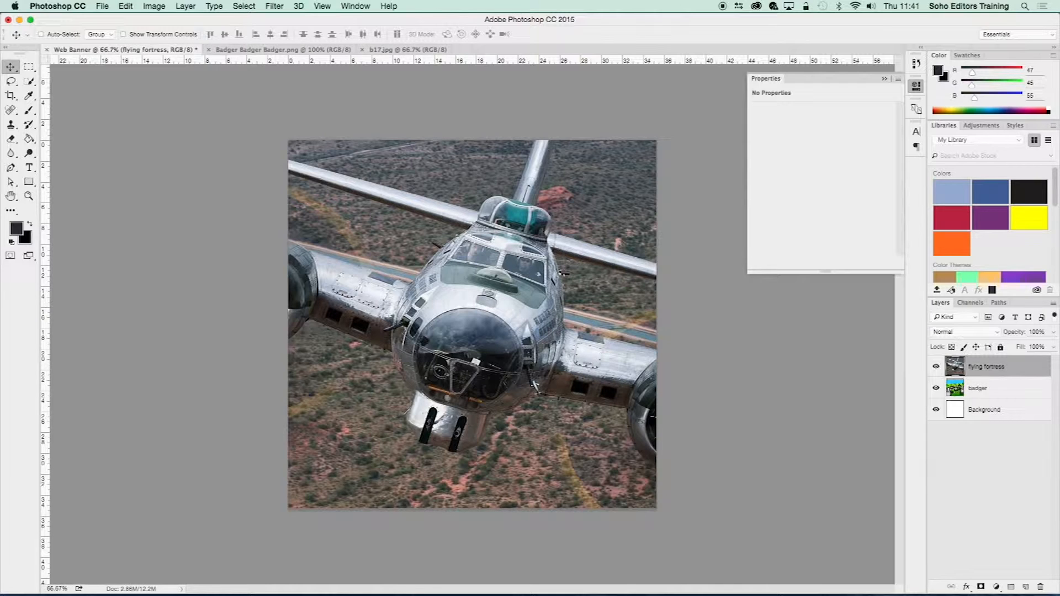
# Hide and show the flying fortress and badger layers to examine how they stack over the white background
pyautogui.click(936, 367)
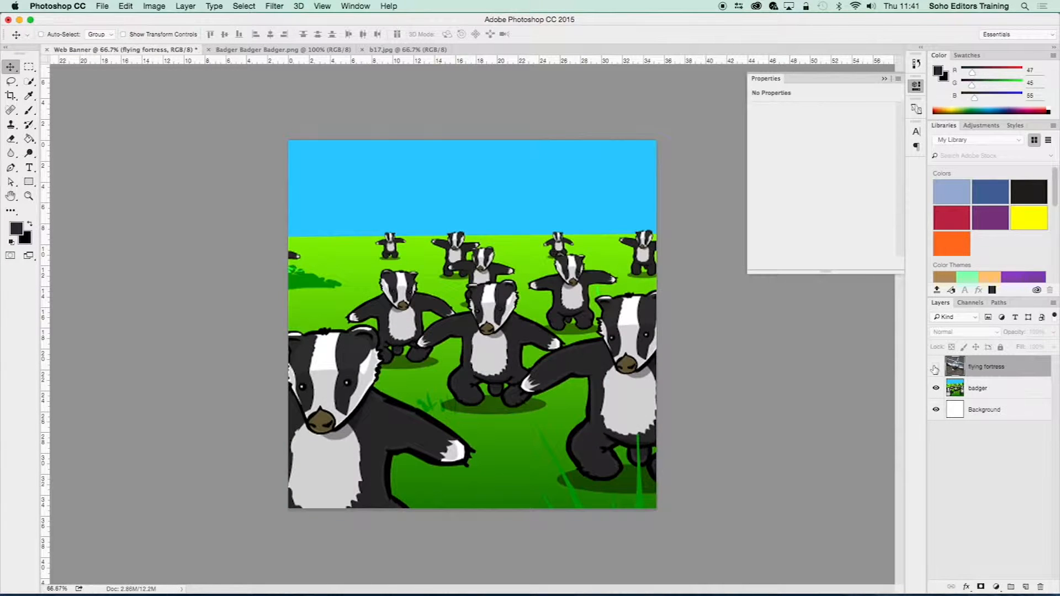
pyautogui.click(935, 369)
pyautogui.click(936, 370)
pyautogui.click(936, 369)
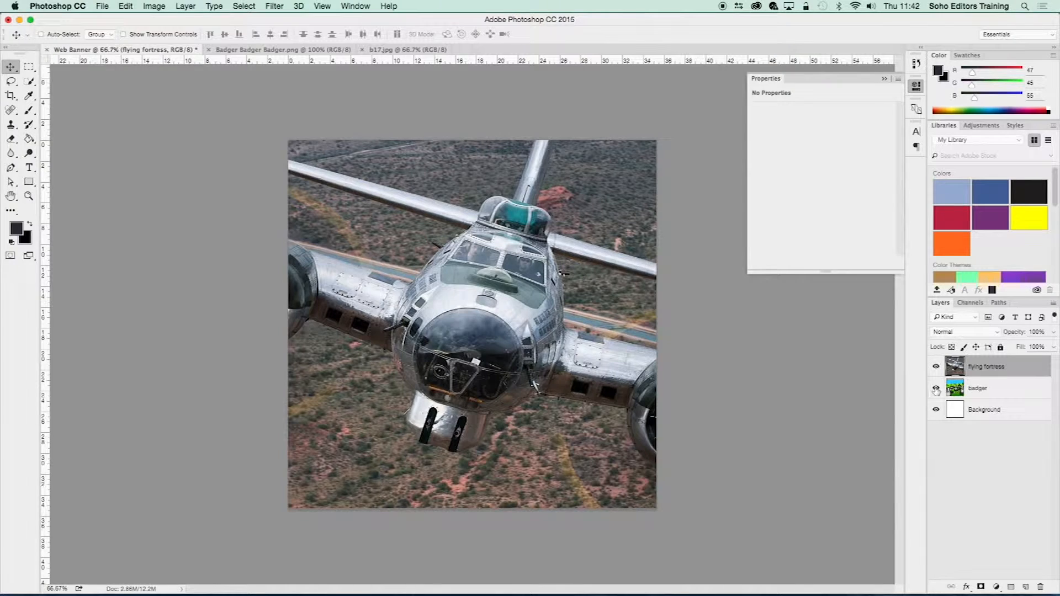
pyautogui.click(936, 390)
pyautogui.click(937, 369)
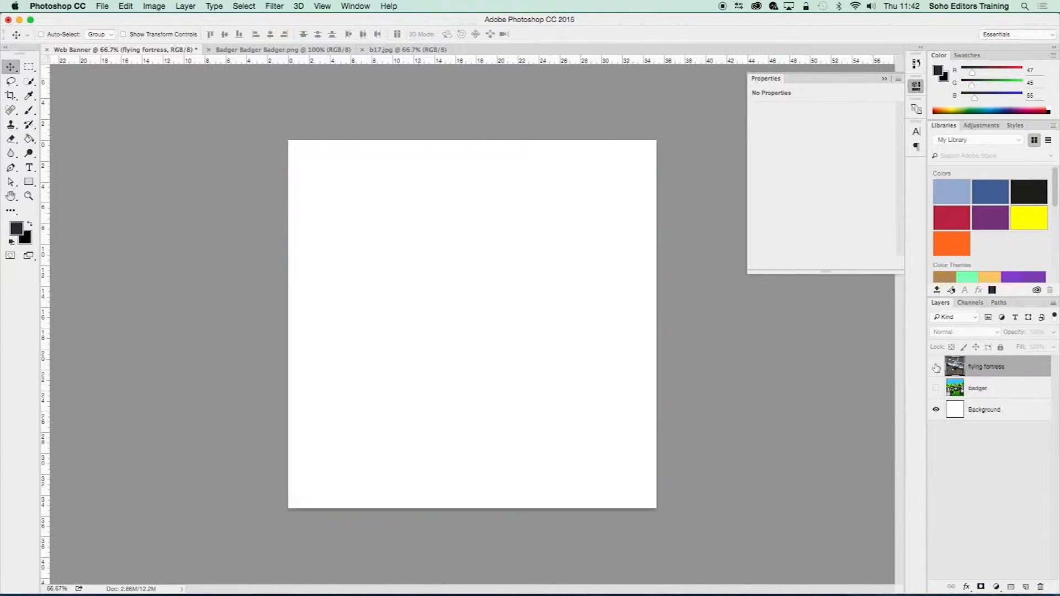
pyautogui.click(936, 389)
pyautogui.click(936, 368)
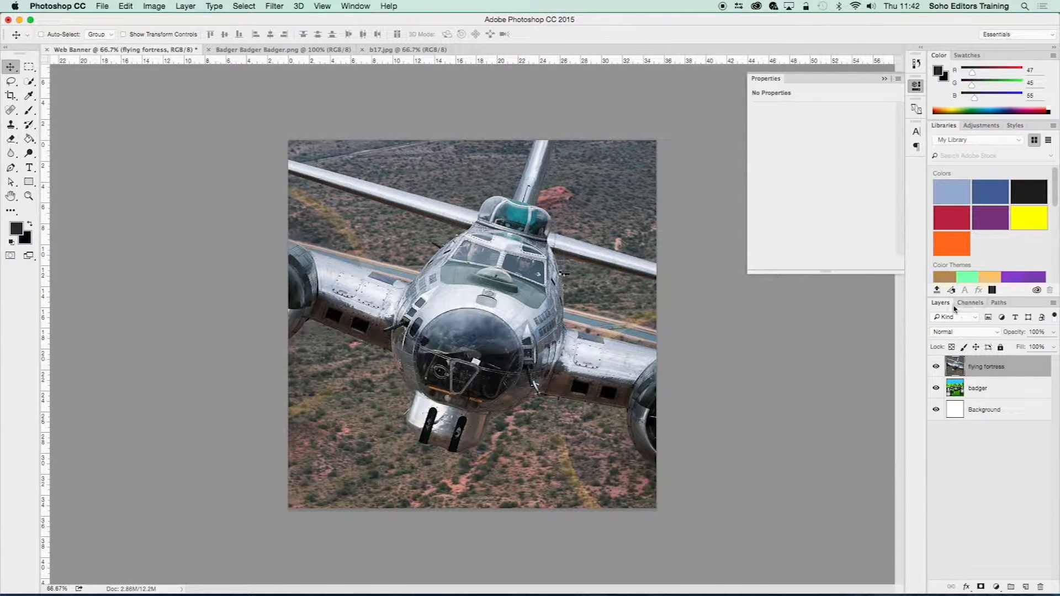
# Examine the document's color channels with the flying fortress layer and with the badger layer selected
pyautogui.click(972, 304)
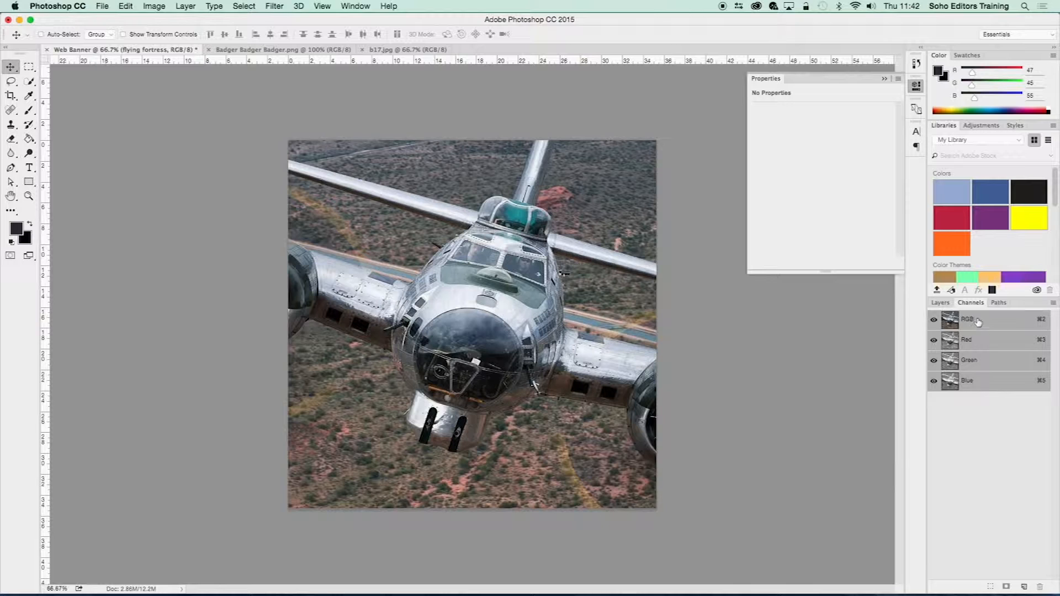
pyautogui.click(940, 303)
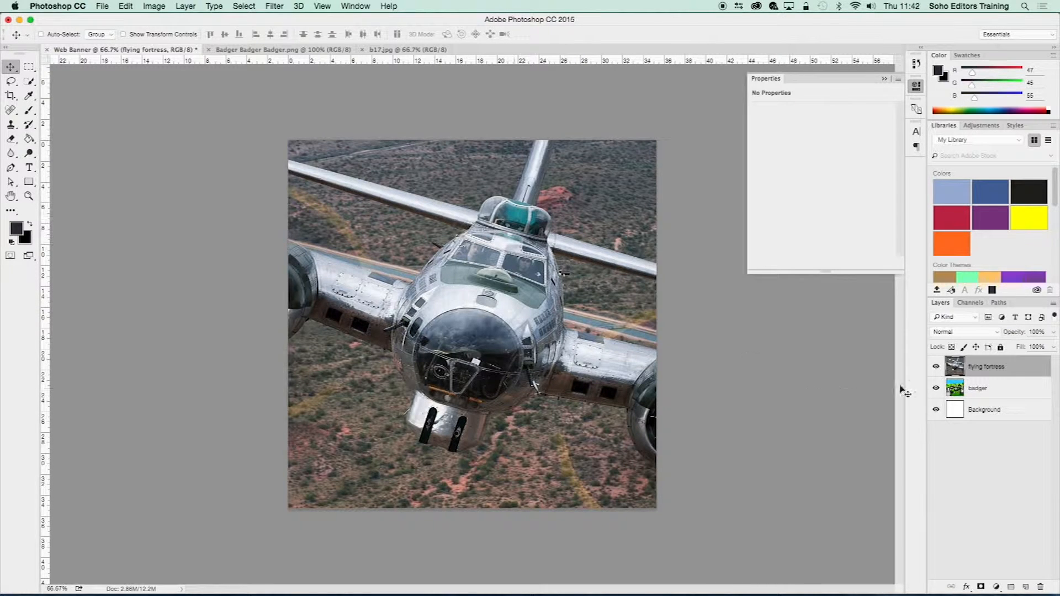
pyautogui.click(976, 390)
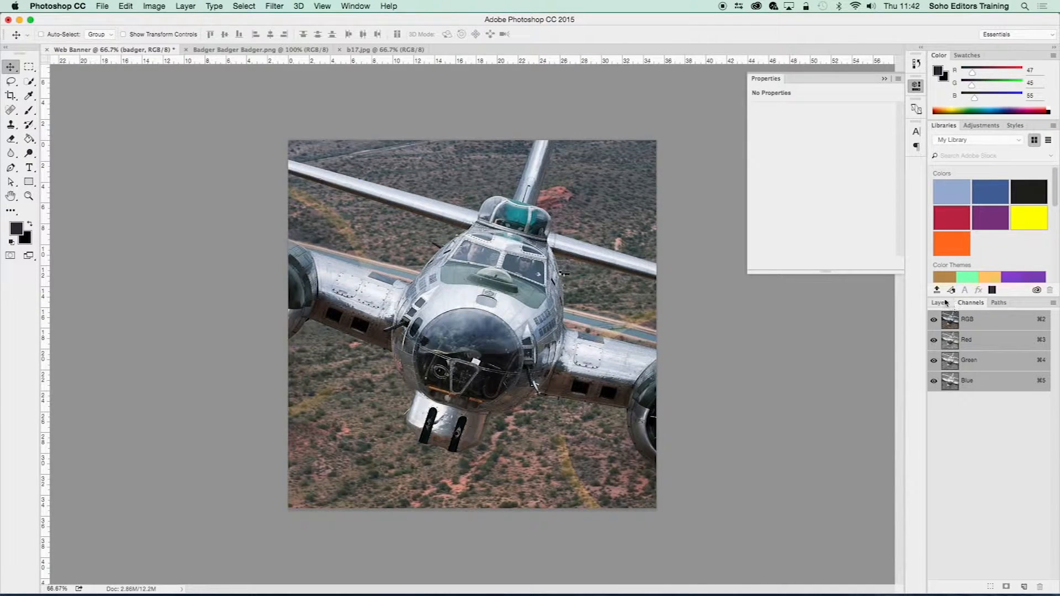
# Add a layer mask to the flying fortress layer
pyautogui.click(981, 369)
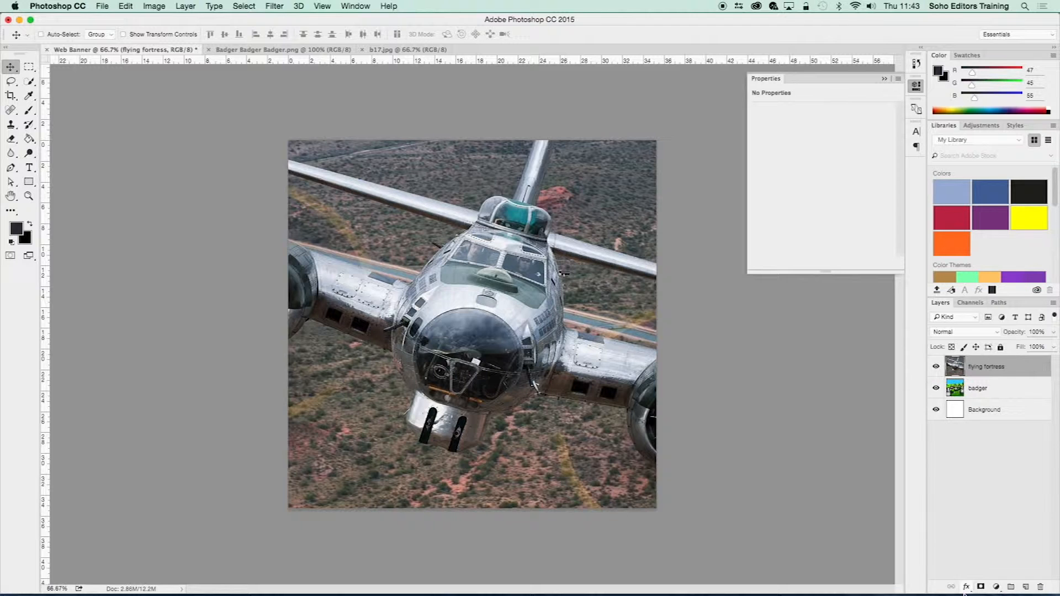
pyautogui.moveTo(958, 367)
pyautogui.mouseDown()
pyautogui.moveTo(956, 395)
pyautogui.moveTo(958, 367)
pyautogui.mouseUp()
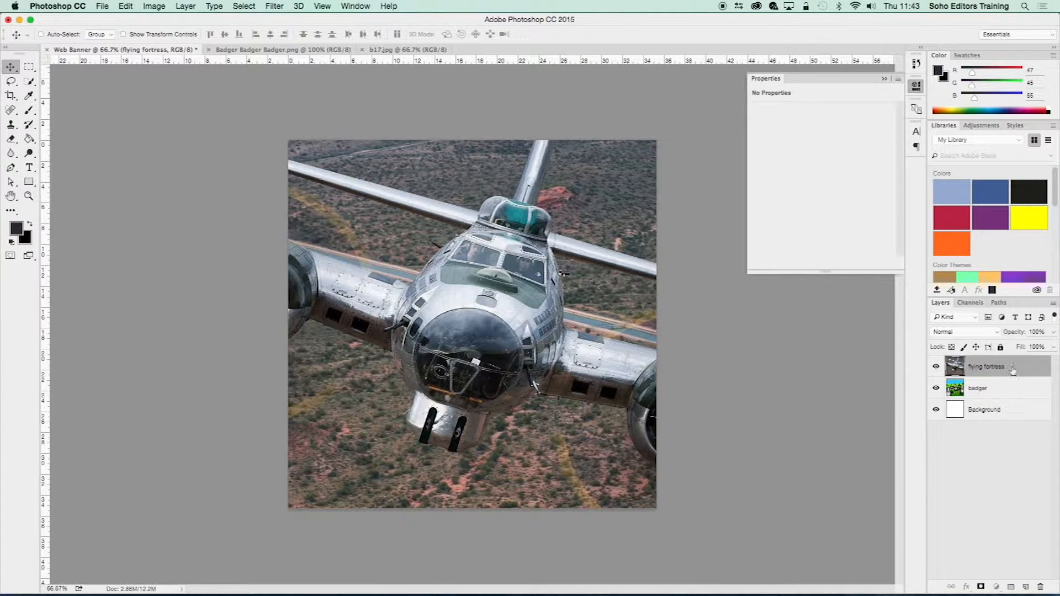
pyautogui.click(981, 587)
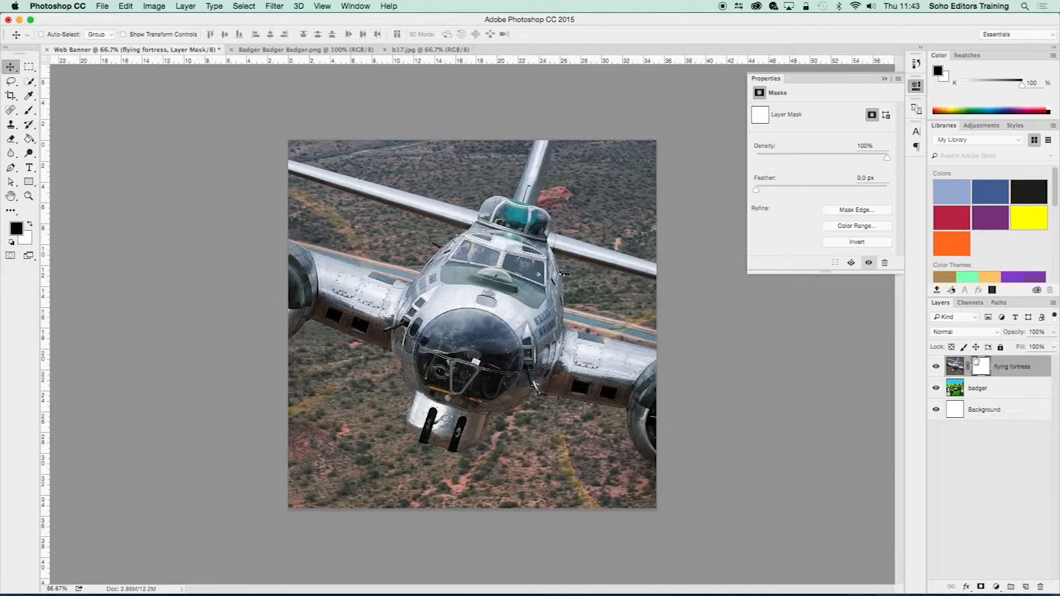
# Compare the channels with the flying fortress layer's mask selected and with its image selected
pyautogui.click(971, 303)
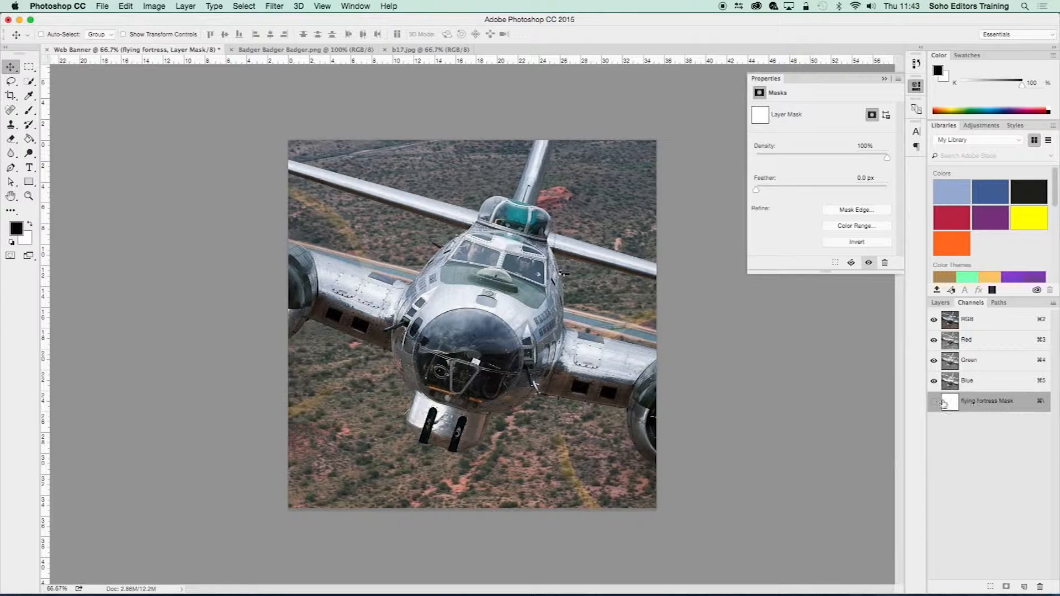
pyautogui.click(942, 307)
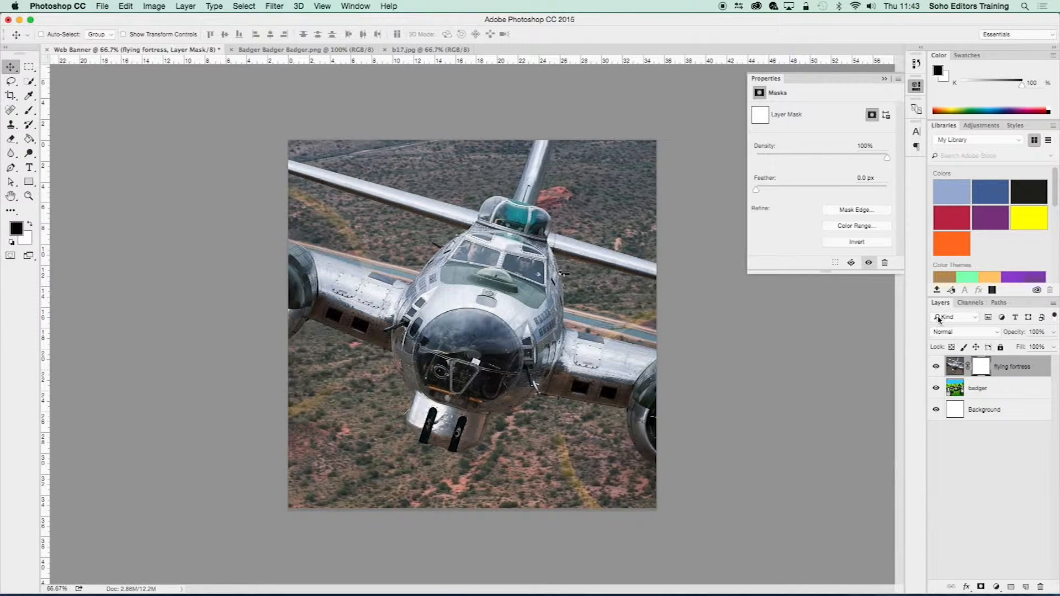
pyautogui.click(957, 368)
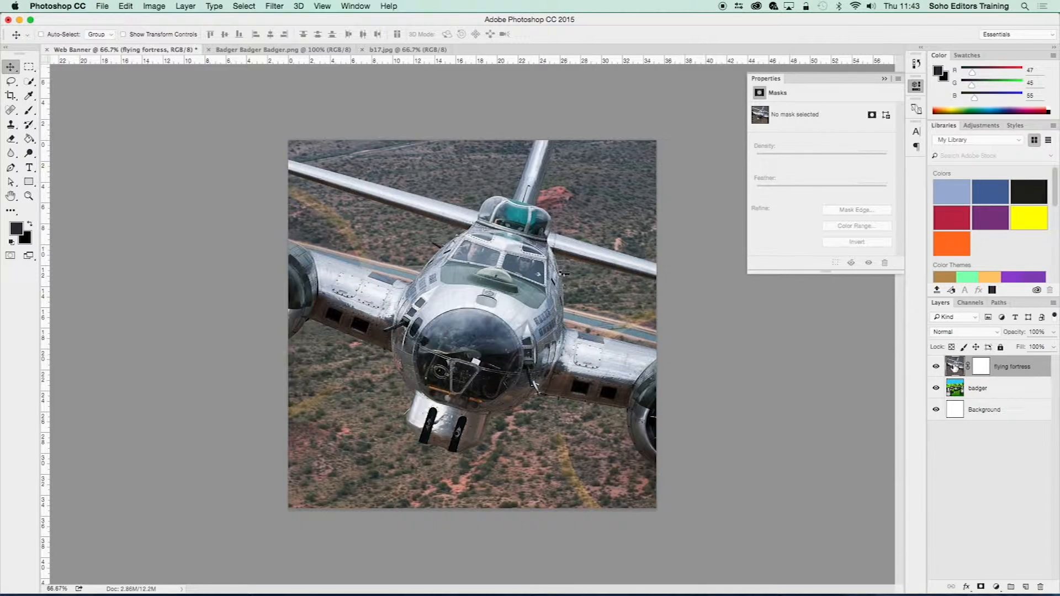
pyautogui.click(971, 303)
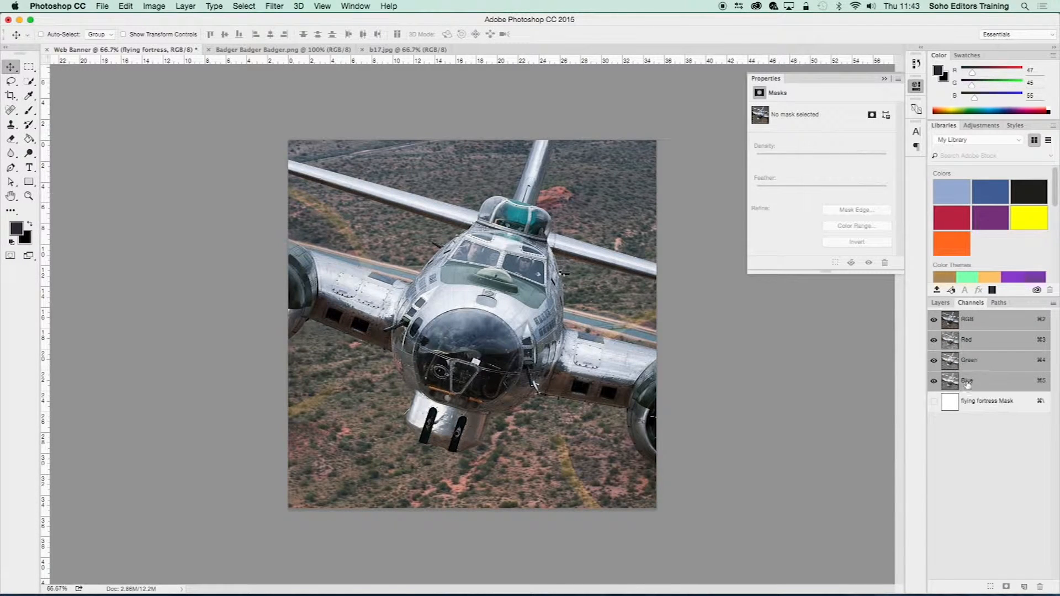
pyautogui.click(941, 303)
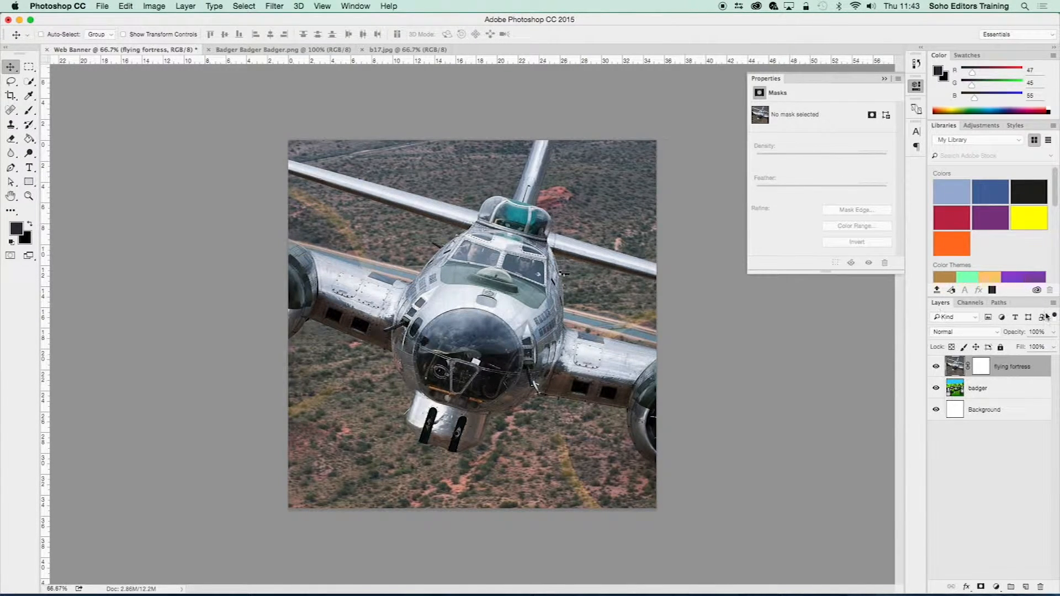
# Switch between the flying fortress layer's mask and image, leaving the layer mask active for editing
pyautogui.click(981, 367)
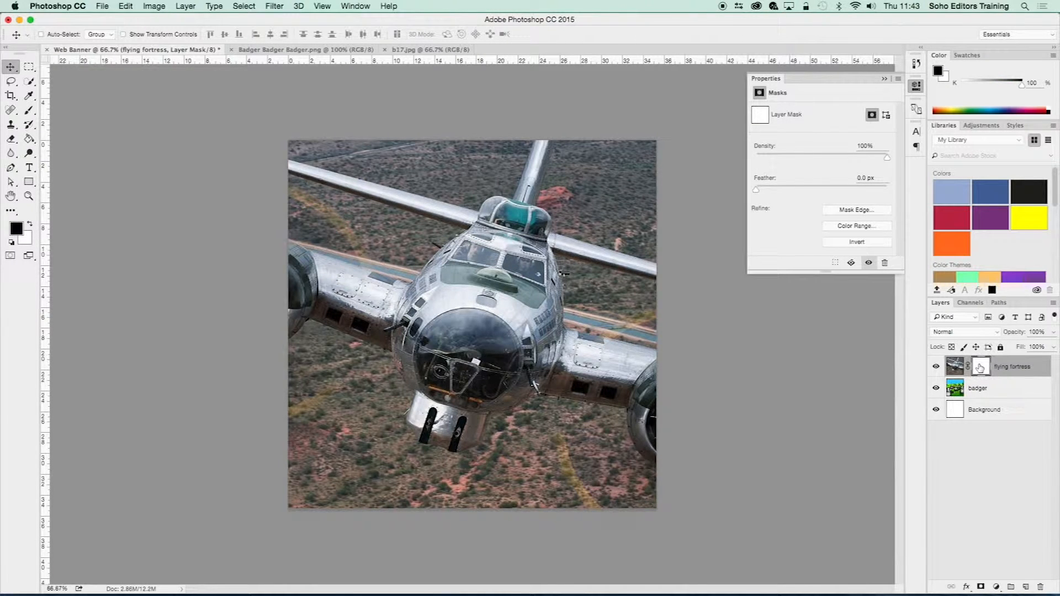
pyautogui.click(957, 368)
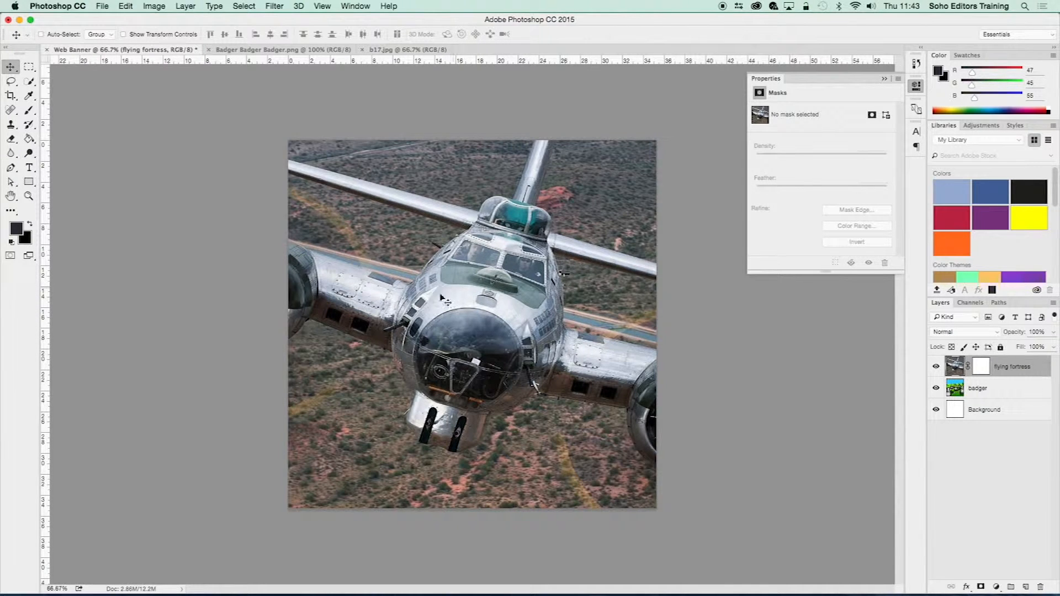
pyautogui.click(978, 366)
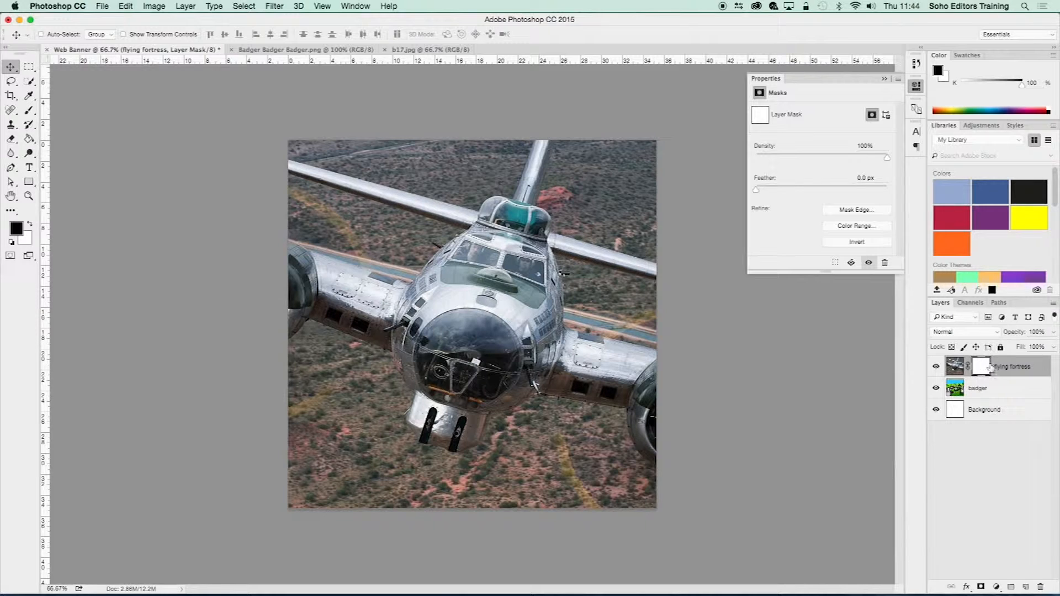
# Activate the Brush tool for the flying fortress layer mask and set the brush size to 250 px
pyautogui.click(30, 112)
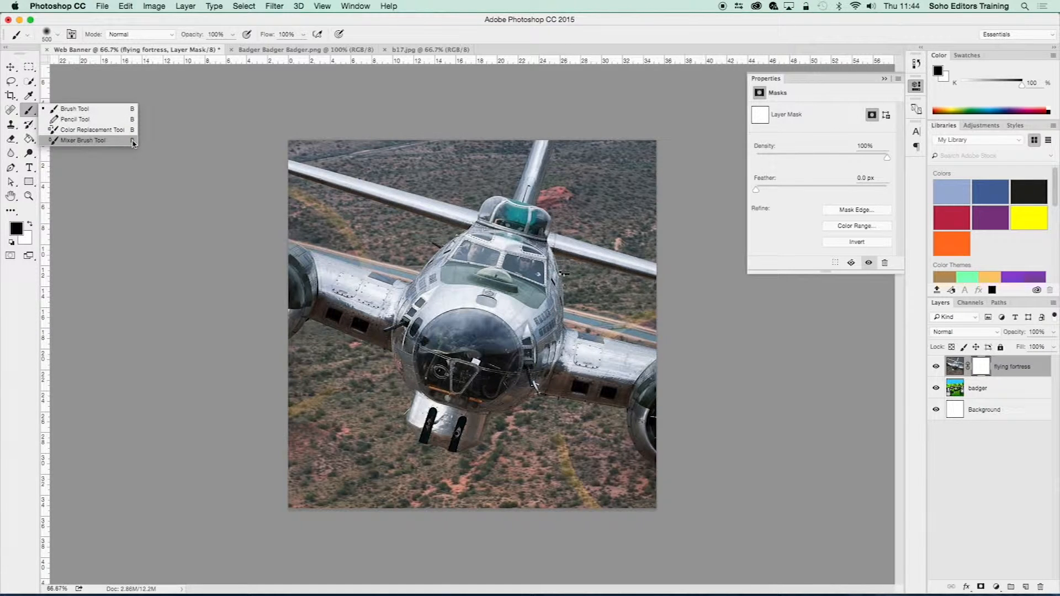
pyautogui.click(122, 113)
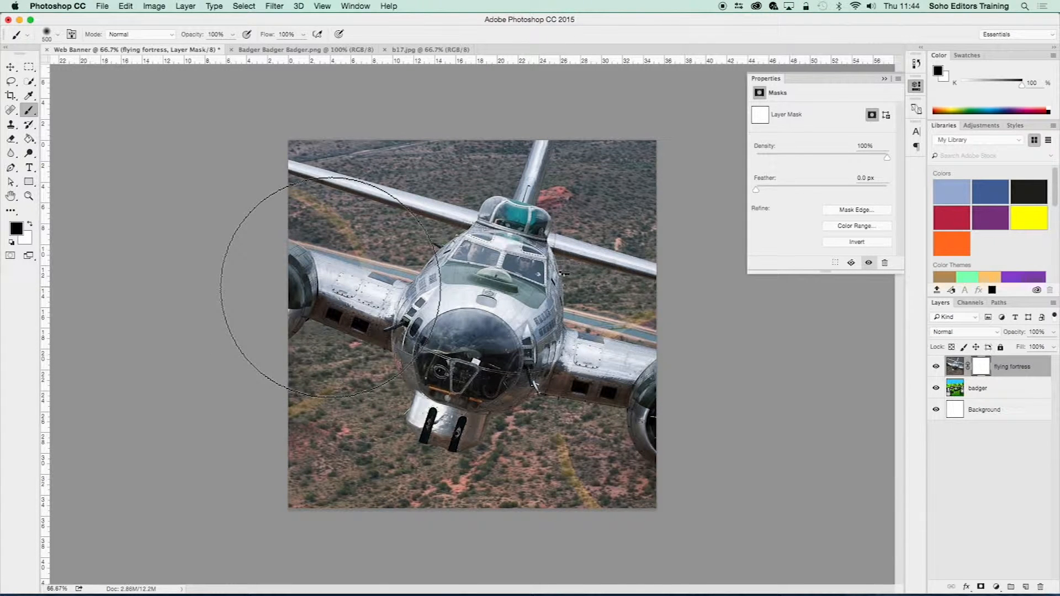
pyautogui.press('[')
pyautogui.press('[')
pyautogui.press('[')
pyautogui.press('[')
pyautogui.press('[')
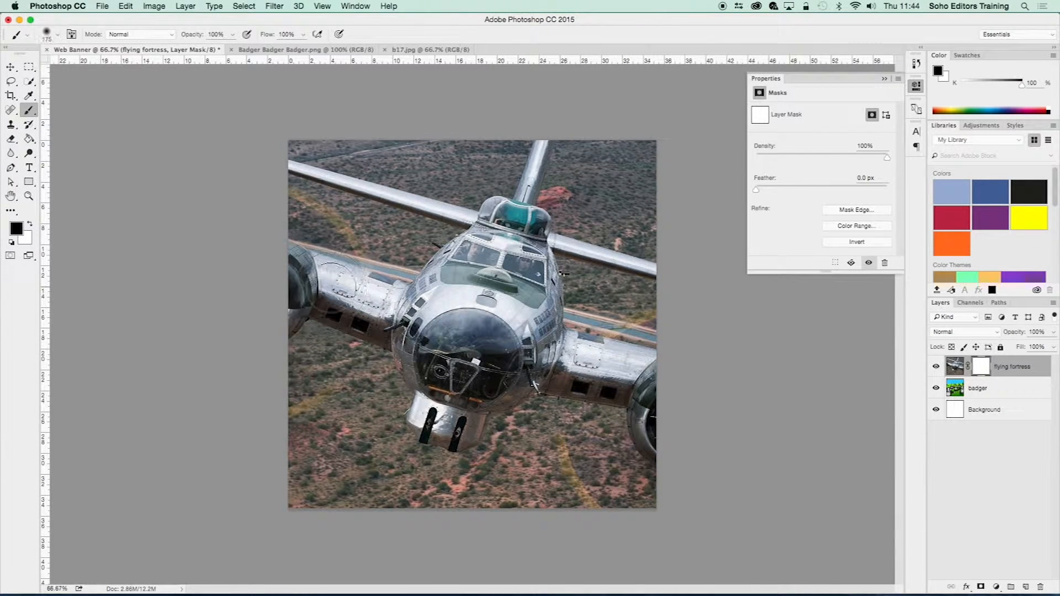
pyautogui.press(']')
pyautogui.press(']')
pyautogui.press(']')
pyautogui.press(']')
pyautogui.press(']')
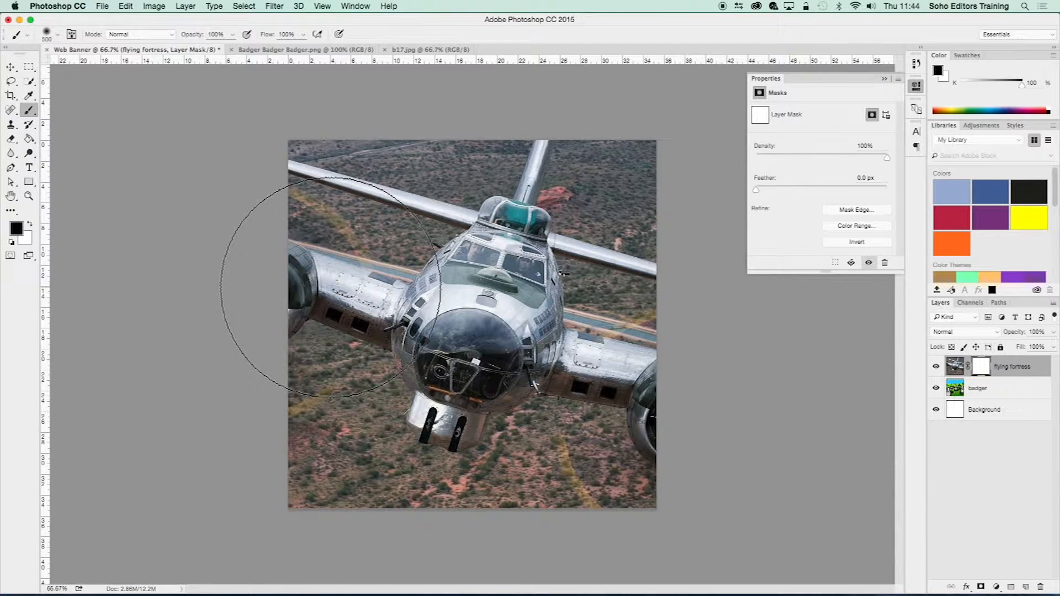
pyautogui.press('[')
pyautogui.press('[')
pyautogui.press('[')
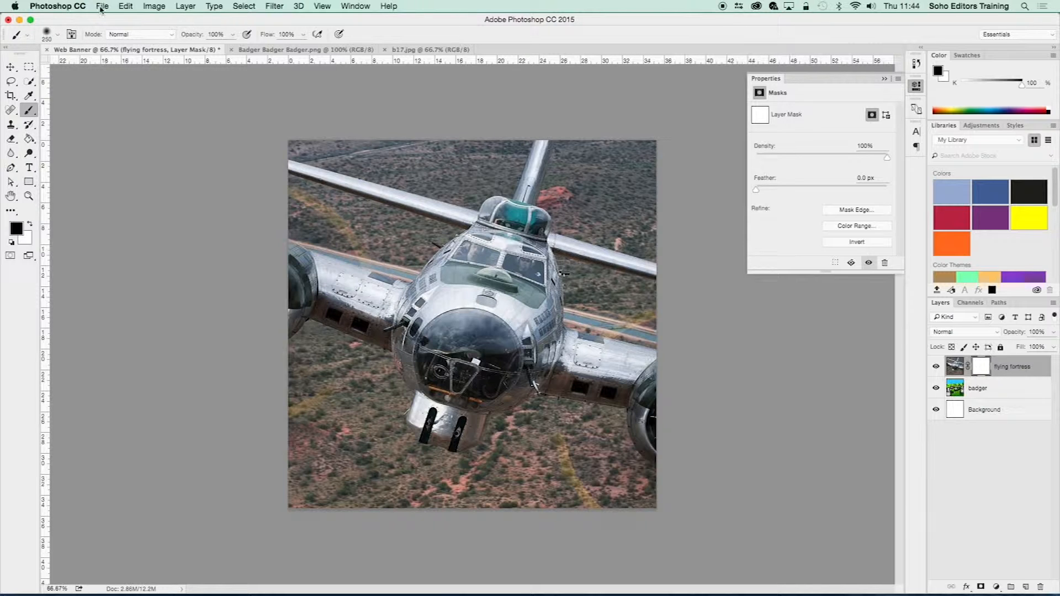
# Compare the hard and soft round brush presets and choose the soft round brush with 0% hardness
pyautogui.click(59, 37)
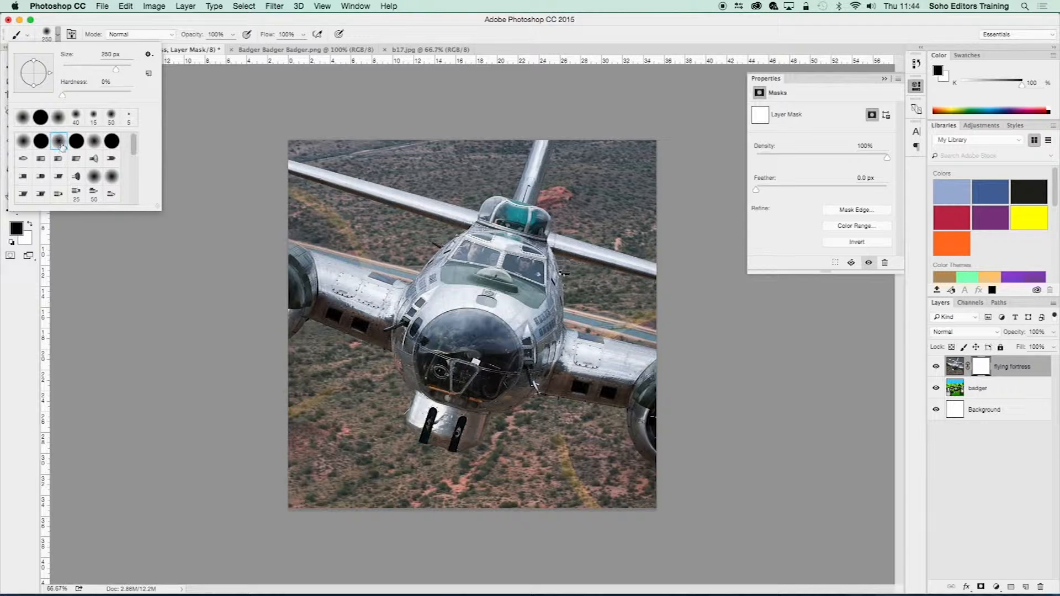
pyautogui.click(41, 142)
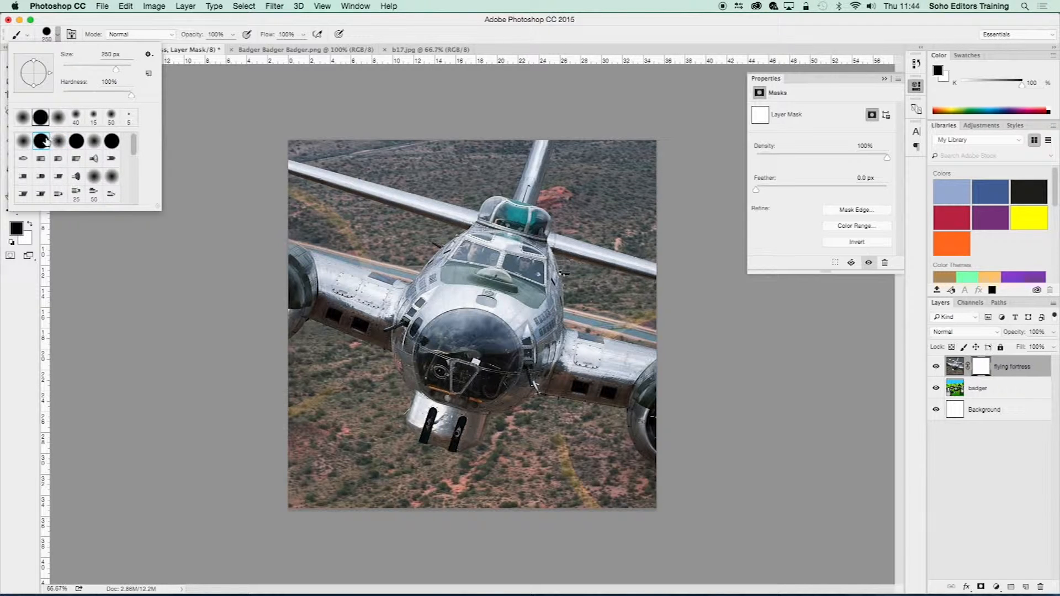
pyautogui.click(59, 143)
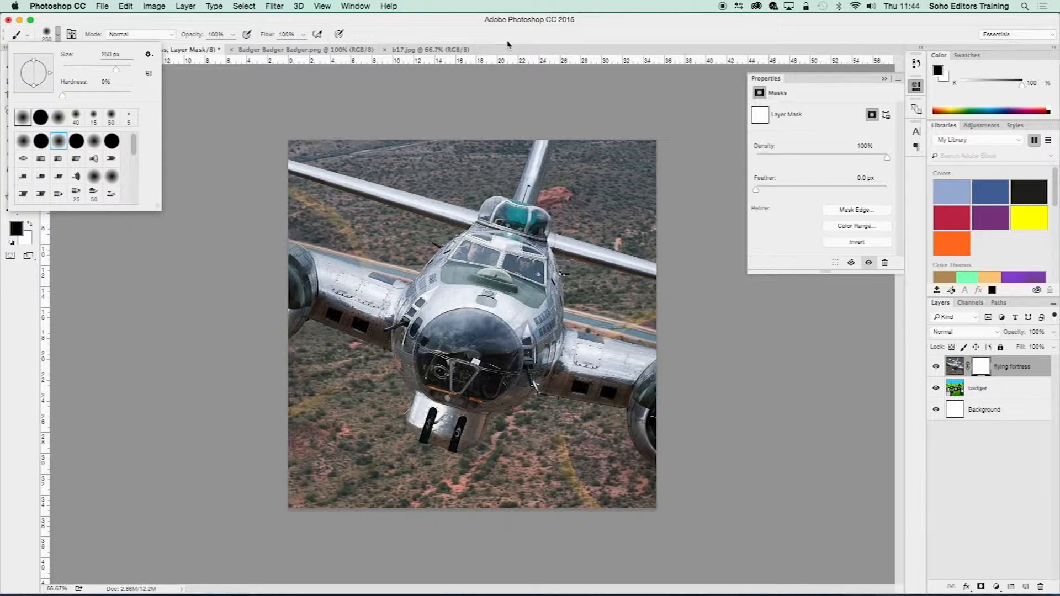
pyautogui.click(568, 39)
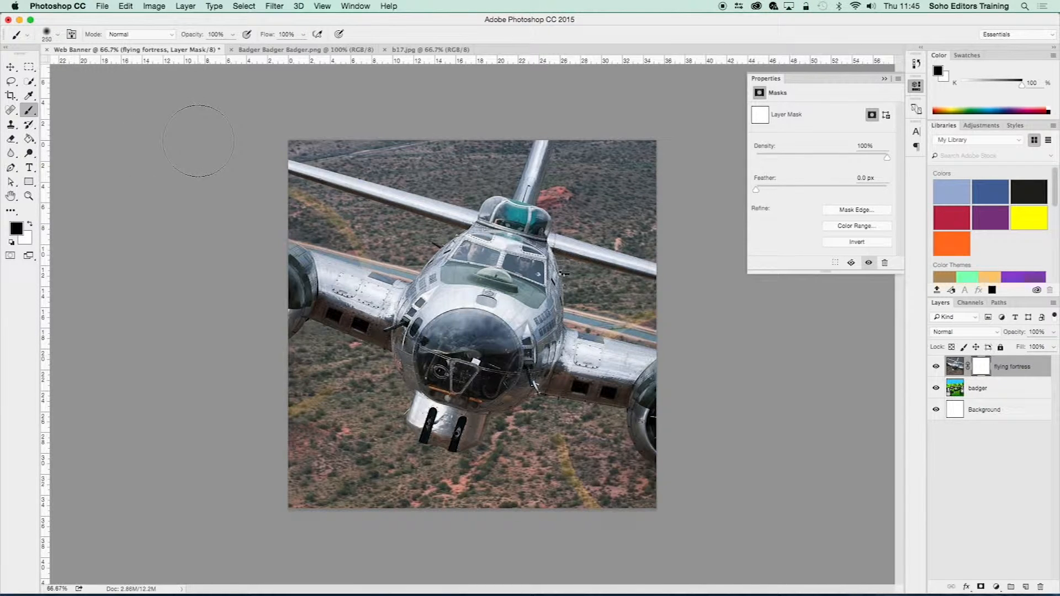
# Try a red foreground color and a blue background color while the layer mask is active
pyautogui.click(17, 228)
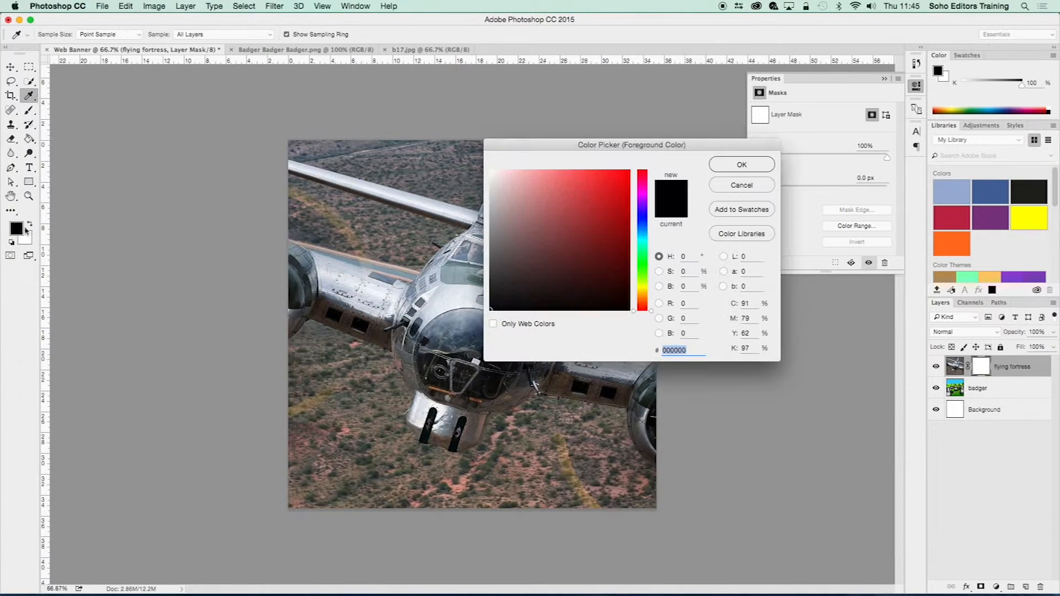
pyautogui.click(601, 182)
pyautogui.click(736, 165)
pyautogui.click(25, 238)
pyautogui.click(639, 217)
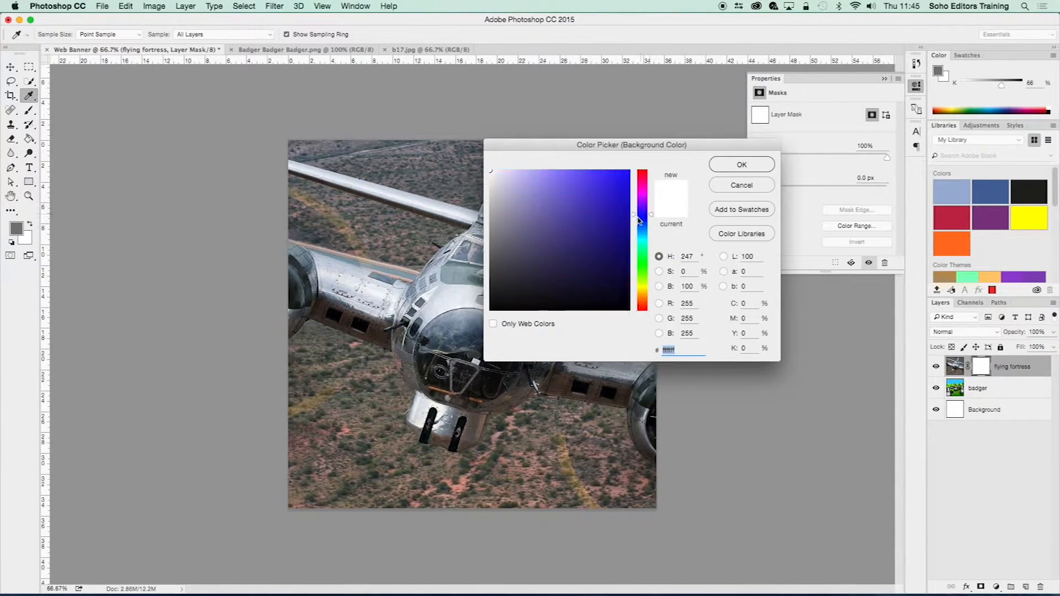
pyautogui.click(626, 187)
pyautogui.click(742, 164)
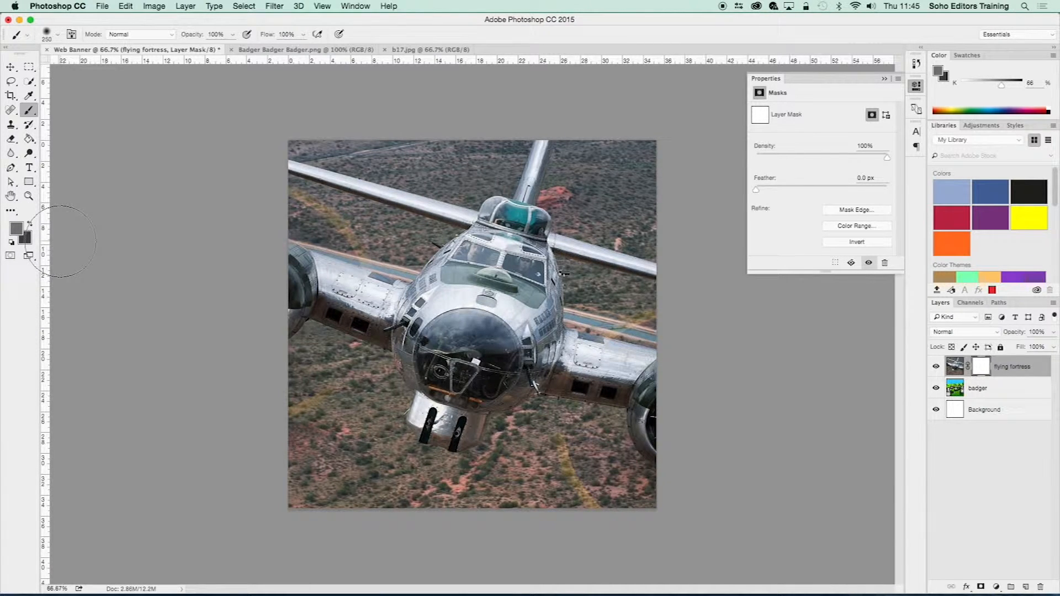
# Reset the foreground and background colors to the mask defaults and swap them so that black is the foreground
pyautogui.click(11, 240)
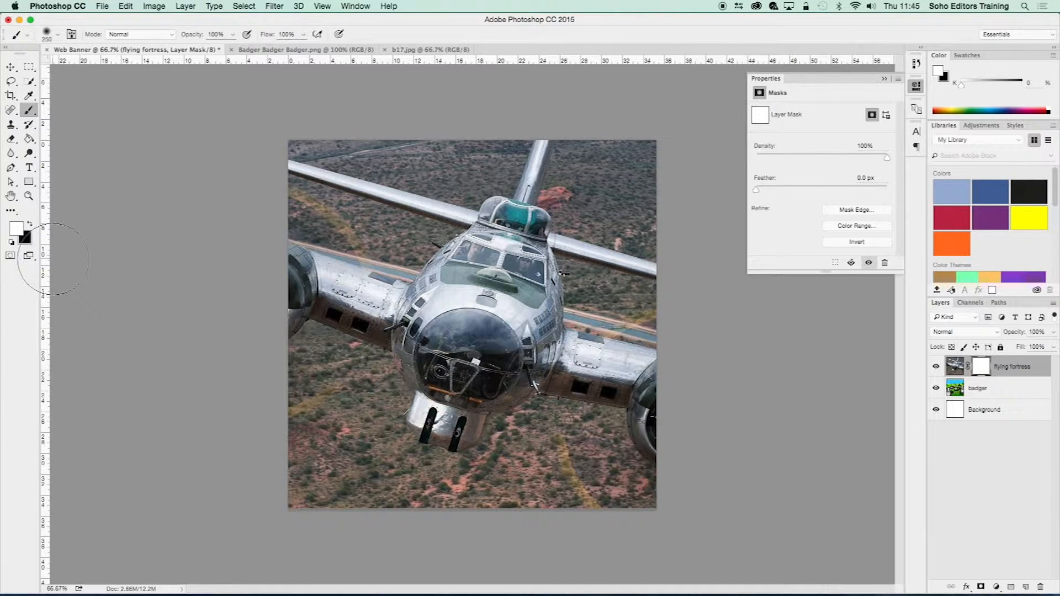
pyautogui.press('x')
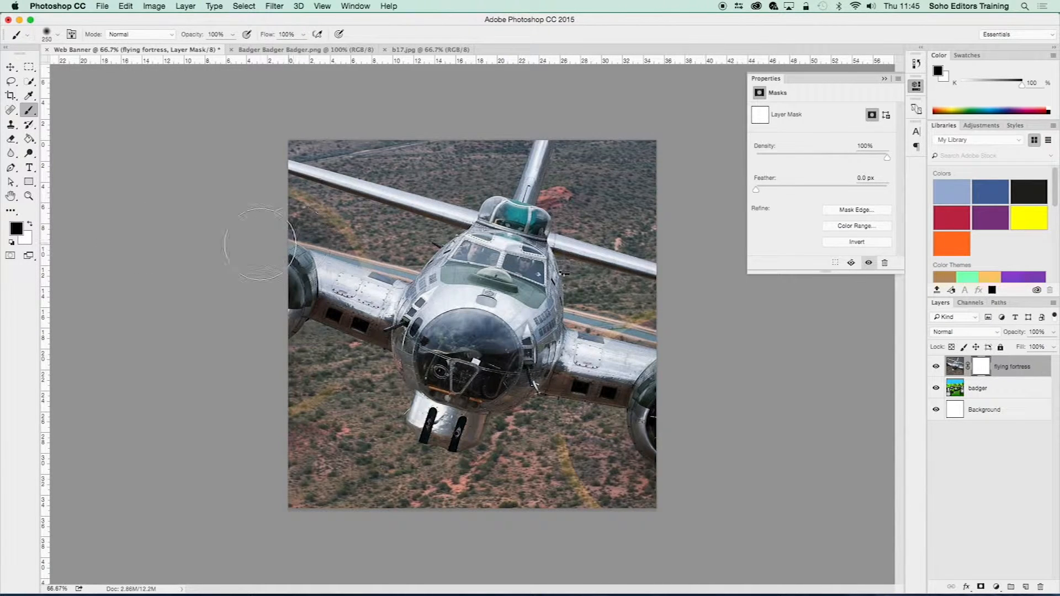
pyautogui.click(31, 226)
pyautogui.click(30, 225)
pyautogui.press('x')
pyautogui.click(32, 226)
pyautogui.click(32, 227)
pyautogui.click(31, 225)
# Paint black on the mask over the right part of the plane image, and paint that area back with white
pyautogui.moveTo(639, 147)
pyautogui.mouseDown()
pyautogui.moveTo(644, 301)
pyautogui.moveTo(668, 352)
pyautogui.moveTo(663, 147)
pyautogui.moveTo(644, 485)
pyautogui.moveTo(641, 111)
pyautogui.moveTo(615, 473)
pyautogui.moveTo(587, 106)
pyautogui.moveTo(574, 486)
pyautogui.moveTo(539, 210)
pyautogui.moveTo(571, 523)
pyautogui.moveTo(558, 288)
pyautogui.moveTo(575, 138)
pyautogui.moveTo(519, 381)
pyautogui.moveTo(542, 136)
pyautogui.mouseUp()
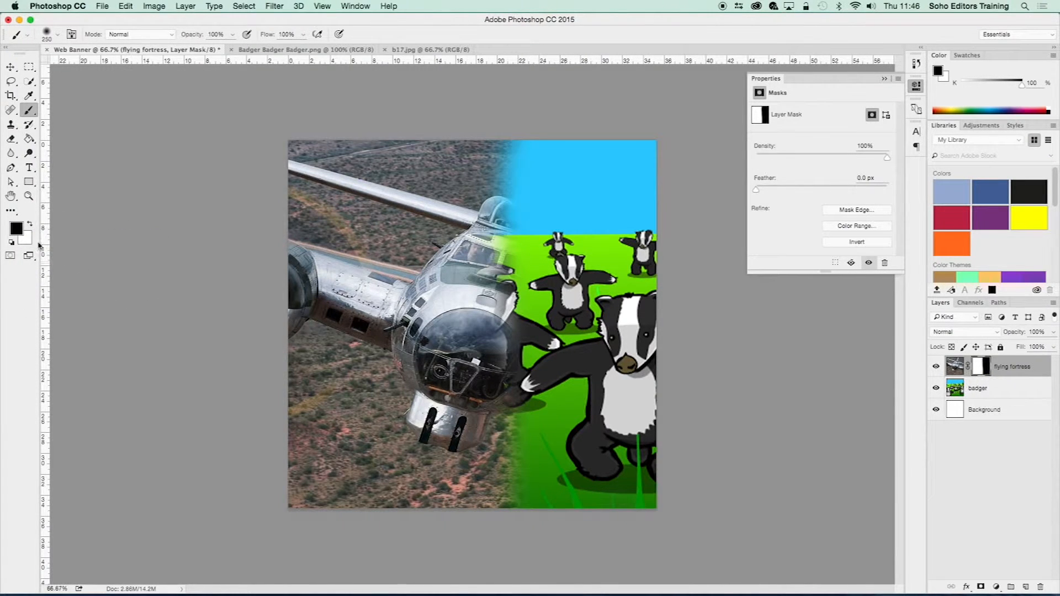
pyautogui.click(30, 225)
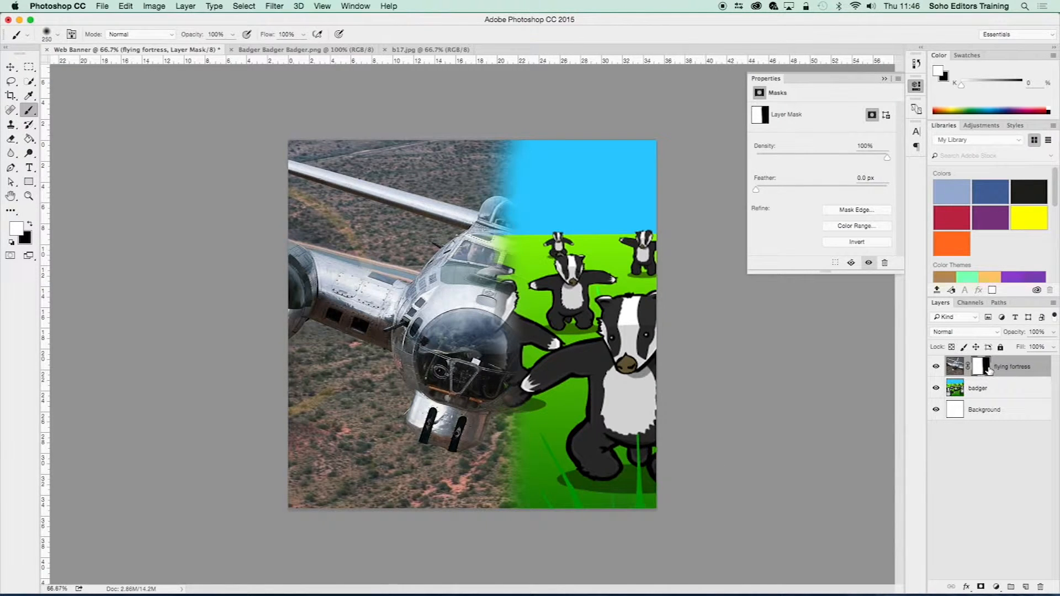
pyautogui.moveTo(644, 475)
pyautogui.mouseDown()
pyautogui.moveTo(640, 171)
pyautogui.moveTo(568, 425)
pyautogui.moveTo(525, 107)
pyautogui.moveTo(537, 489)
pyautogui.moveTo(504, 82)
pyautogui.moveTo(480, 126)
pyautogui.moveTo(530, 497)
pyautogui.moveTo(607, 541)
pyautogui.mouseUp()
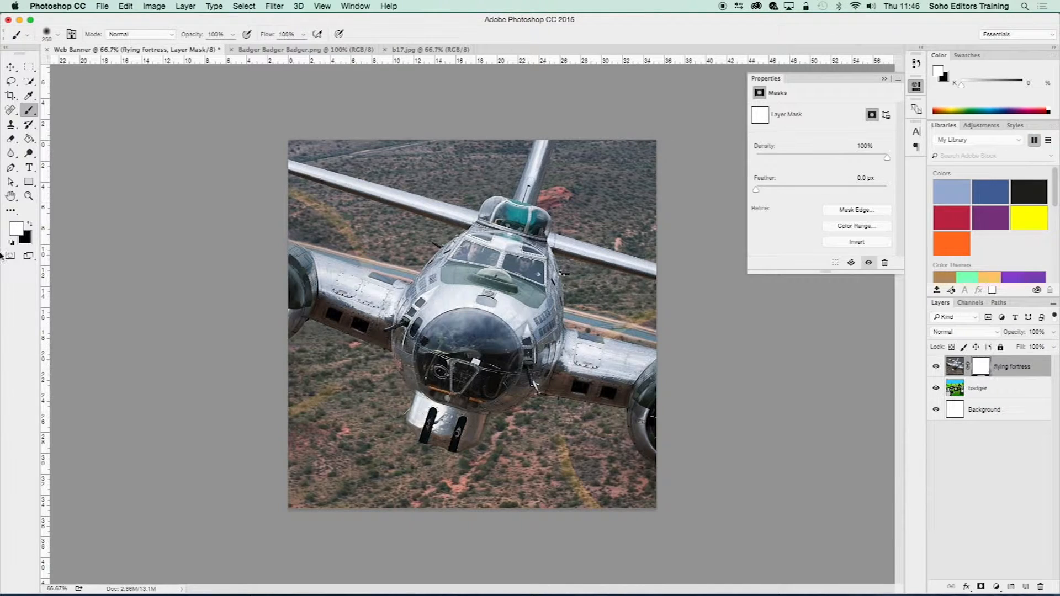
# Paint black strokes on the mask with a 100 px brush across the plane and the area above its wings
pyautogui.click(30, 224)
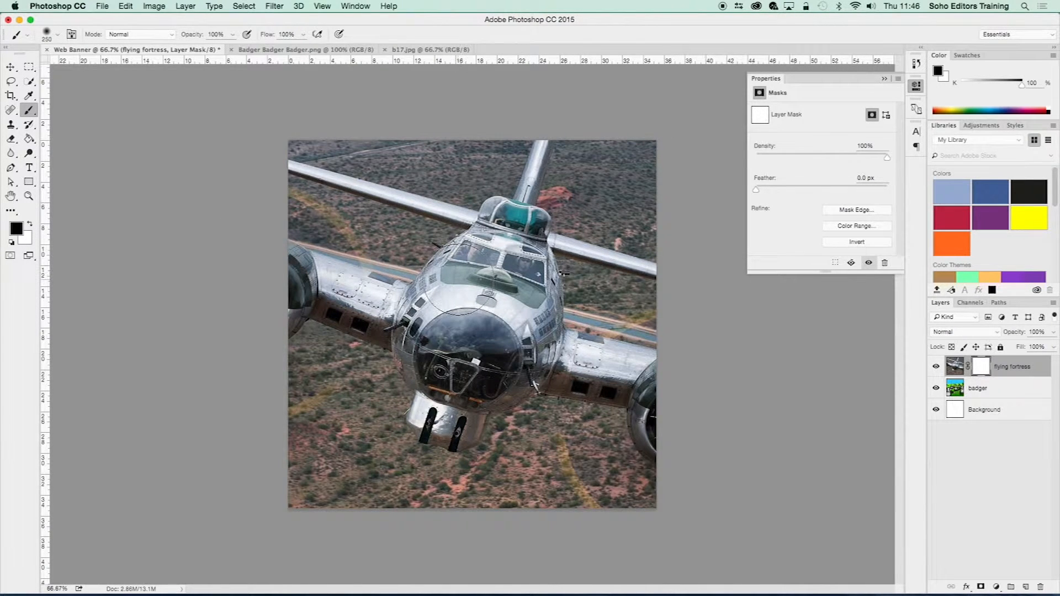
pyautogui.press('[')
pyautogui.press('[')
pyautogui.press('[')
pyautogui.press('[')
pyautogui.press('[')
pyautogui.moveTo(345, 344)
pyautogui.mouseDown()
pyautogui.moveTo(411, 186)
pyautogui.moveTo(479, 411)
pyautogui.mouseUp()
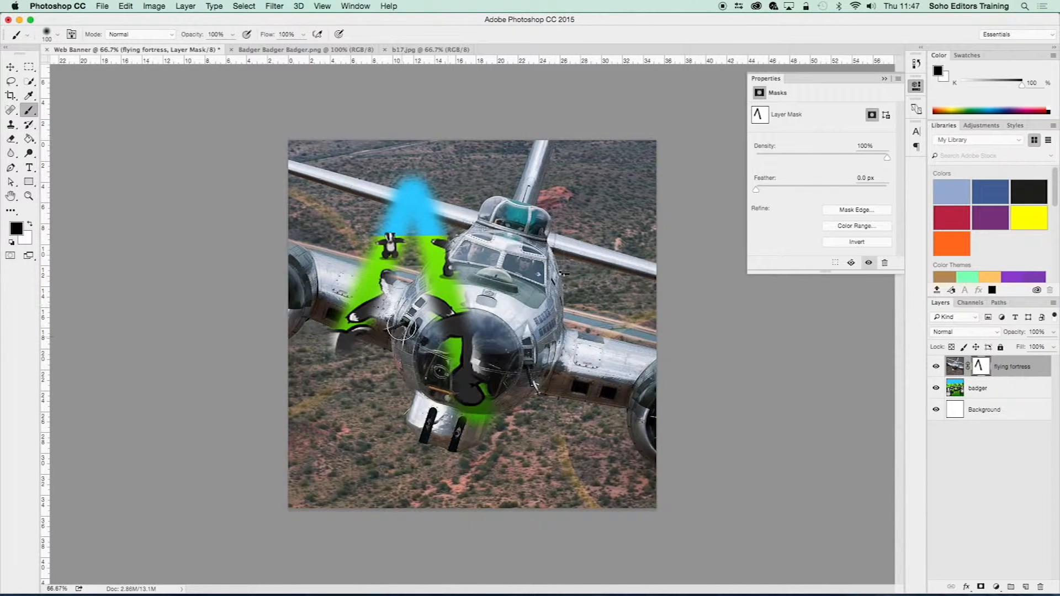
pyautogui.moveTo(552, 204)
pyautogui.mouseDown()
pyautogui.moveTo(519, 387)
pyautogui.moveTo(617, 398)
pyautogui.moveTo(491, 364)
pyautogui.moveTo(500, 260)
pyautogui.mouseUp()
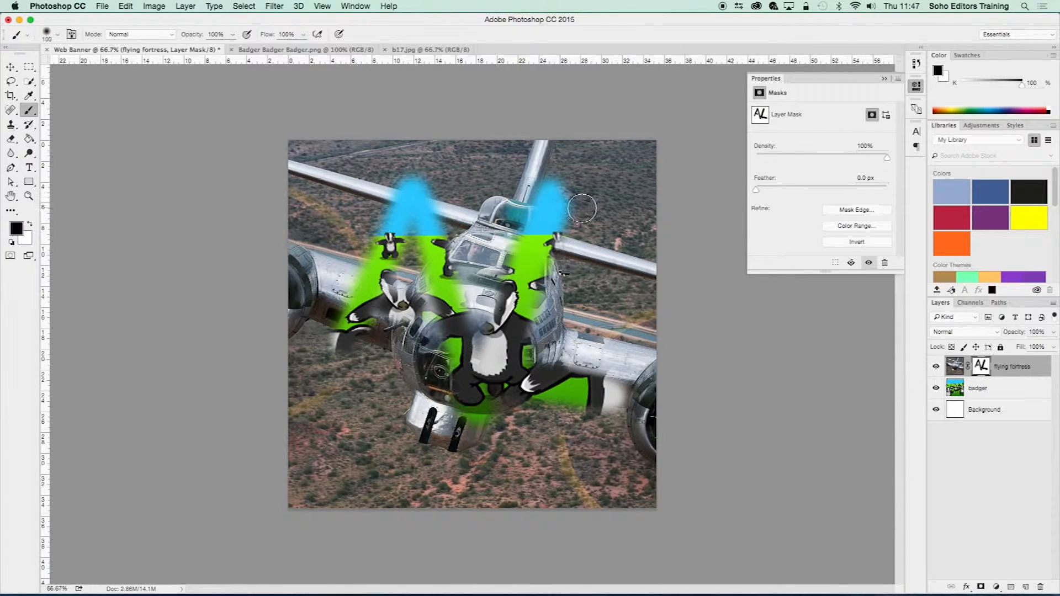
pyautogui.moveTo(298, 151)
pyautogui.mouseDown()
pyautogui.moveTo(482, 172)
pyautogui.moveTo(585, 159)
pyautogui.moveTo(530, 176)
pyautogui.moveTo(635, 199)
pyautogui.moveTo(309, 218)
pyautogui.moveTo(239, 191)
pyautogui.moveTo(470, 221)
pyautogui.moveTo(332, 243)
pyautogui.moveTo(237, 210)
pyautogui.mouseUp()
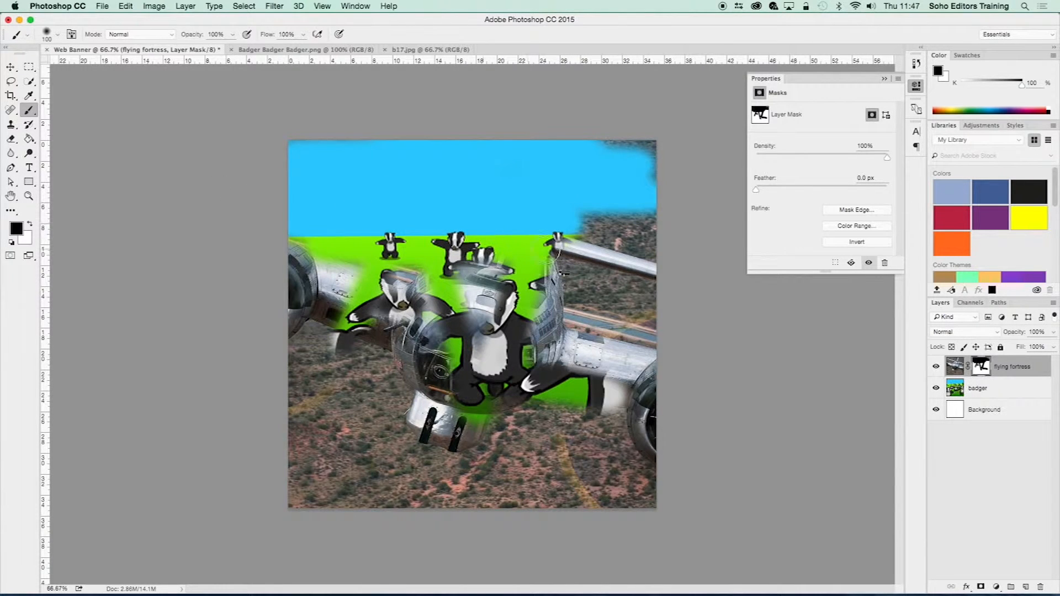
# Restore the hidden parts of the plane image by painting the mask white with a 500 px brush
pyautogui.click(29, 224)
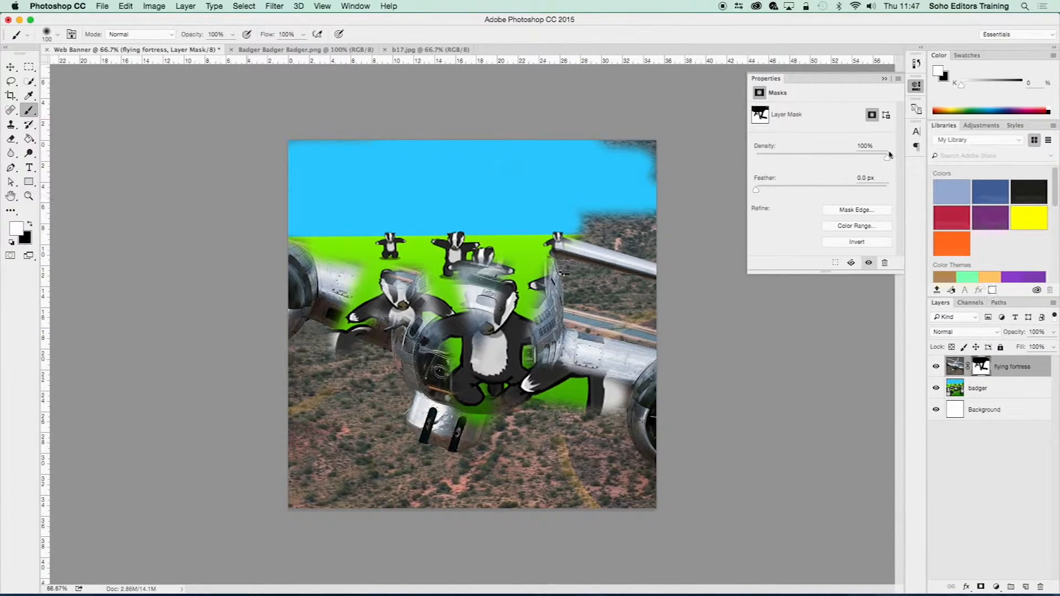
pyautogui.moveTo(656, 156)
pyautogui.mouseDown()
pyautogui.moveTo(315, 169)
pyautogui.moveTo(597, 198)
pyautogui.mouseUp()
pyautogui.press(']')
pyautogui.press(']')
pyautogui.press(']')
pyautogui.press(']')
pyautogui.press(']')
pyautogui.press(']')
pyautogui.press(']')
pyautogui.press(']')
pyautogui.moveTo(663, 208)
pyautogui.mouseDown()
pyautogui.moveTo(231, 217)
pyautogui.moveTo(608, 326)
pyautogui.moveTo(486, 398)
pyautogui.mouseUp()
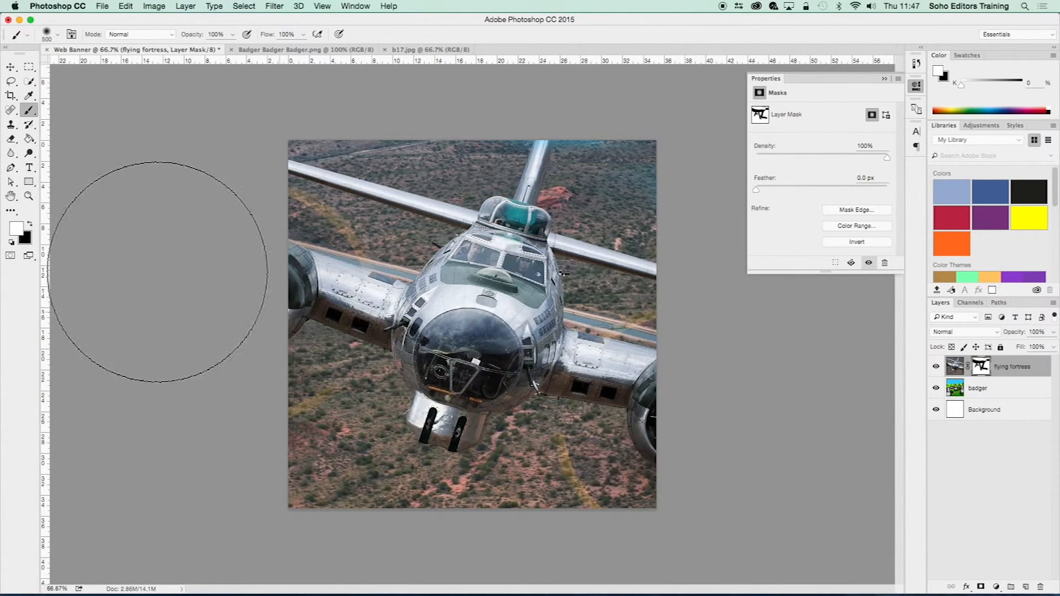
# Paint black on the mask with a 100 px brush to hide the ground above the wings on both sides of the tail
pyautogui.click(32, 224)
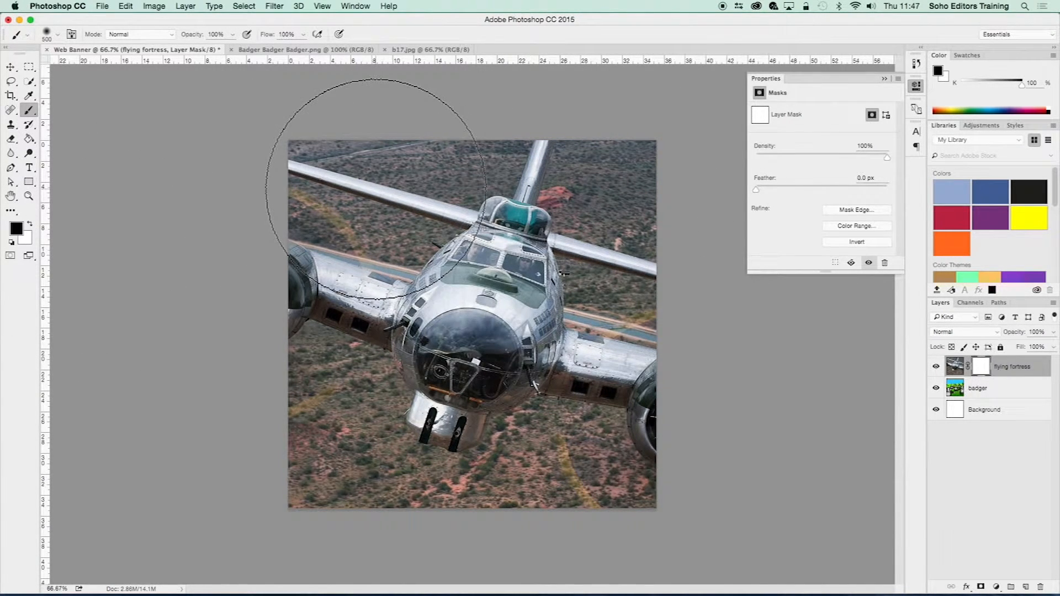
pyautogui.press('[')
pyautogui.press('[')
pyautogui.press('[')
pyautogui.press('[')
pyautogui.press('[')
pyautogui.press('[')
pyautogui.press('[')
pyautogui.press('[')
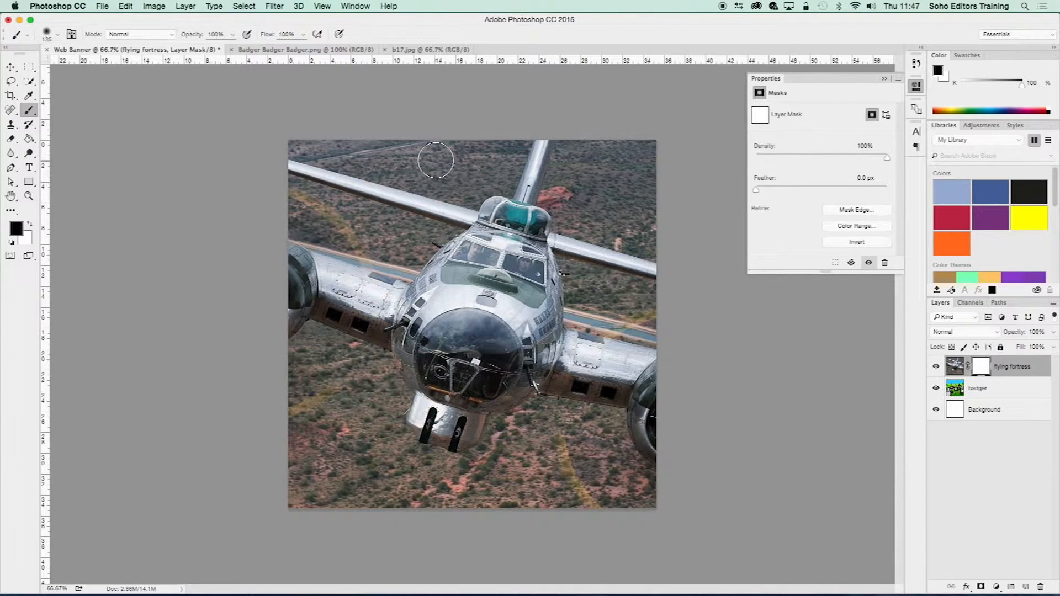
pyautogui.moveTo(441, 157)
pyautogui.mouseDown()
pyautogui.moveTo(275, 136)
pyautogui.moveTo(373, 165)
pyautogui.moveTo(295, 150)
pyautogui.moveTo(468, 195)
pyautogui.moveTo(502, 186)
pyautogui.moveTo(519, 143)
pyautogui.moveTo(480, 158)
pyautogui.moveTo(492, 153)
pyautogui.moveTo(483, 174)
pyautogui.moveTo(441, 176)
pyautogui.moveTo(444, 153)
pyautogui.moveTo(401, 149)
pyautogui.mouseUp()
pyautogui.moveTo(467, 187)
pyautogui.mouseDown()
pyautogui.moveTo(395, 188)
pyautogui.moveTo(463, 205)
pyautogui.moveTo(478, 196)
pyautogui.mouseUp()
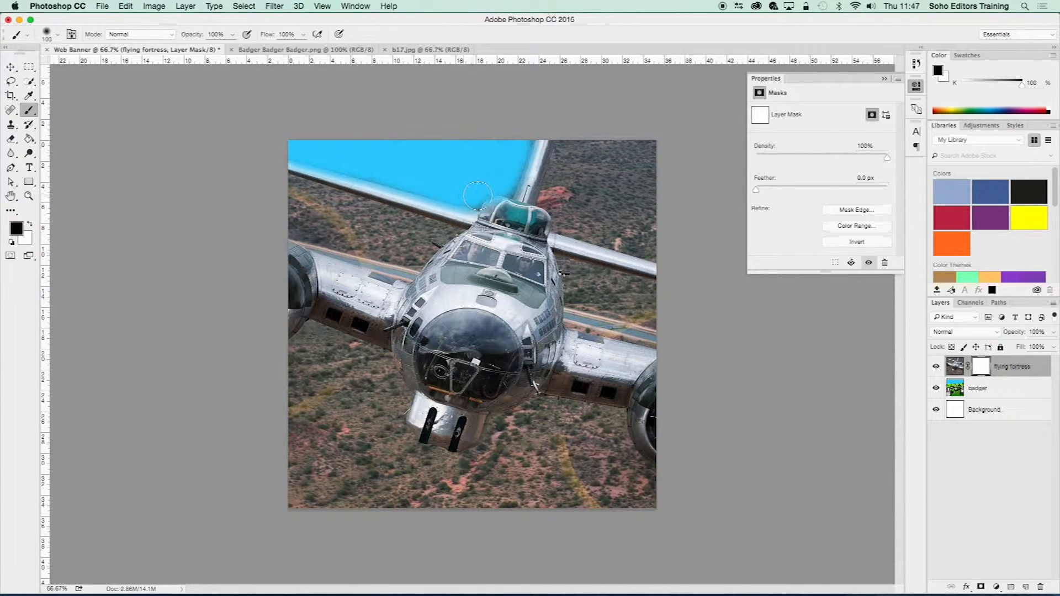
pyautogui.moveTo(561, 202)
pyautogui.mouseDown()
pyautogui.moveTo(572, 143)
pyautogui.moveTo(554, 197)
pyautogui.moveTo(572, 201)
pyautogui.moveTo(563, 222)
pyautogui.moveTo(647, 246)
pyautogui.moveTo(646, 155)
pyautogui.moveTo(654, 188)
pyautogui.moveTo(594, 165)
pyautogui.moveTo(588, 122)
pyautogui.moveTo(599, 143)
pyautogui.moveTo(626, 148)
pyautogui.moveTo(605, 225)
pyautogui.moveTo(652, 214)
pyautogui.mouseUp()
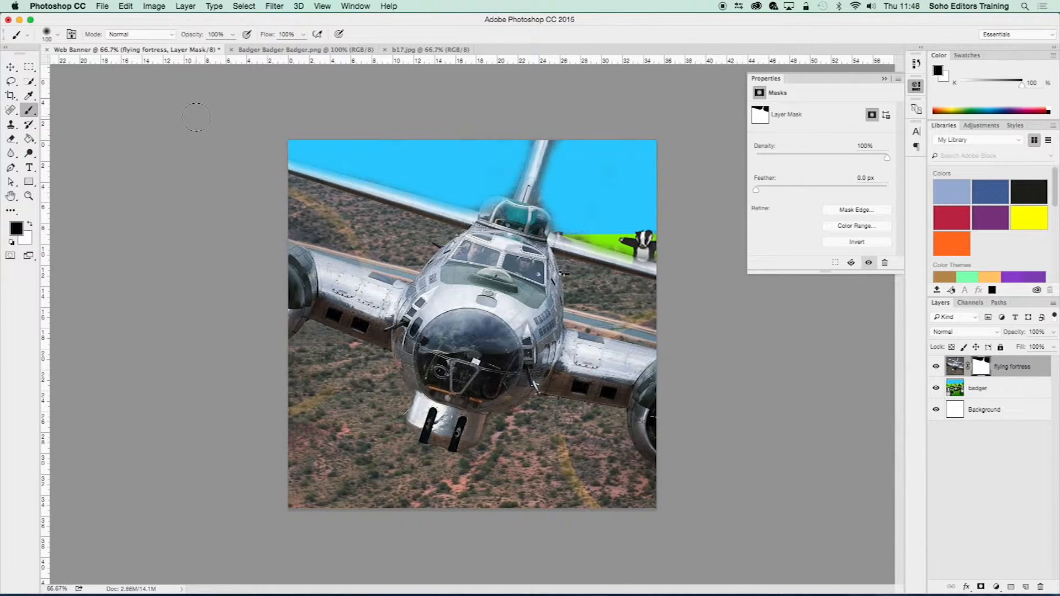
# Activate the Rectangle tool in Shape mode and review its stroke line options
pyautogui.click(31, 182)
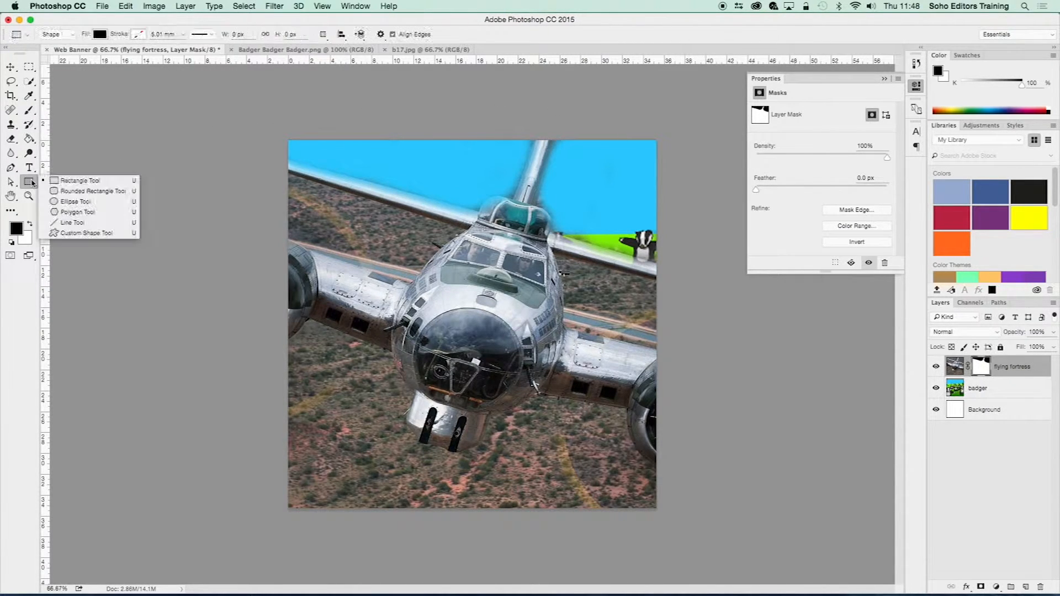
pyautogui.click(86, 181)
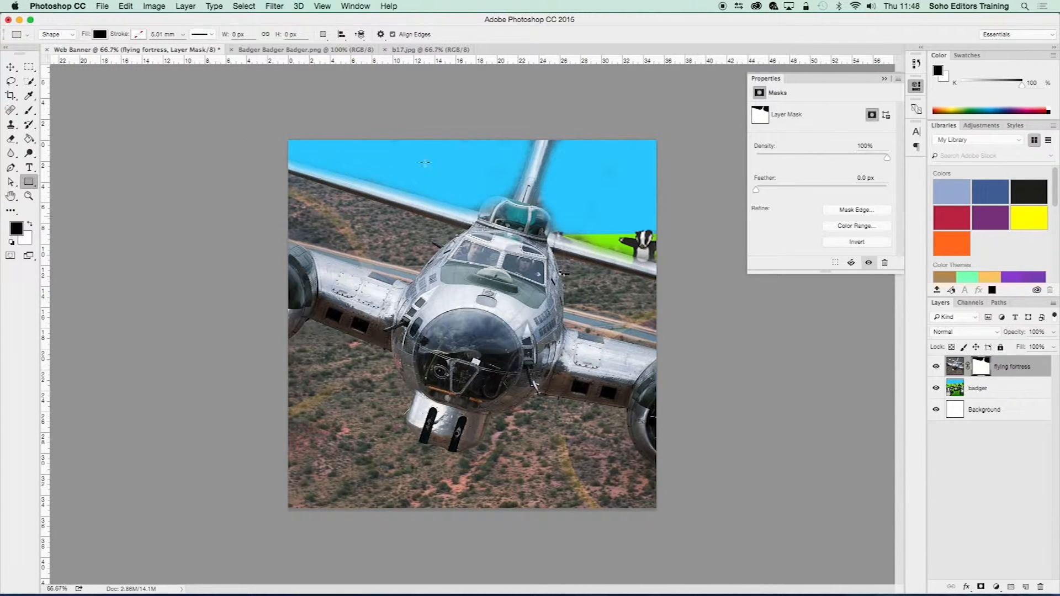
pyautogui.click(75, 37)
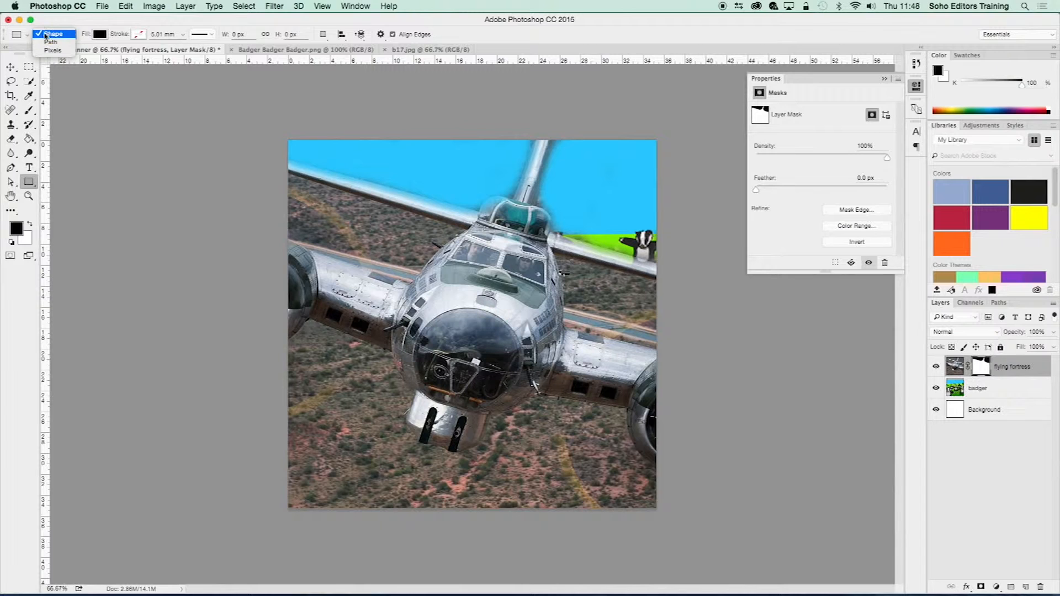
pyautogui.click(53, 36)
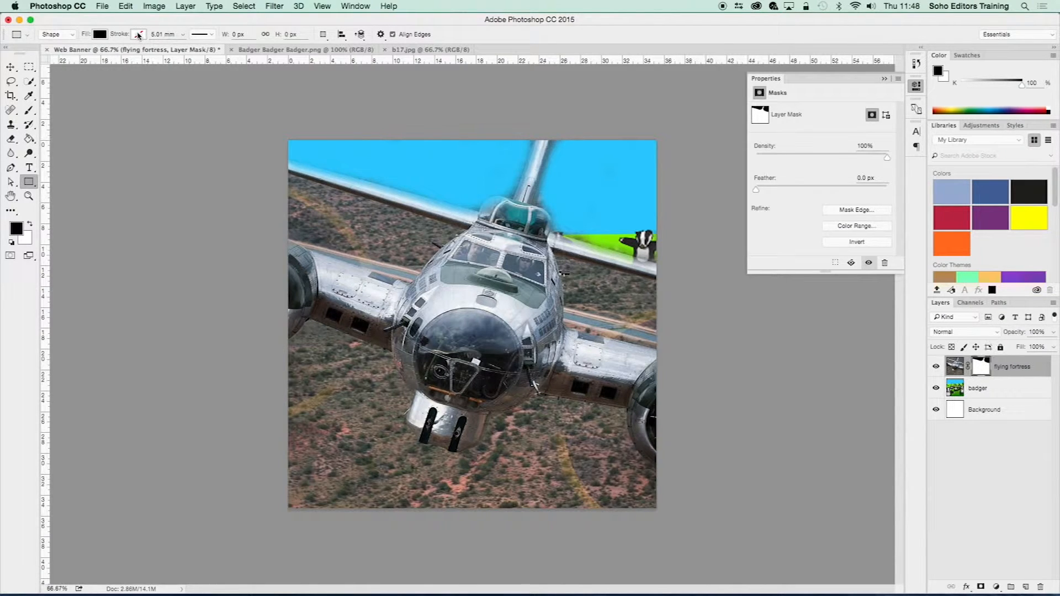
pyautogui.click(212, 36)
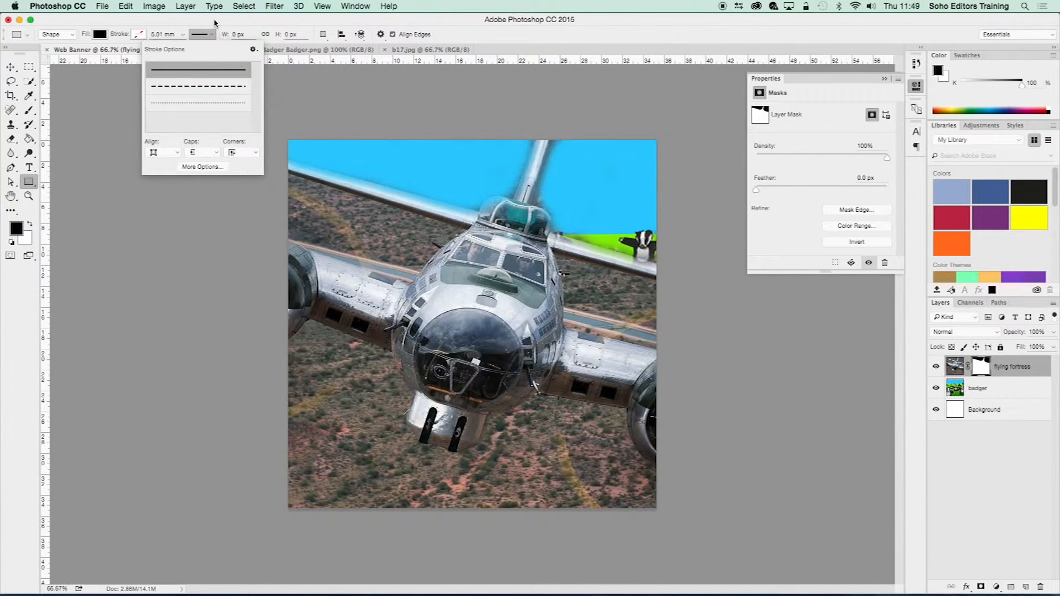
pyautogui.click(216, 29)
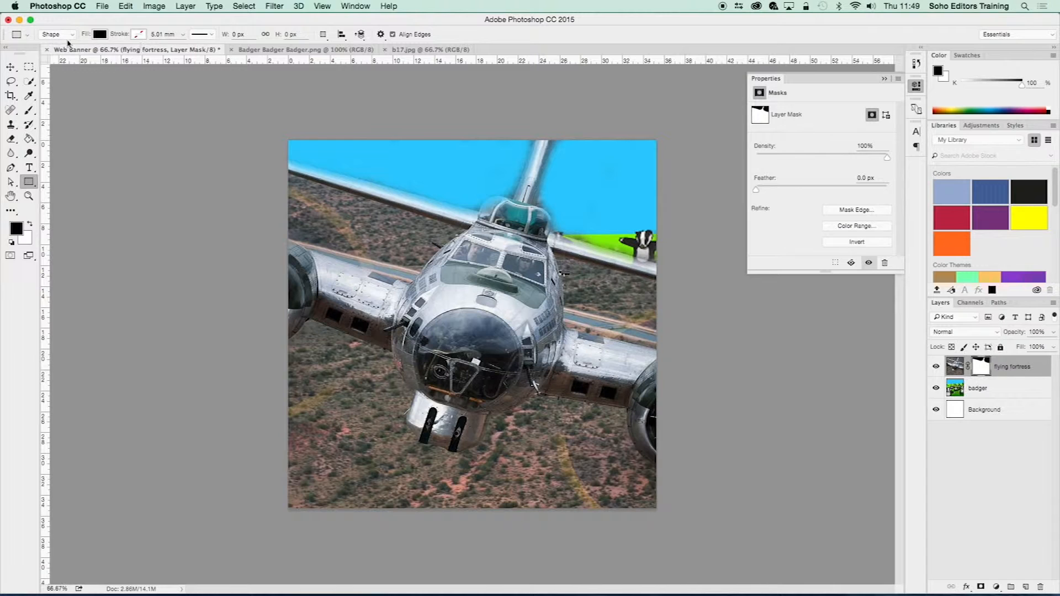
# Set the rectangle's fill color to magenta and leave its stroke at no color
pyautogui.click(100, 35)
pyautogui.click(97, 104)
pyautogui.click(118, 23)
pyautogui.click(143, 36)
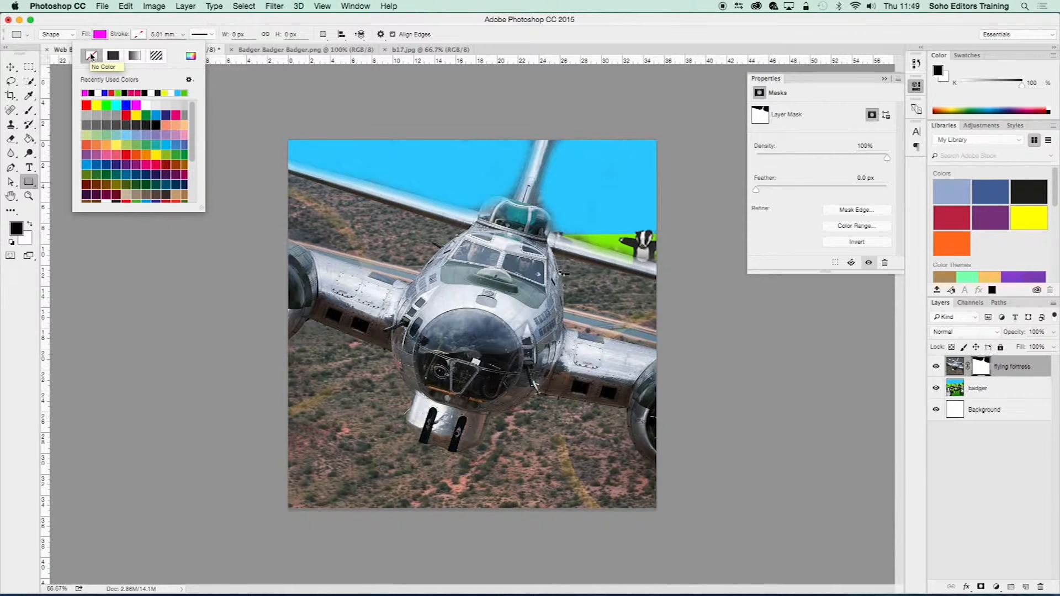
pyautogui.click(160, 16)
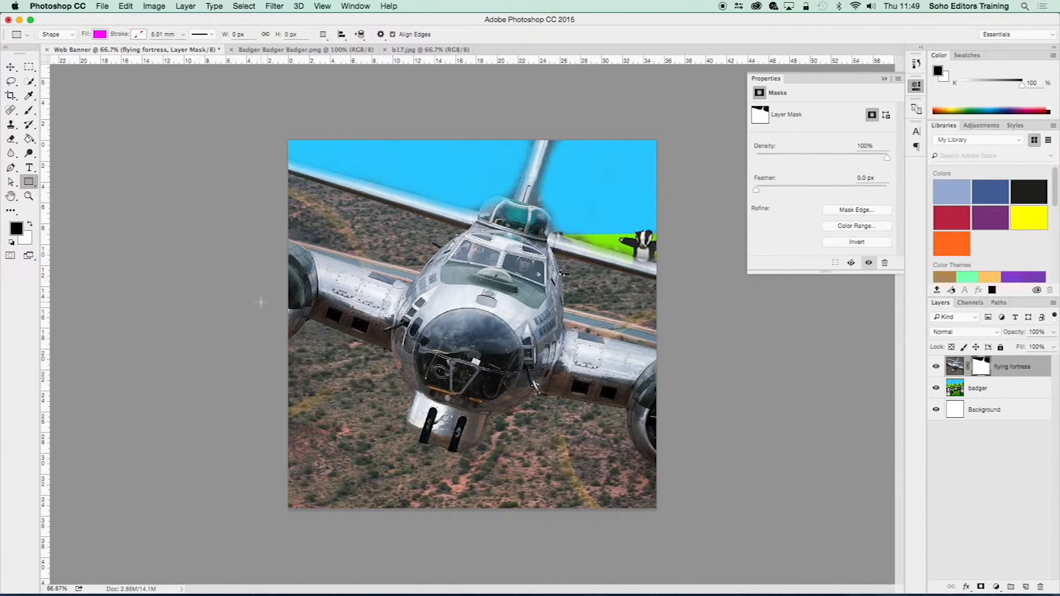
# Draw a magenta rectangle about 1314 by 253 px across the banner, then delete its layer
pyautogui.moveTo(259, 303); pyautogui.dragTo(742, 395)
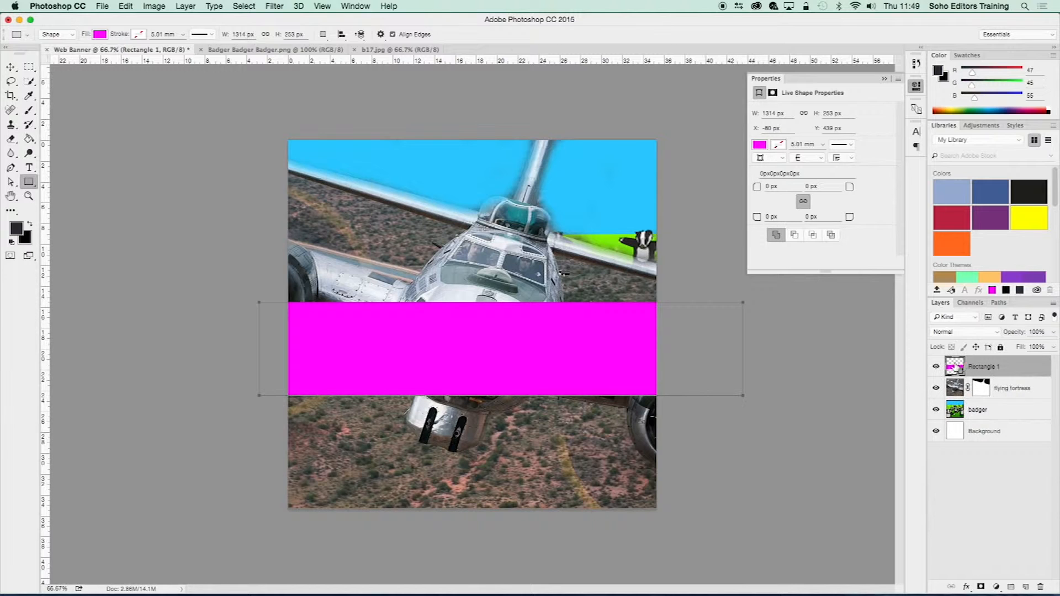
pyautogui.moveTo(958, 369); pyautogui.dragTo(1040, 587)
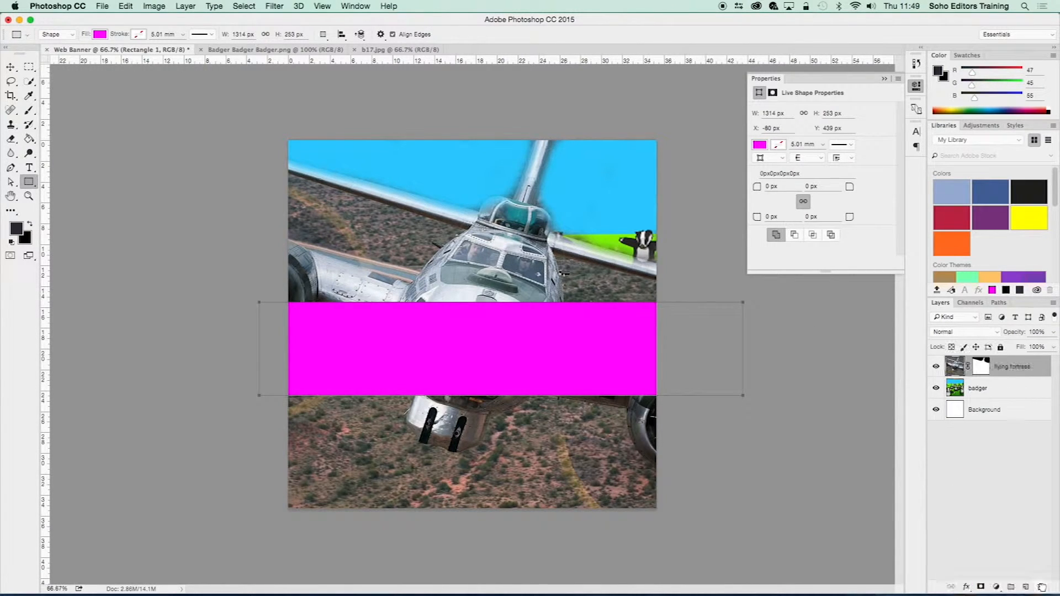
# Draw a magenta rectangle about 1295 by 359 px above the badger layer, then move its layer above flying fortress
pyautogui.click(973, 389)
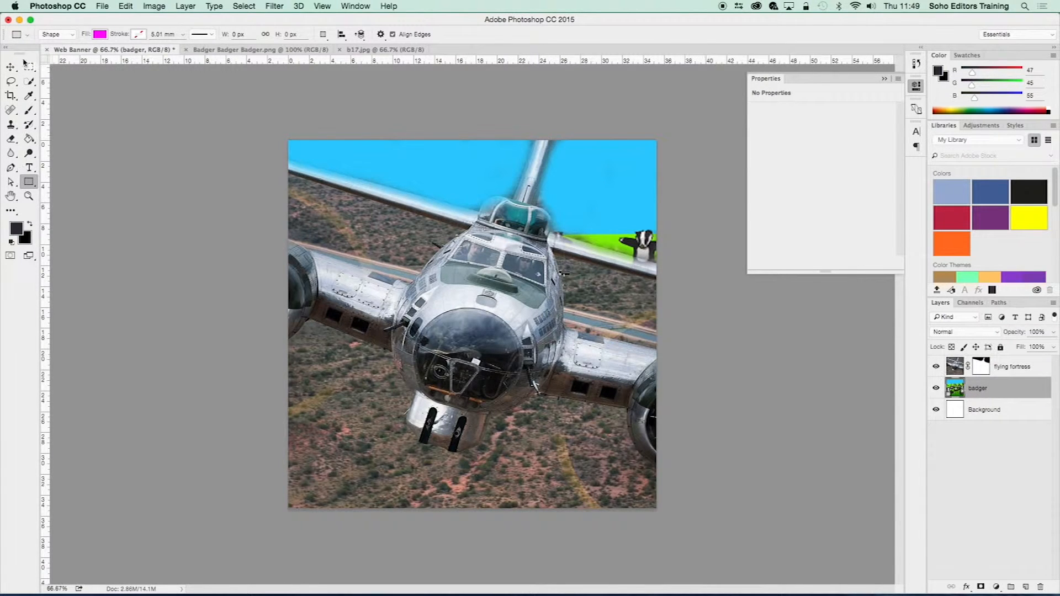
pyautogui.moveTo(235, 291); pyautogui.dragTo(713, 423)
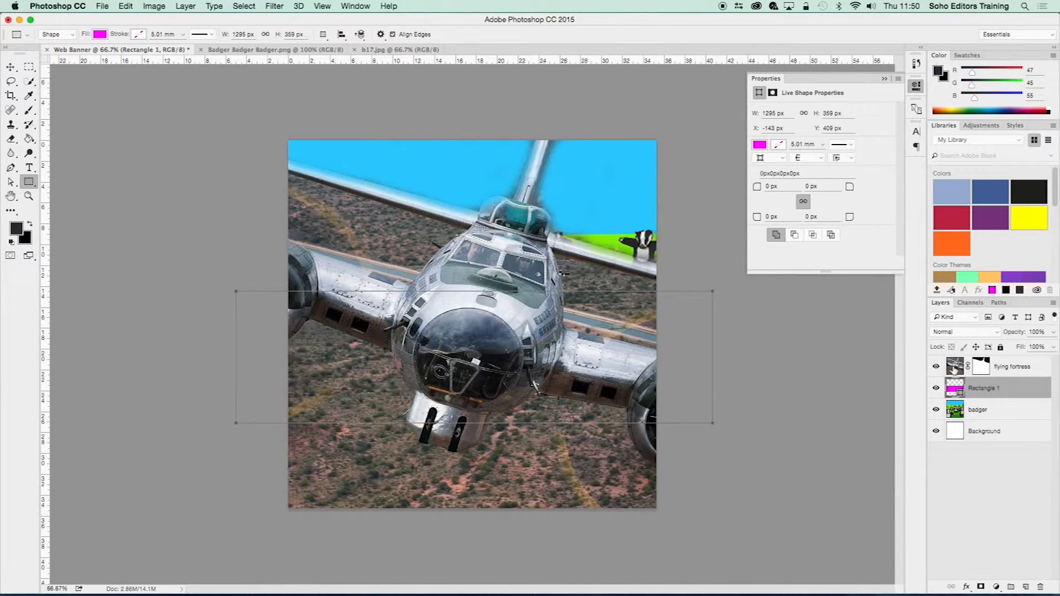
pyautogui.moveTo(951, 390); pyautogui.dragTo(955, 362)
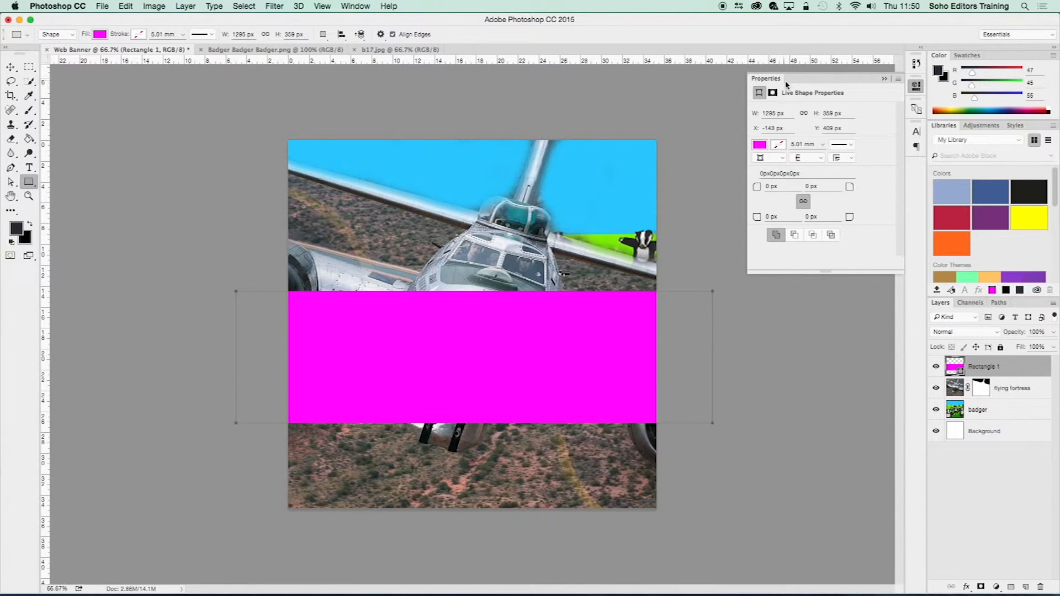
# Collapse and reopen the Properties panel, then undock it from the panel strip and close it
pyautogui.click(884, 79)
pyautogui.click(917, 87)
pyautogui.click(917, 87)
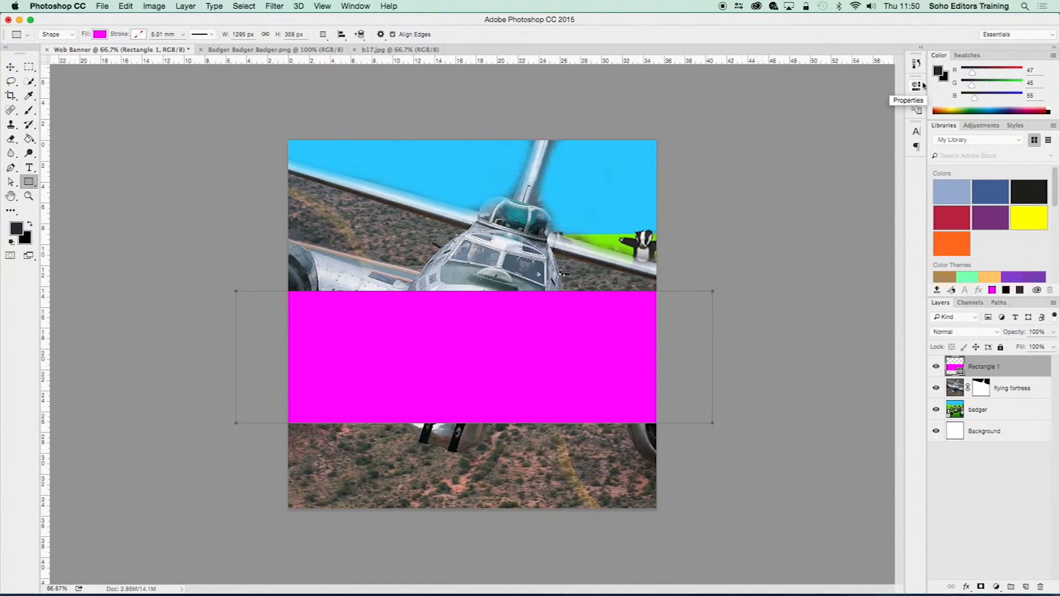
pyautogui.click(918, 90)
pyautogui.click(916, 87)
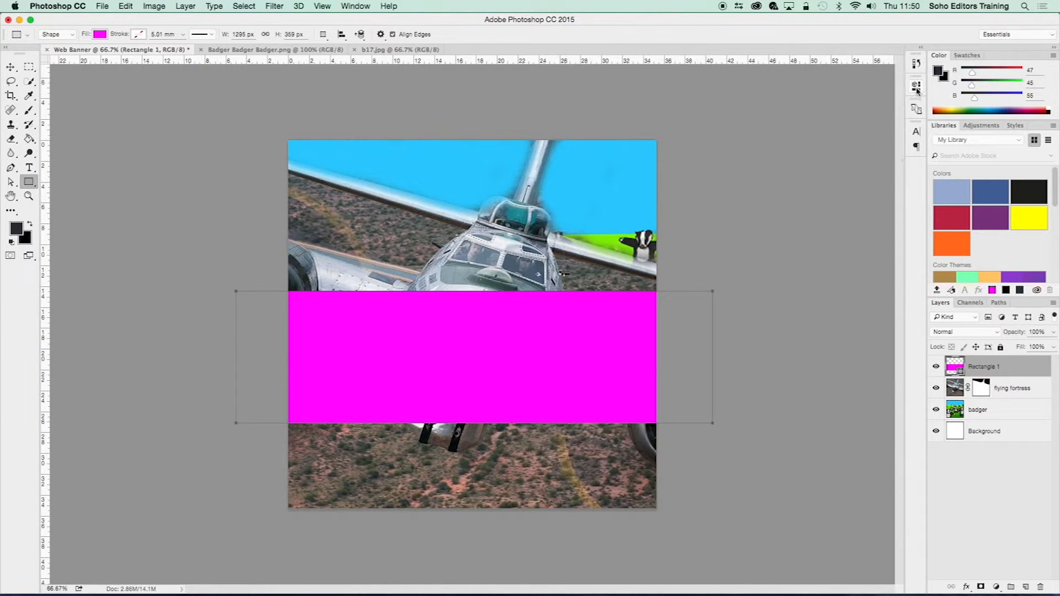
pyautogui.click(916, 87)
pyautogui.moveTo(765, 78); pyautogui.dragTo(662, 81)
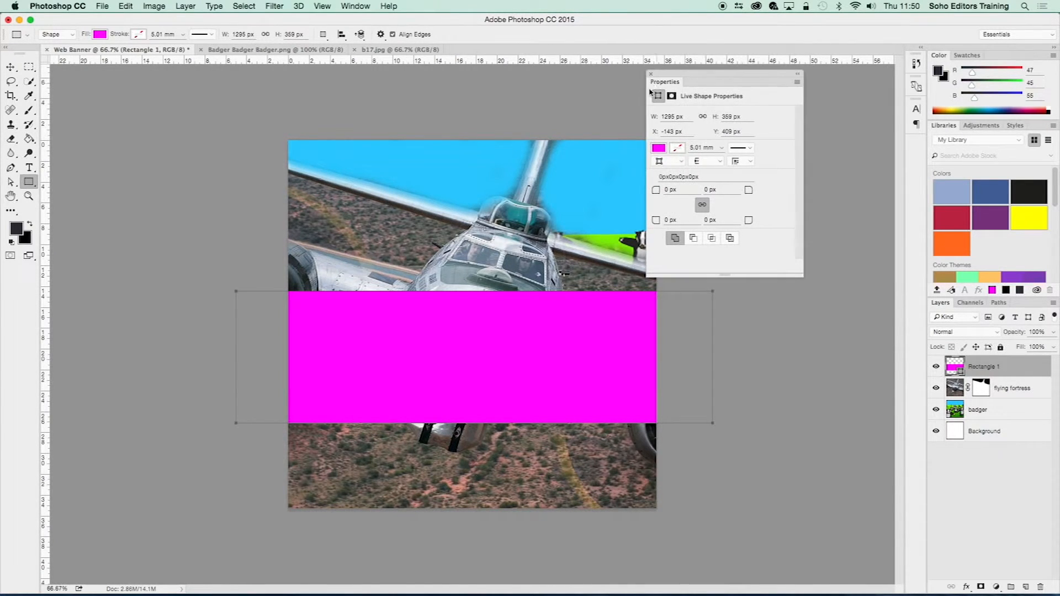
pyautogui.click(651, 74)
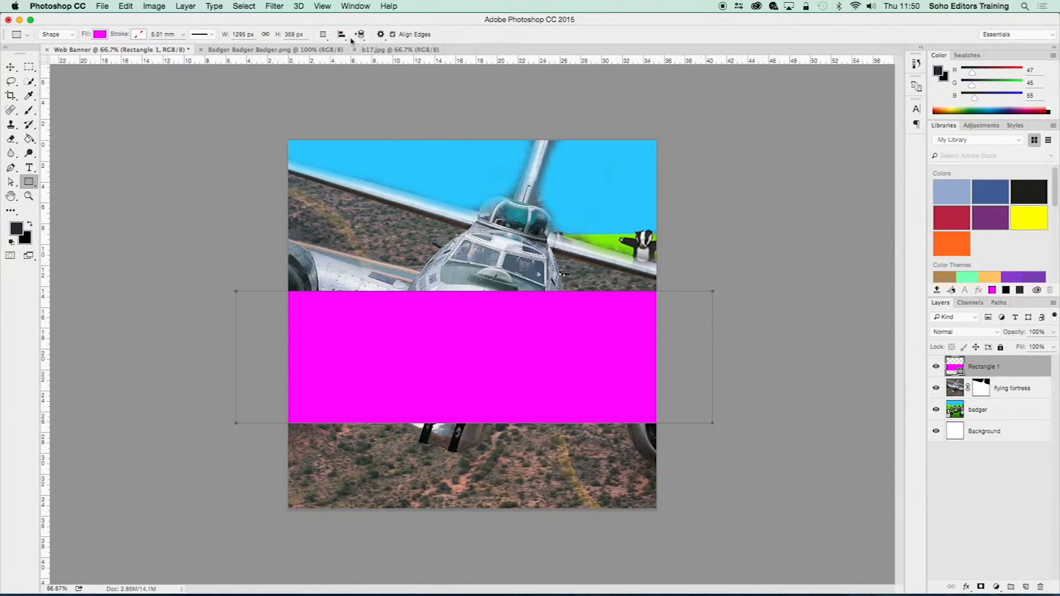
# Bring back the Properties panel, dock it in the collapsed panel strip and expand it
pyautogui.click(358, 6)
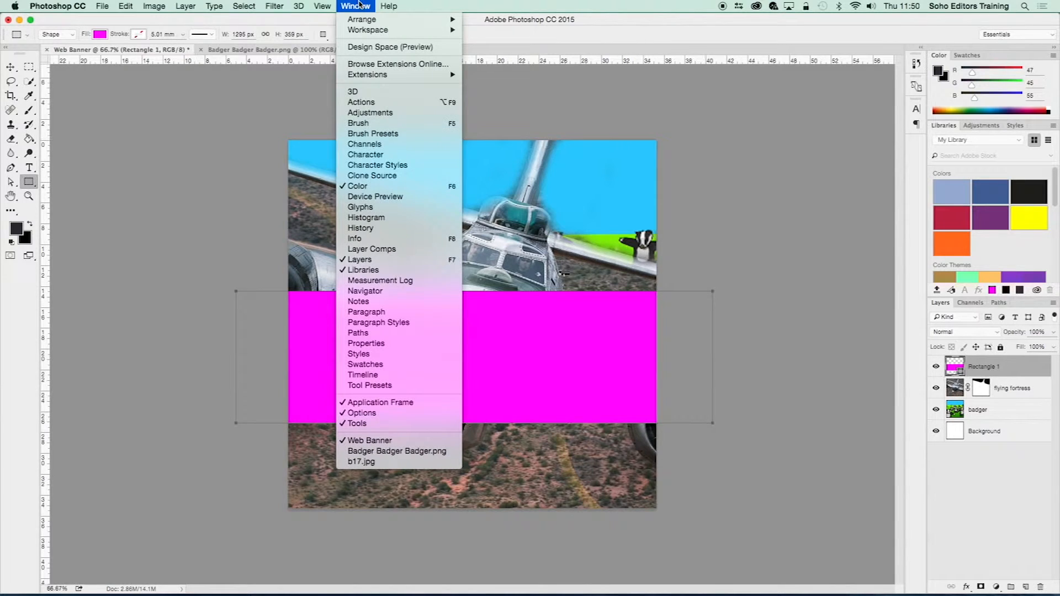
pyautogui.click(367, 343)
pyautogui.moveTo(668, 77); pyautogui.dragTo(917, 124)
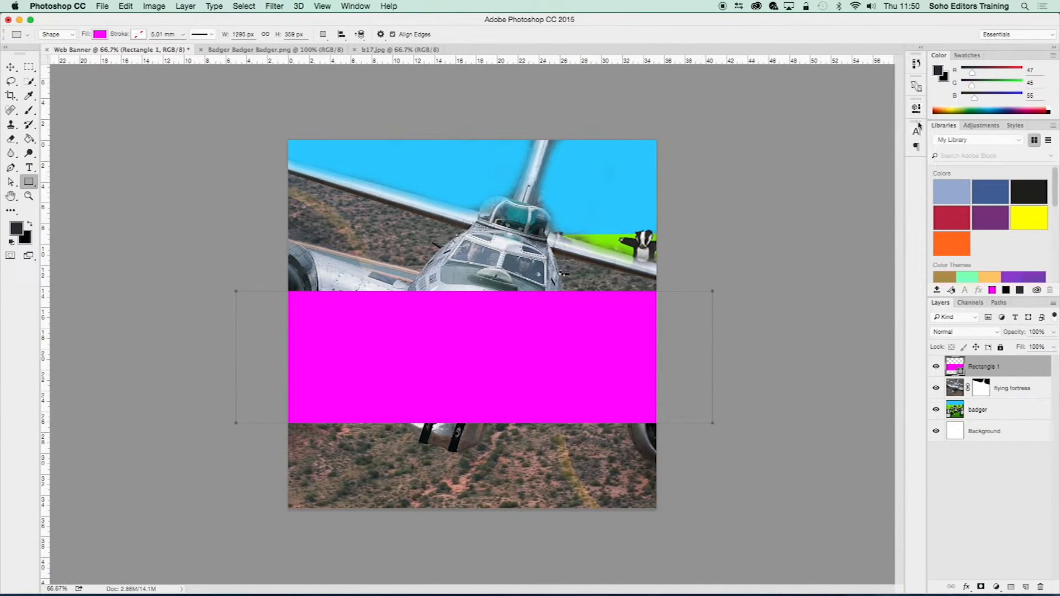
pyautogui.click(916, 109)
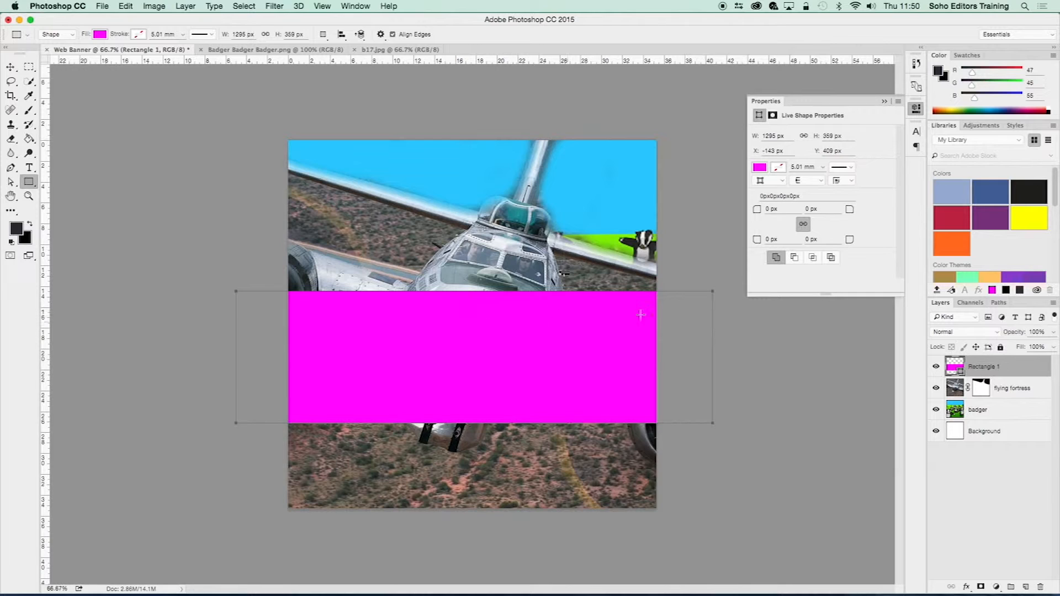
# Set the magenta rectangle's width to 444 px and its height to 200 px
pyautogui.doubleClick(771, 136)
pyautogui.write('444')
pyautogui.press('Return')
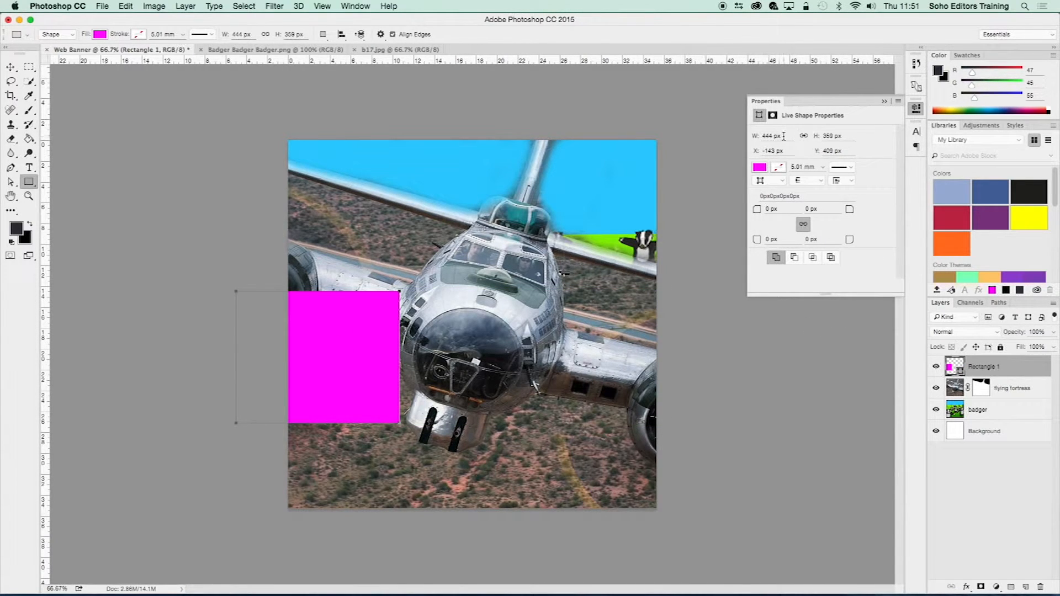
pyautogui.doubleClick(833, 135)
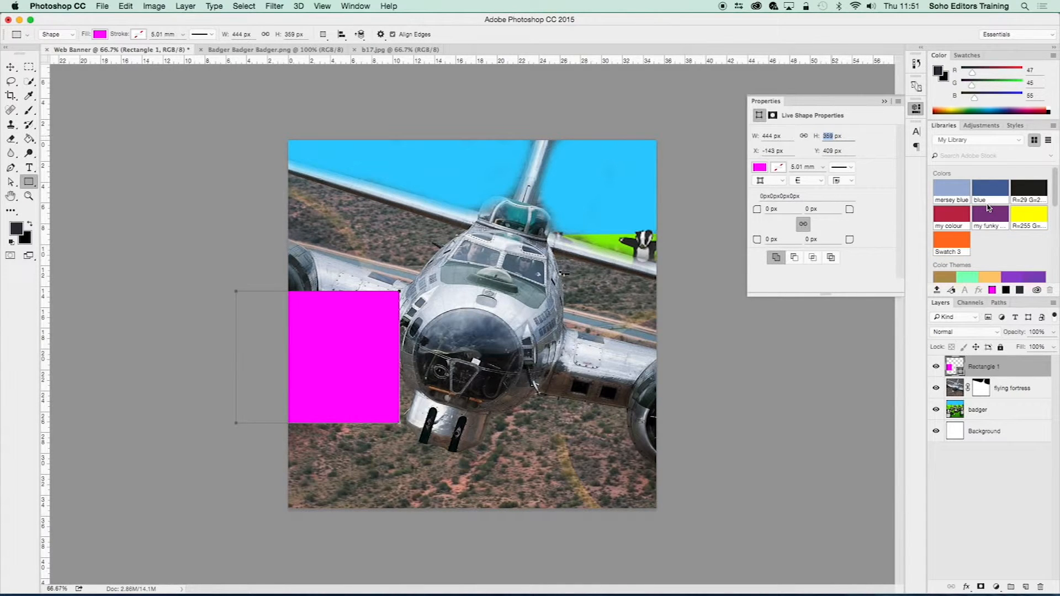
pyautogui.write('200')
pyautogui.press('Return')
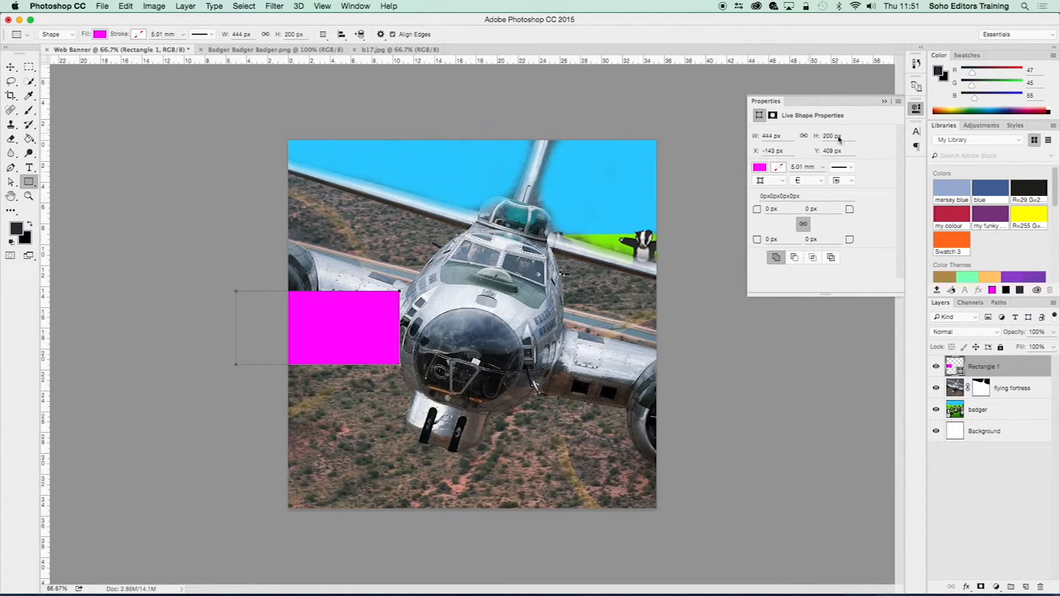
# Link the rectangle's width and height and set its width to 222 px
pyautogui.click(804, 136)
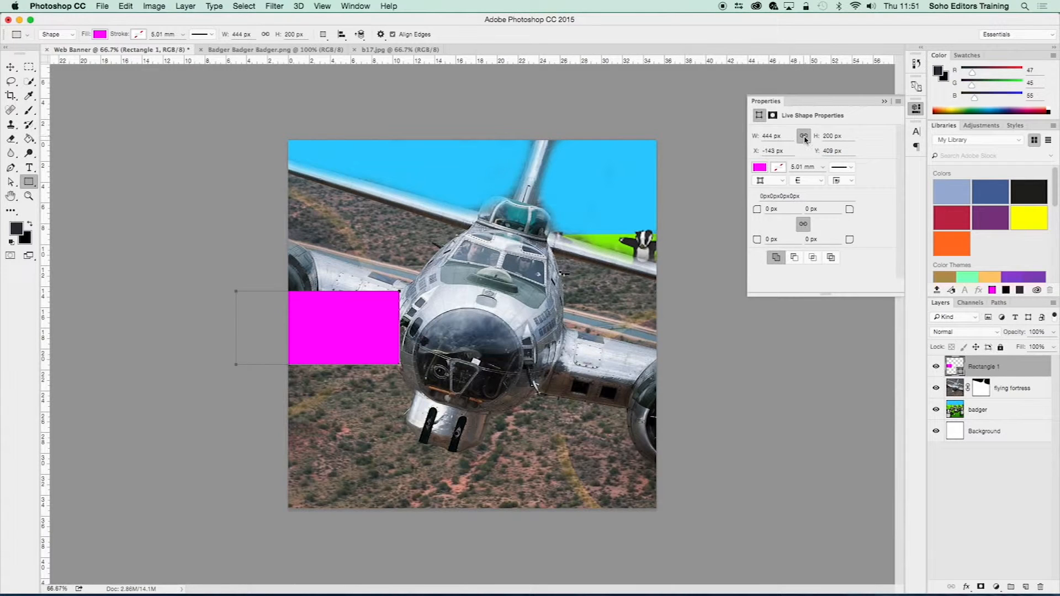
pyautogui.click(770, 136)
pyautogui.write('222')
pyautogui.press('Return')
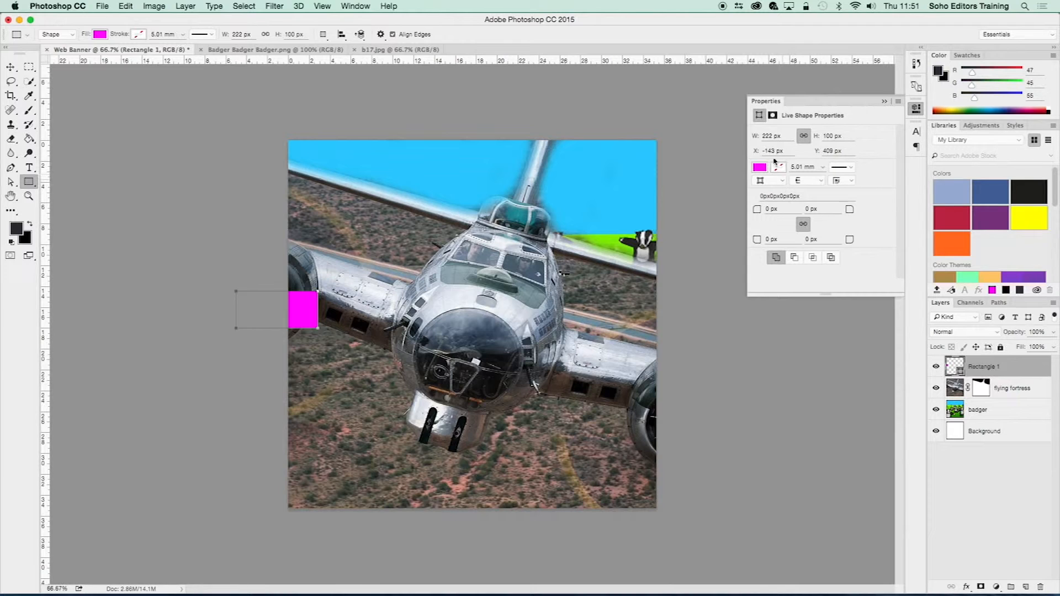
# Increase the rectangle's width to 266 px with the proportions linked
pyautogui.click(767, 135)
pyautogui.press('Up')
pyautogui.press('Up')
pyautogui.press('Up')
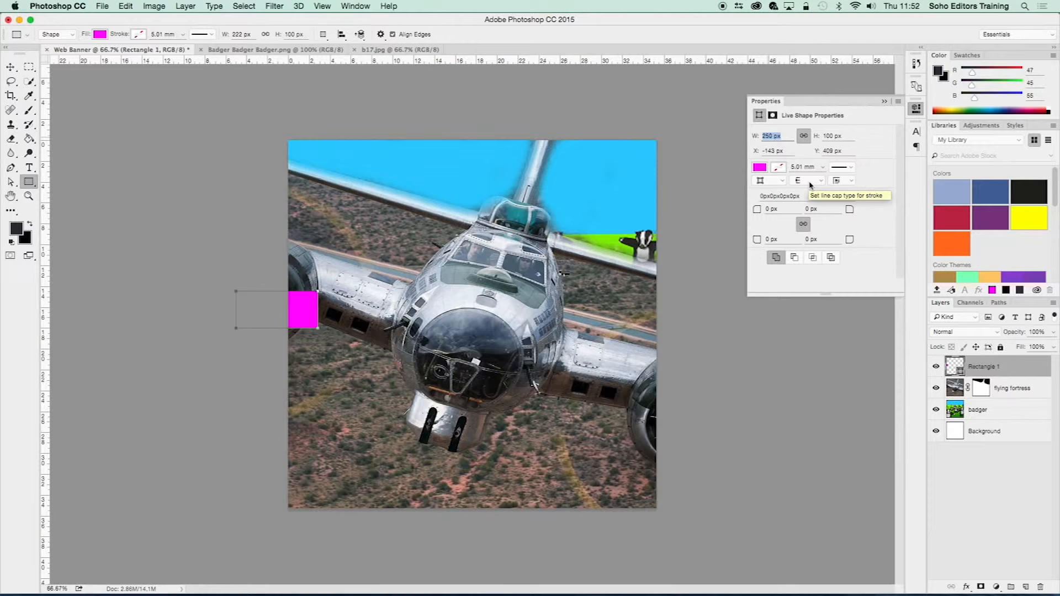
pyautogui.press('Up')
pyautogui.doubleClick(770, 137)
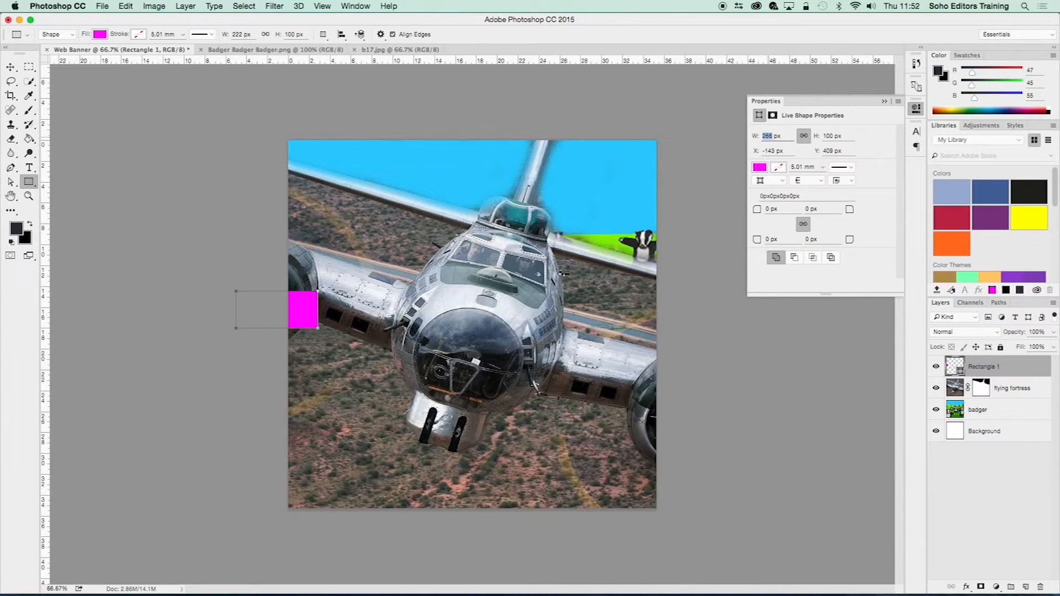
# Position the rectangle at X 10 px and Y 25 px
pyautogui.click(769, 150)
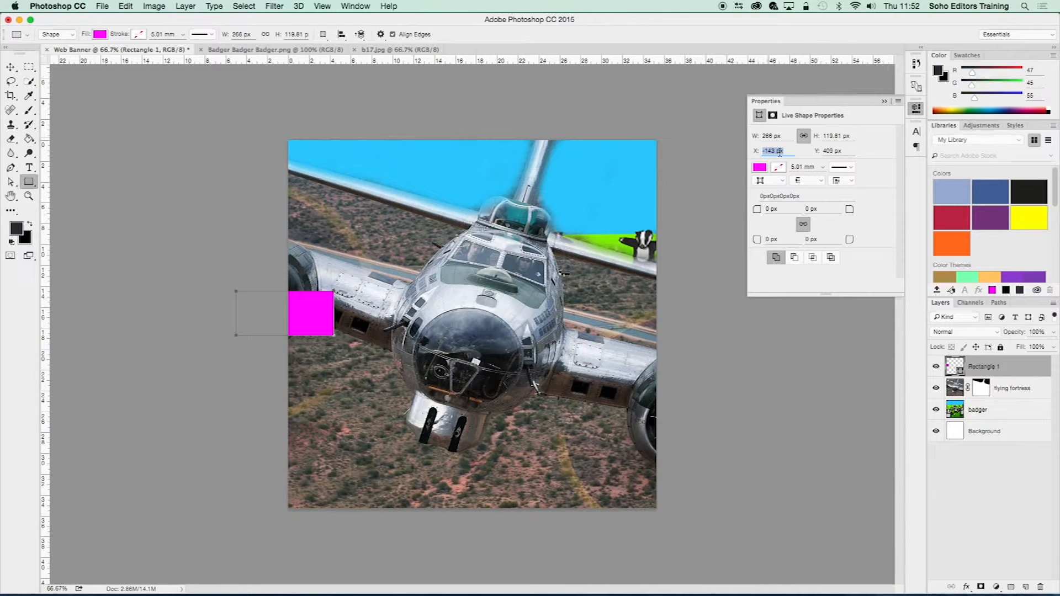
pyautogui.write('1')
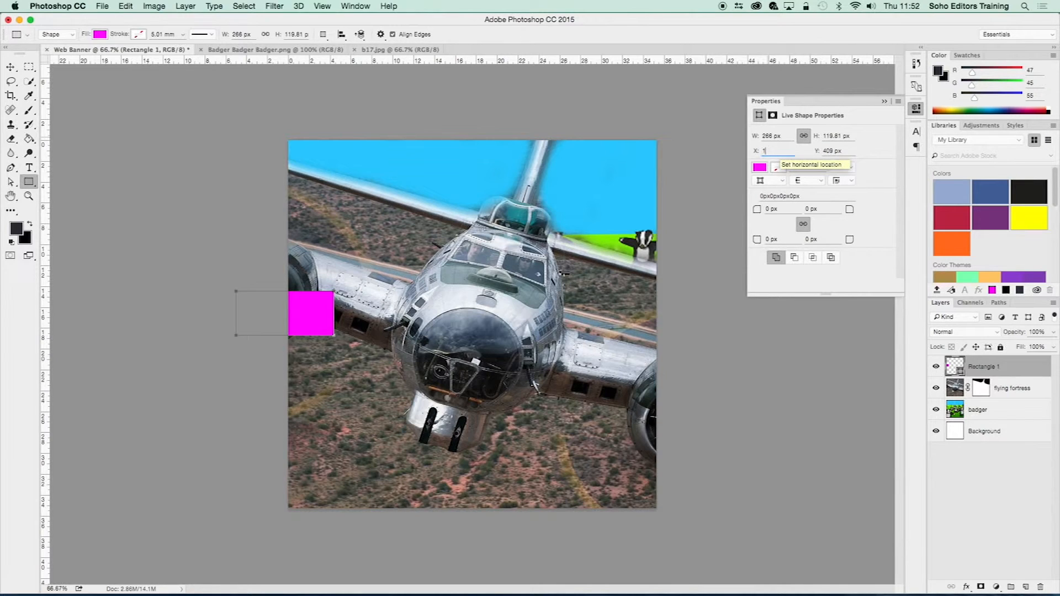
pyautogui.write('0px')
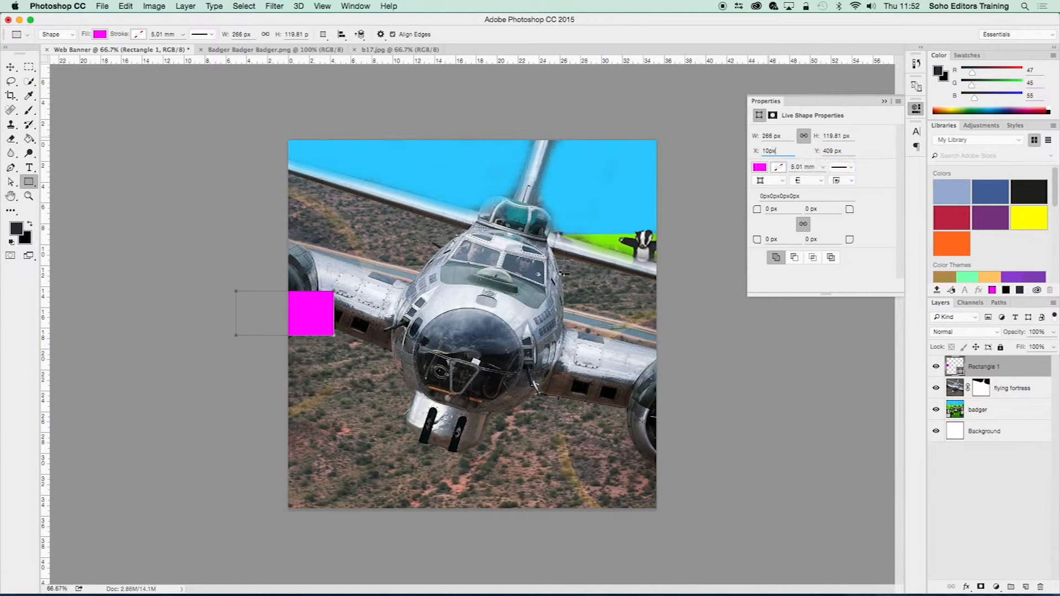
pyautogui.press('Return')
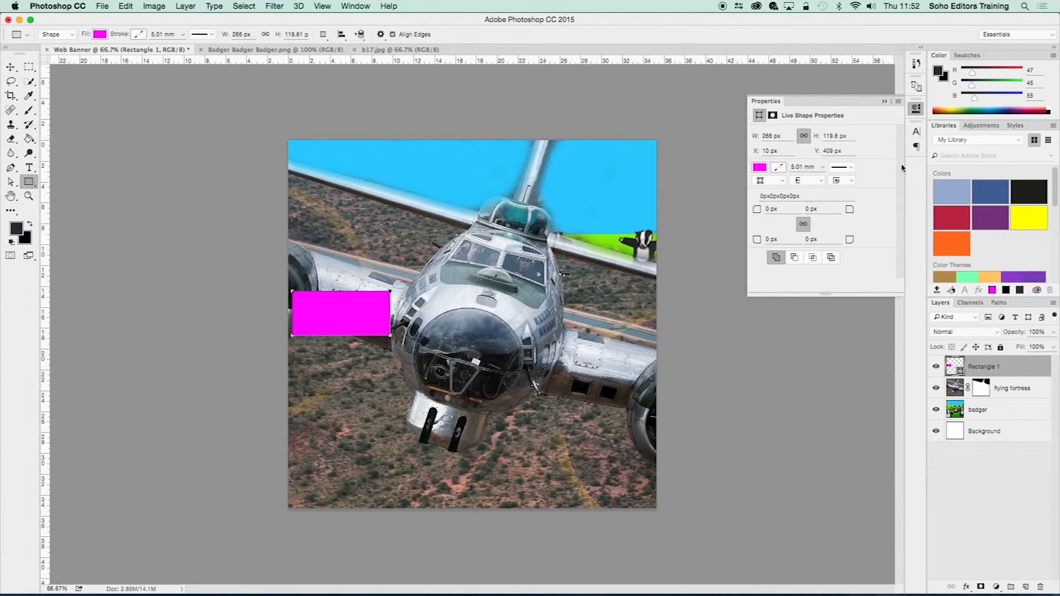
pyautogui.click(830, 150)
pyautogui.write('25')
pyautogui.press('Return')
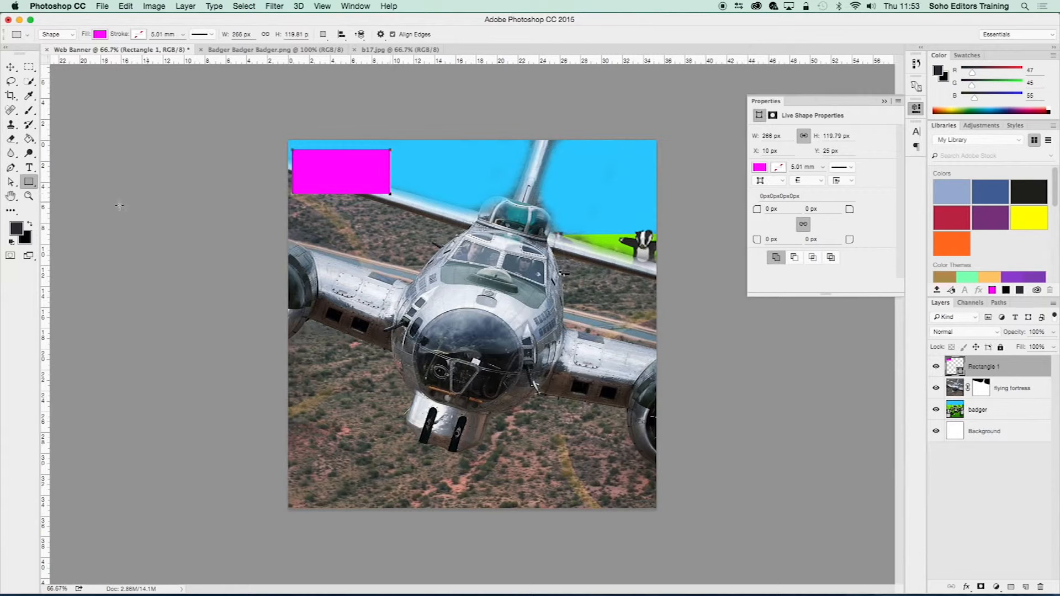
# Use the Path Selection tool to move the rectangle beside the plane's tail and back to about X 32, Y 30 px
pyautogui.click(10, 181)
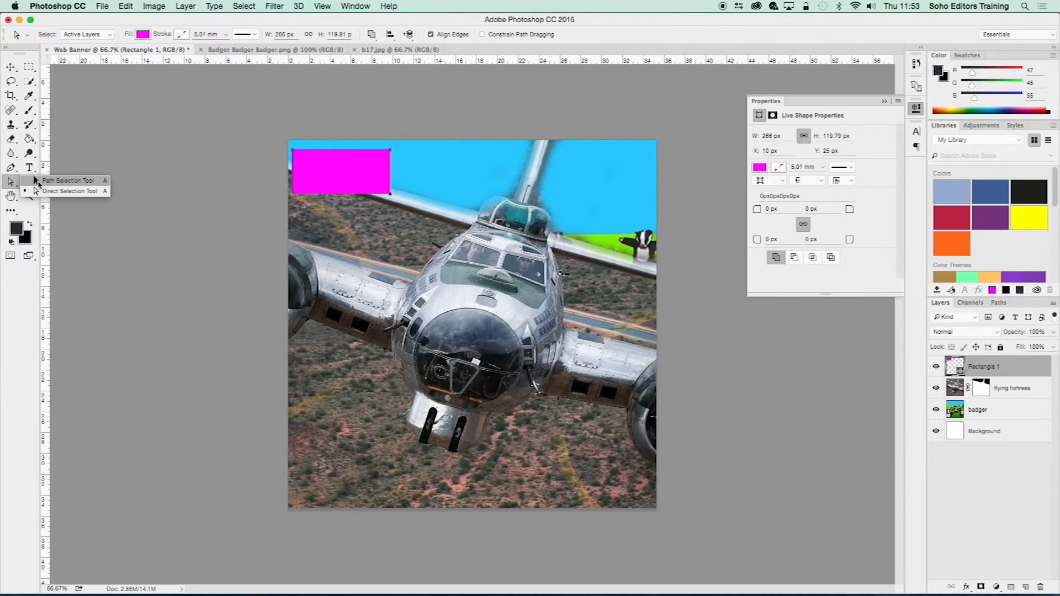
pyautogui.click(55, 181)
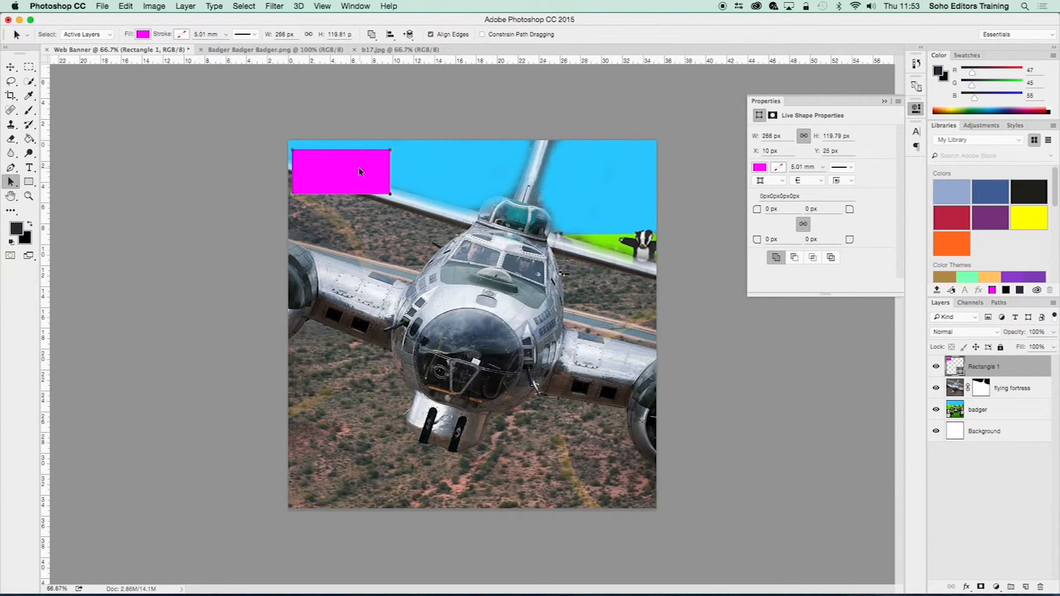
pyautogui.moveTo(346, 170); pyautogui.dragTo(478, 183)
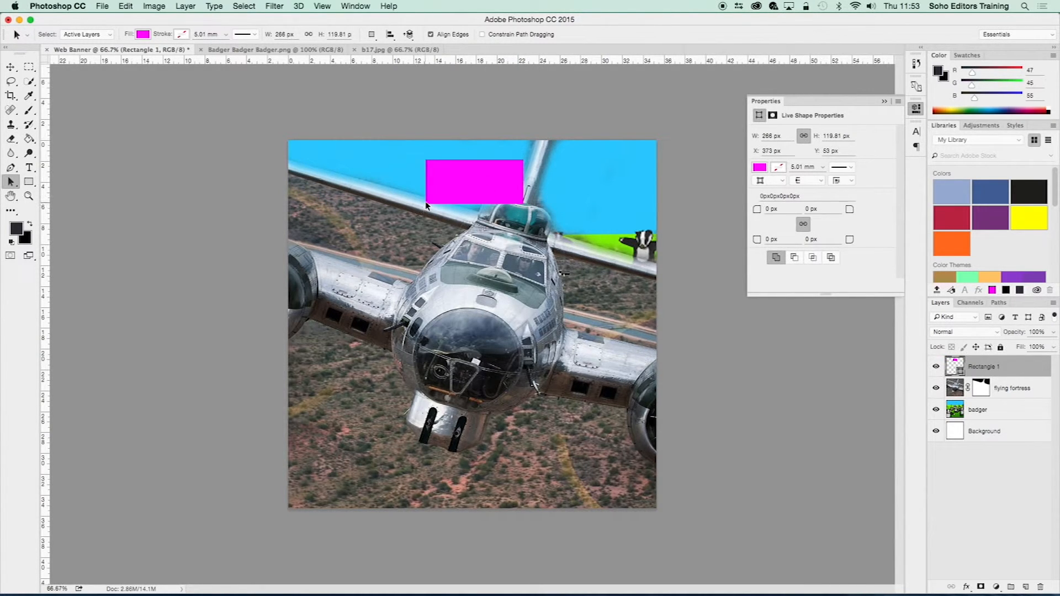
pyautogui.click(578, 183)
pyautogui.moveTo(488, 188); pyautogui.dragTo(348, 186)
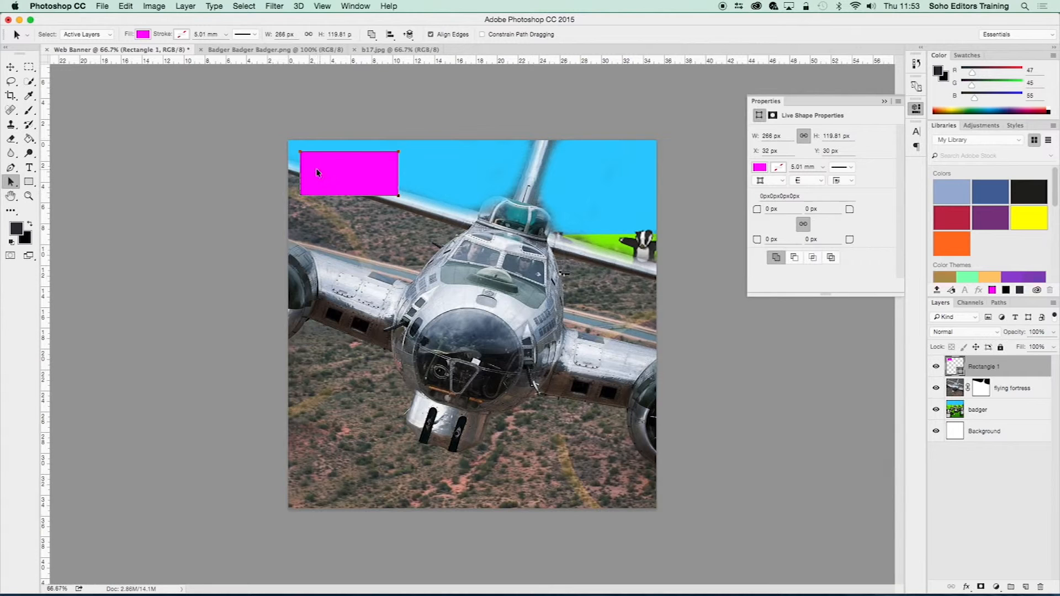
# Round all four corners of the rectangle with a 22 px radius
pyautogui.click(769, 210)
pyautogui.write('22')
pyautogui.press('Return')
# Unlink the corner radii and set the rectangle's top-right and bottom-left corners to 0 px
pyautogui.click(804, 225)
pyautogui.doubleClick(810, 209)
pyautogui.write('0')
pyautogui.press('Return')
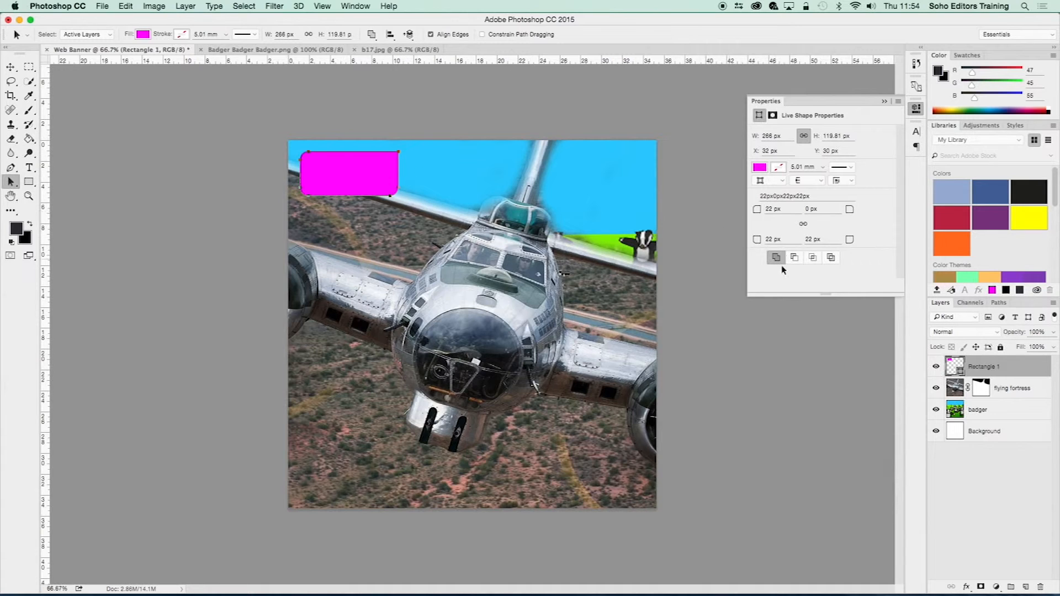
pyautogui.doubleClick(769, 239)
pyautogui.write('0')
pyautogui.press('Return')
# Move the rectangle to about X 281, Y 60 px and give it a bright green stroke
pyautogui.moveTo(343, 171); pyautogui.dragTo(435, 183)
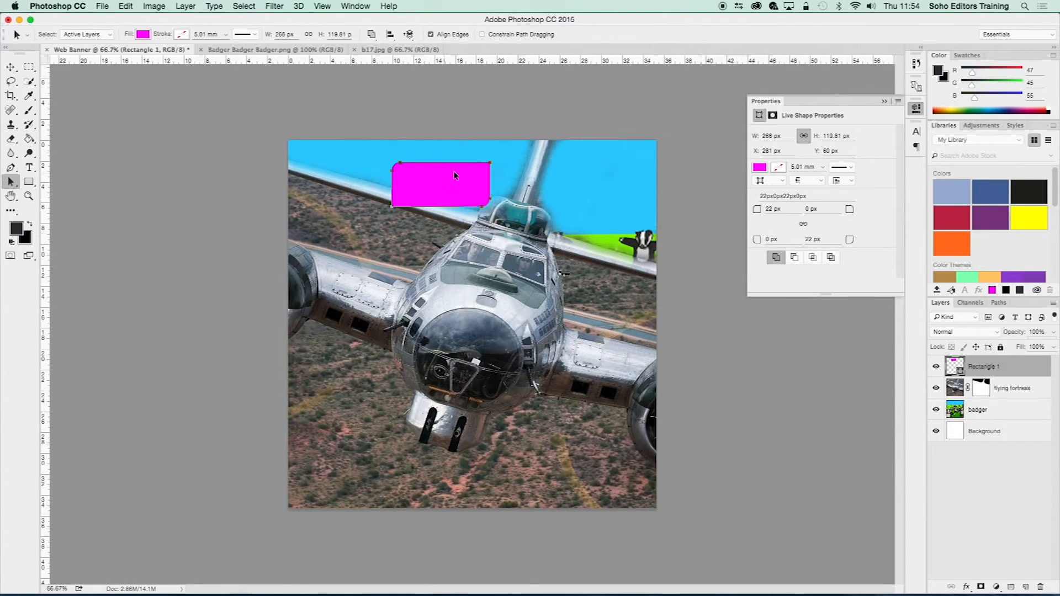
pyautogui.click(779, 168)
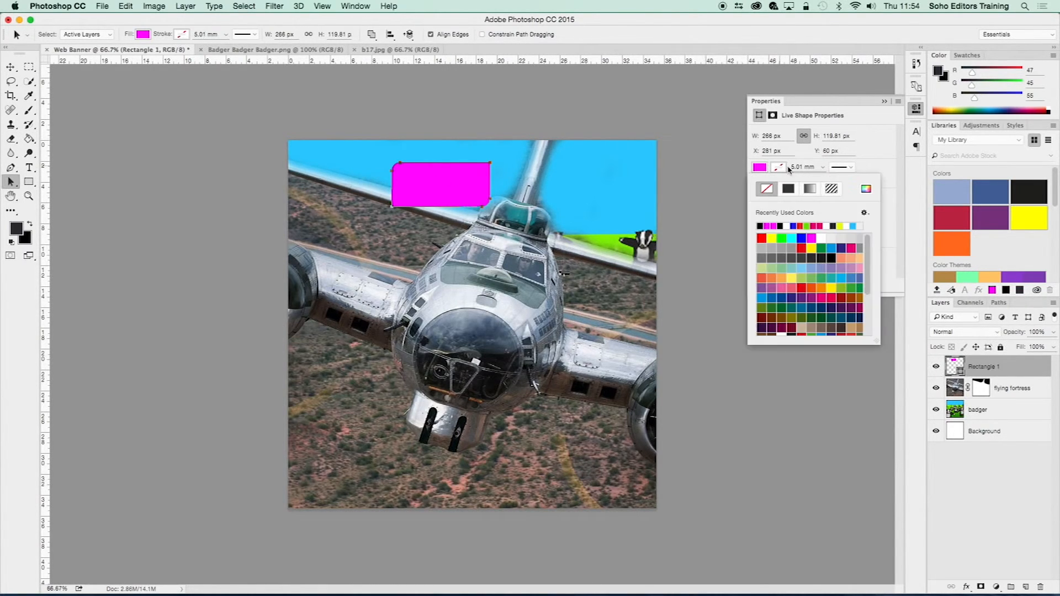
pyautogui.click(782, 238)
pyautogui.click(887, 153)
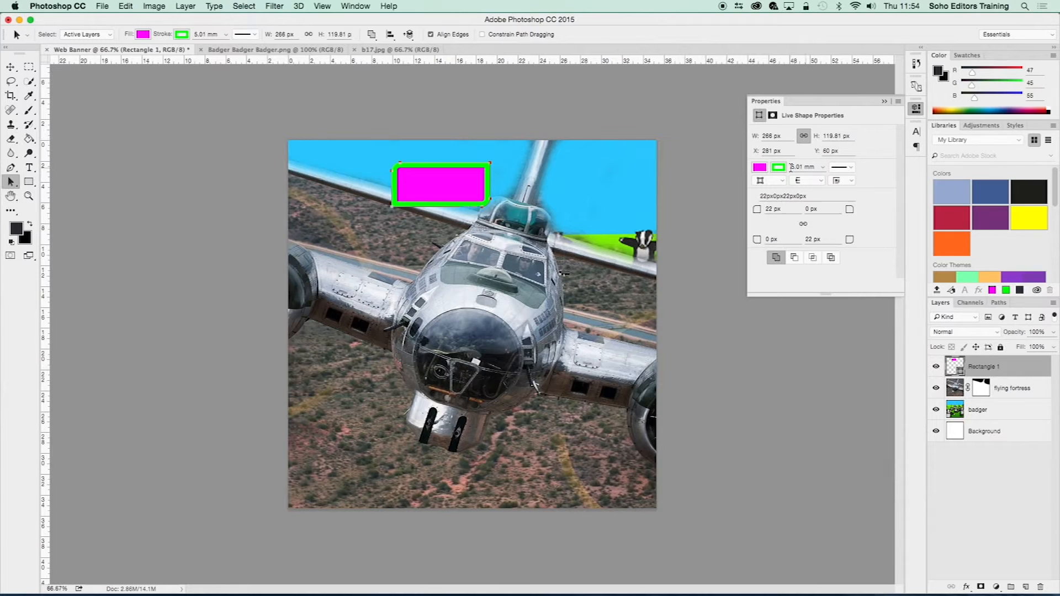
# Set the rectangle's stroke width to about 6.09 mm and change the stroke to the dashed line style
pyautogui.click(823, 168)
pyautogui.moveTo(822, 184)
pyautogui.mouseDown()
pyautogui.moveTo(834, 184)
pyautogui.moveTo(790, 167)
pyautogui.mouseUp()
pyautogui.click(797, 167)
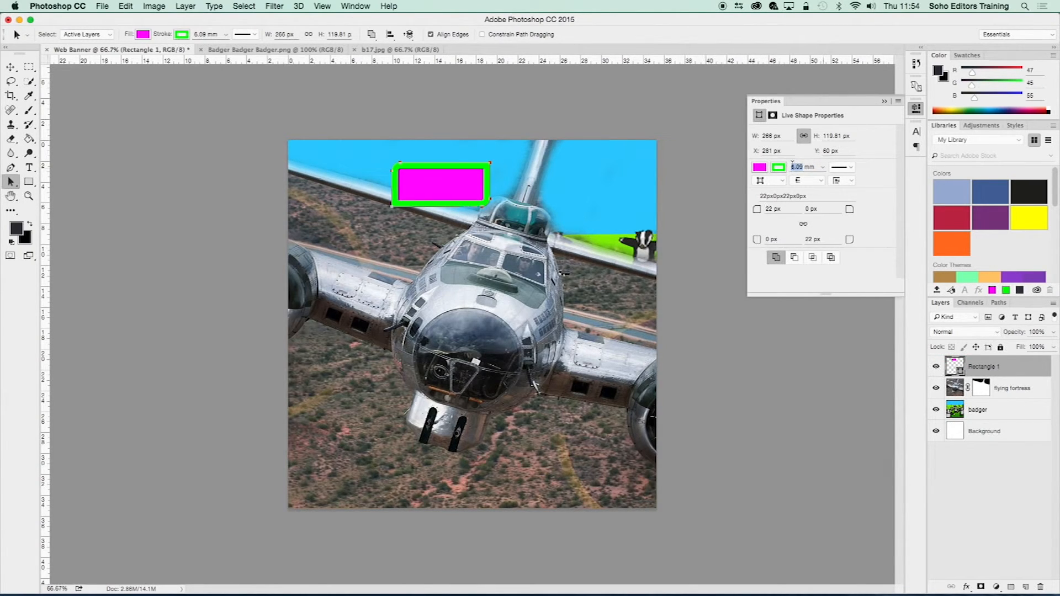
pyautogui.click(850, 167)
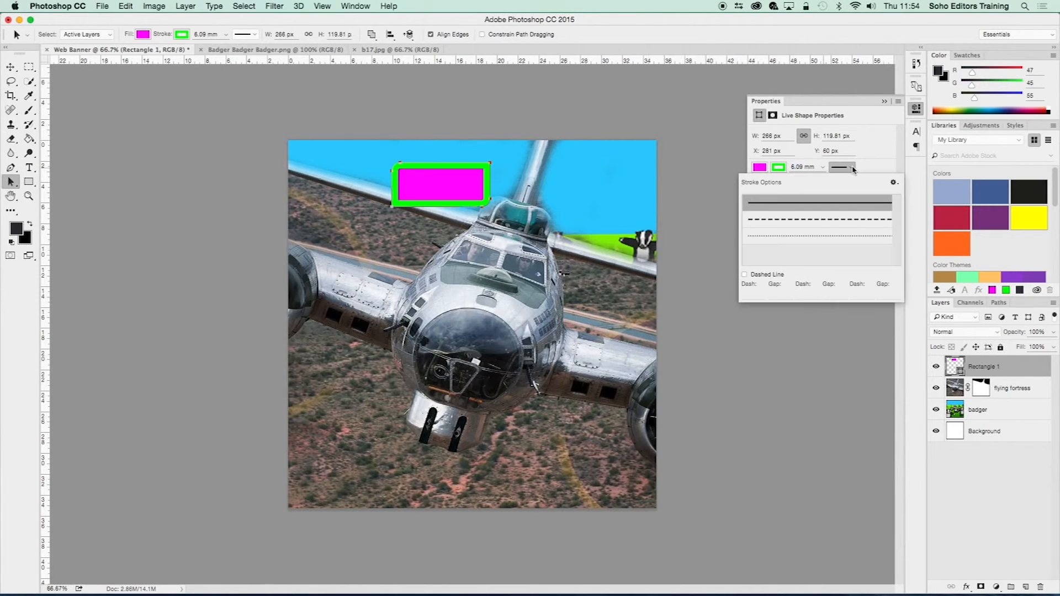
pyautogui.click(838, 219)
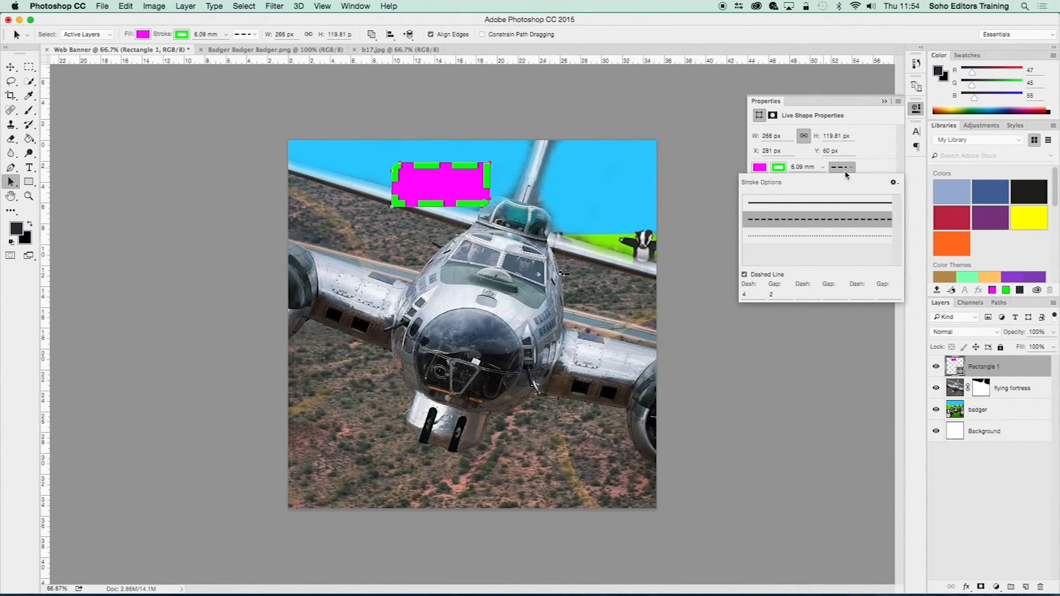
# Change the rectangle's stroke from dashed to the solid line style and close the stroke options
pyautogui.click(832, 204)
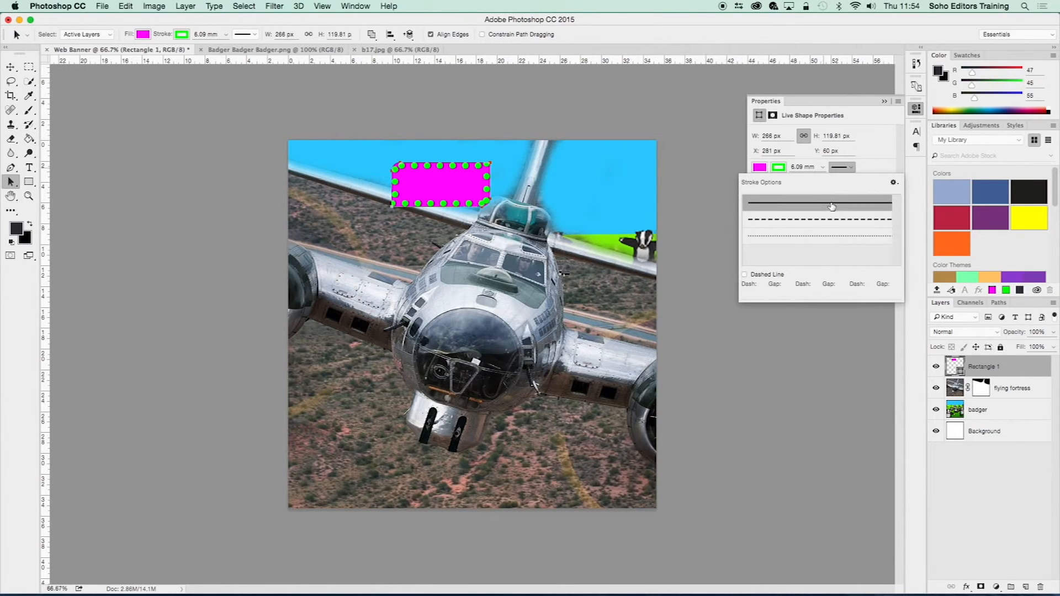
pyautogui.click(872, 138)
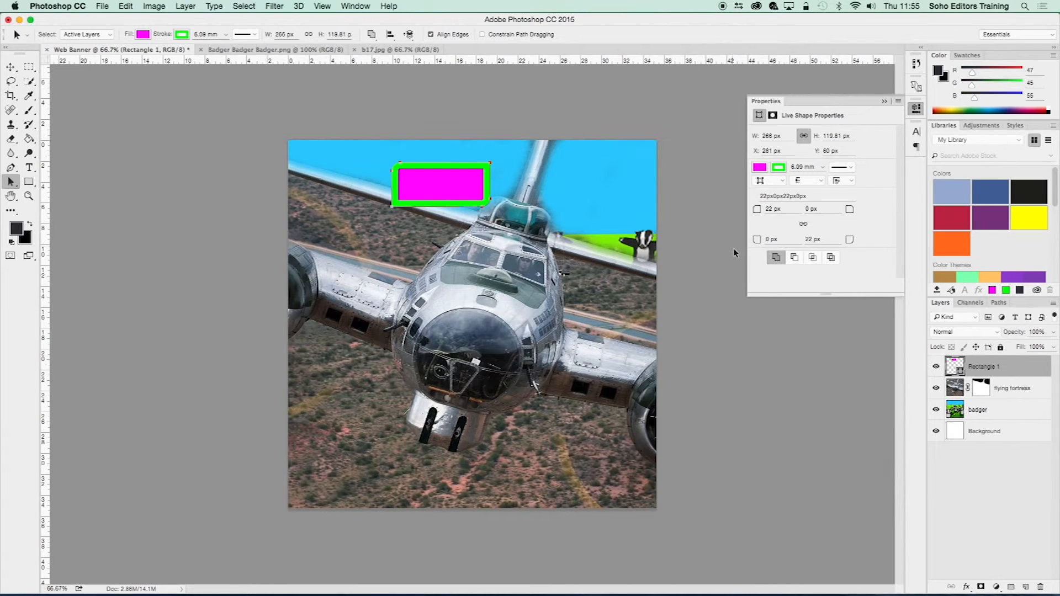
# Pull the rectangle's upper-right corner point outward with the Direct Selection tool, agreeing to turn the live shape into a regular path
pyautogui.click(16, 182)
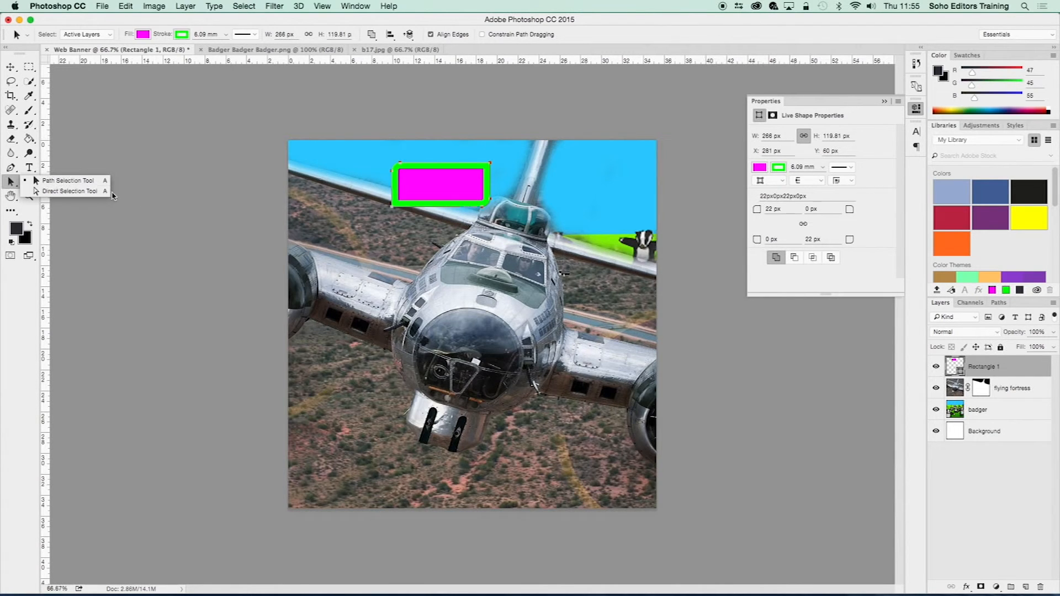
pyautogui.click(76, 198)
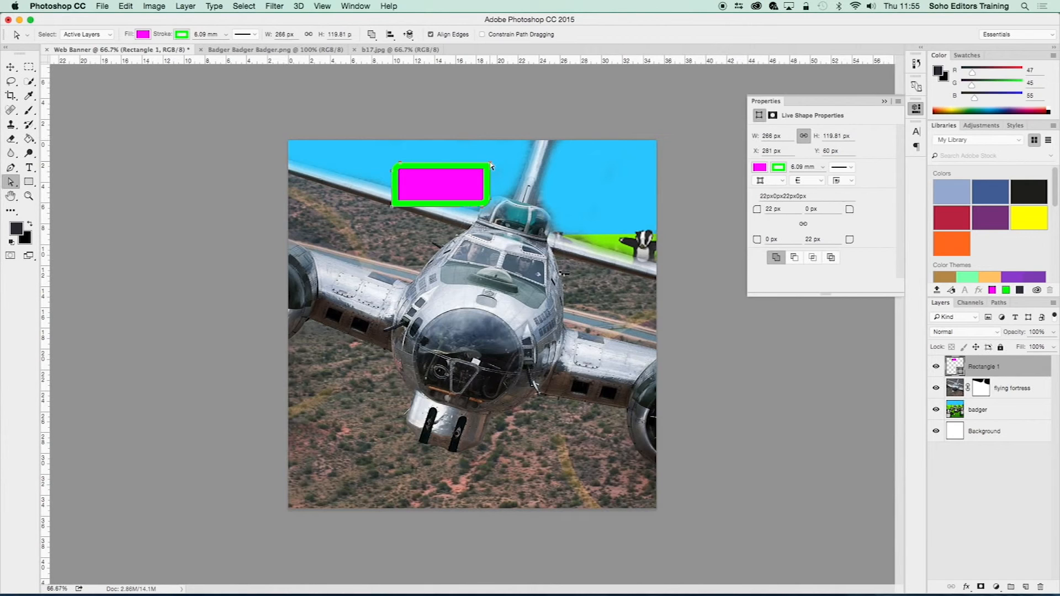
pyautogui.moveTo(491, 166); pyautogui.dragTo(511, 155)
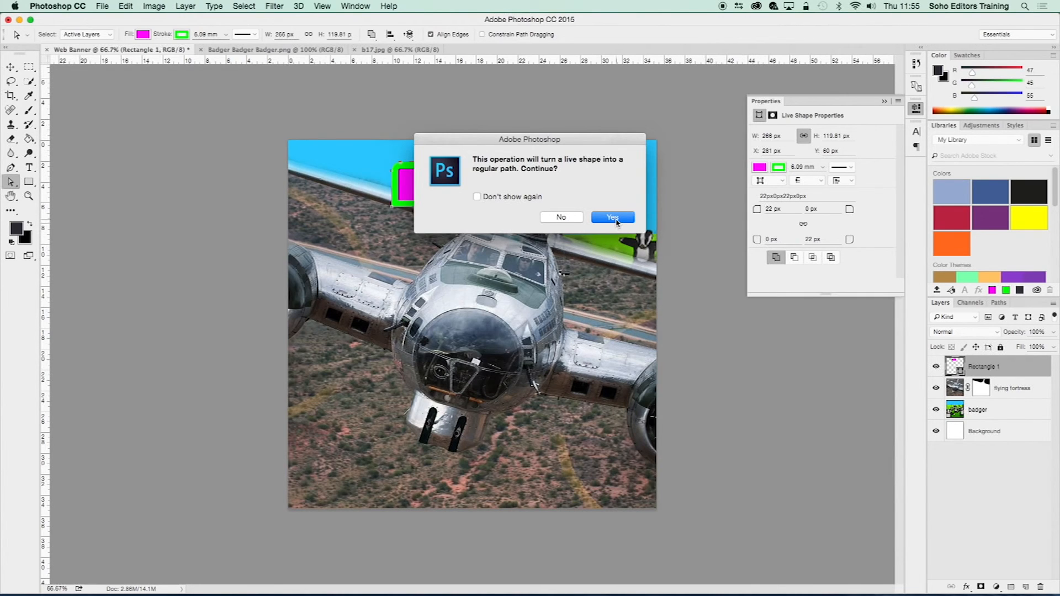
pyautogui.click(617, 220)
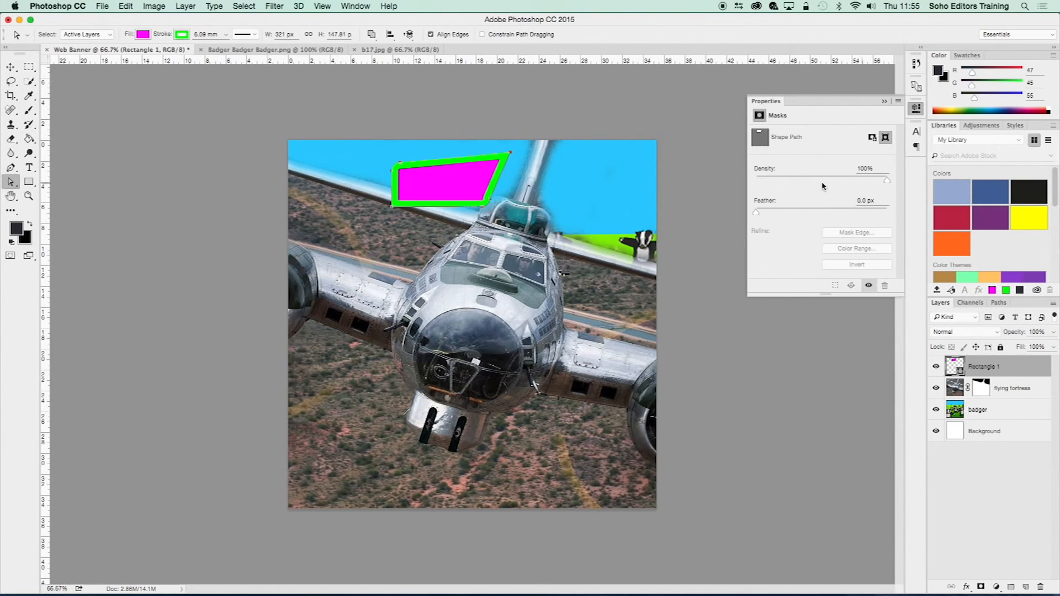
# Try the shape path's feather and density adjustments, and add a layer mask to the Rectangle 1 layer
pyautogui.moveTo(756, 215)
pyautogui.mouseDown()
pyautogui.moveTo(796, 217)
pyautogui.moveTo(757, 215)
pyautogui.mouseUp()
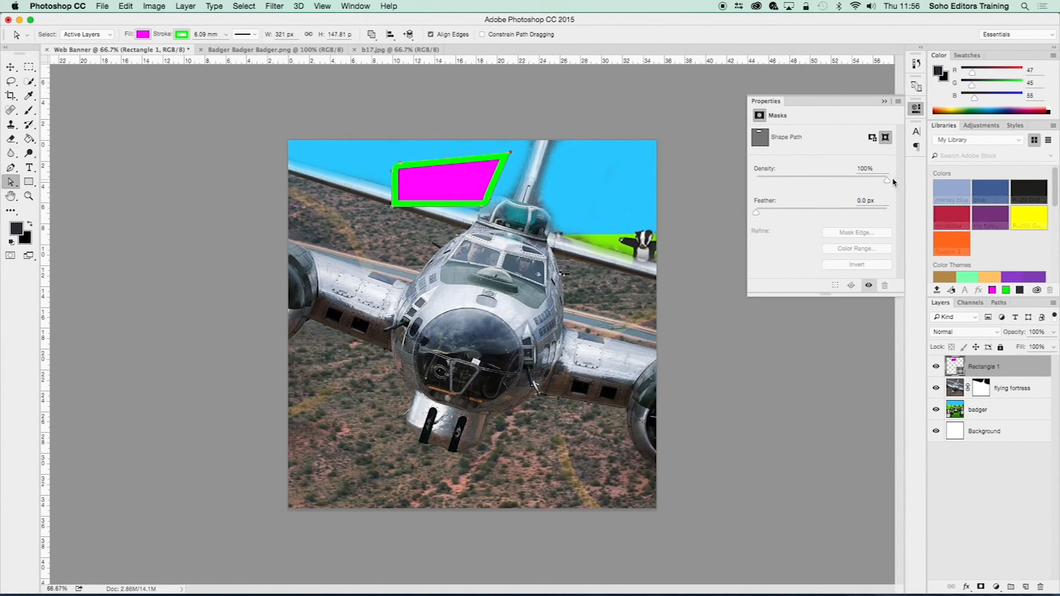
pyautogui.moveTo(887, 181); pyautogui.dragTo(917, 182)
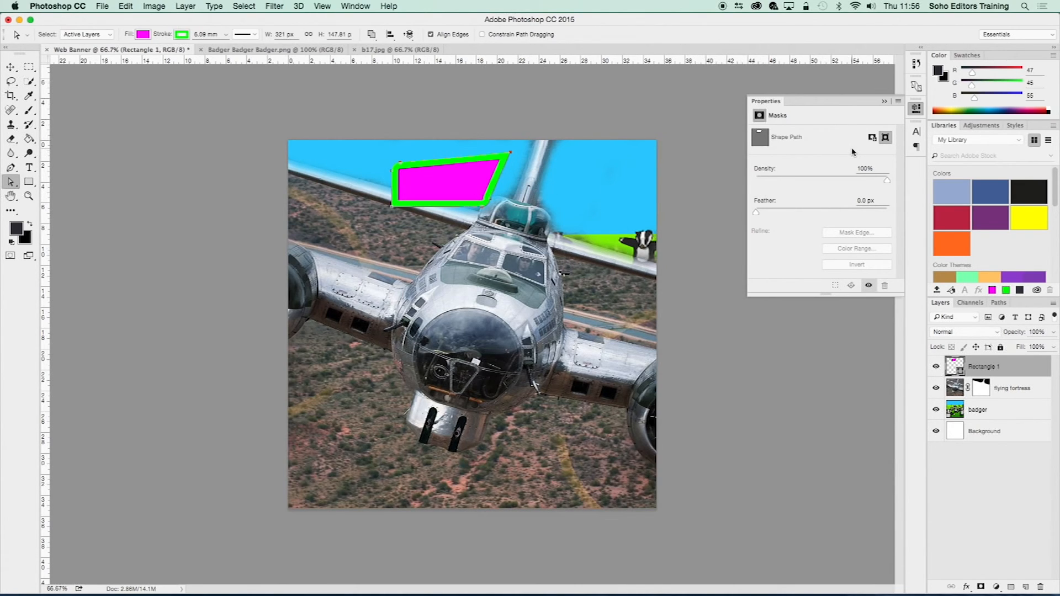
pyautogui.click(873, 138)
pyautogui.click(885, 137)
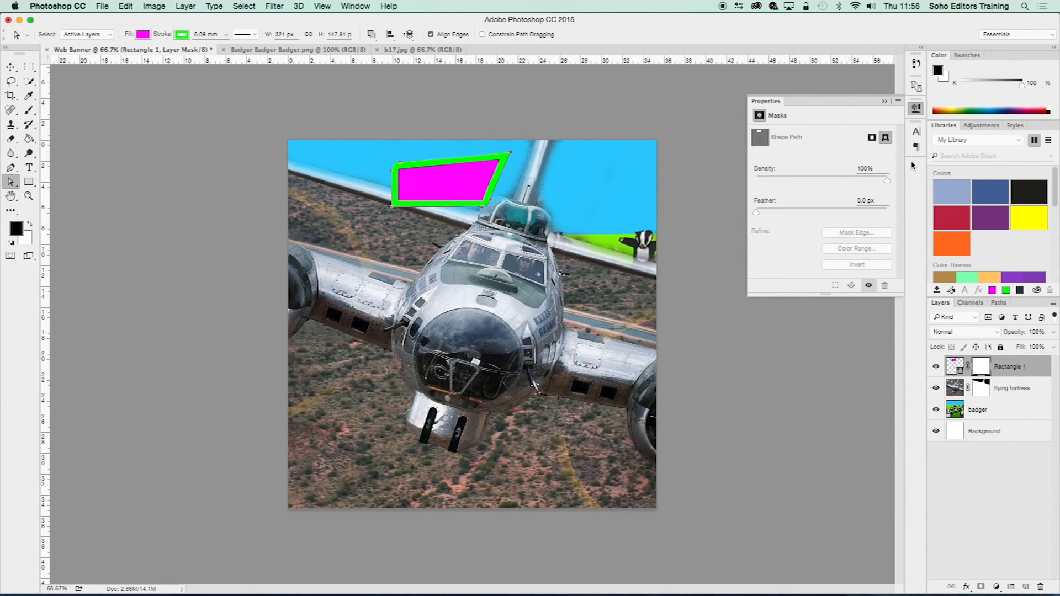
# Step backward through the history to undo the added layer mask and the corner distortion, restoring the live rectangle
pyautogui.click(126, 6)
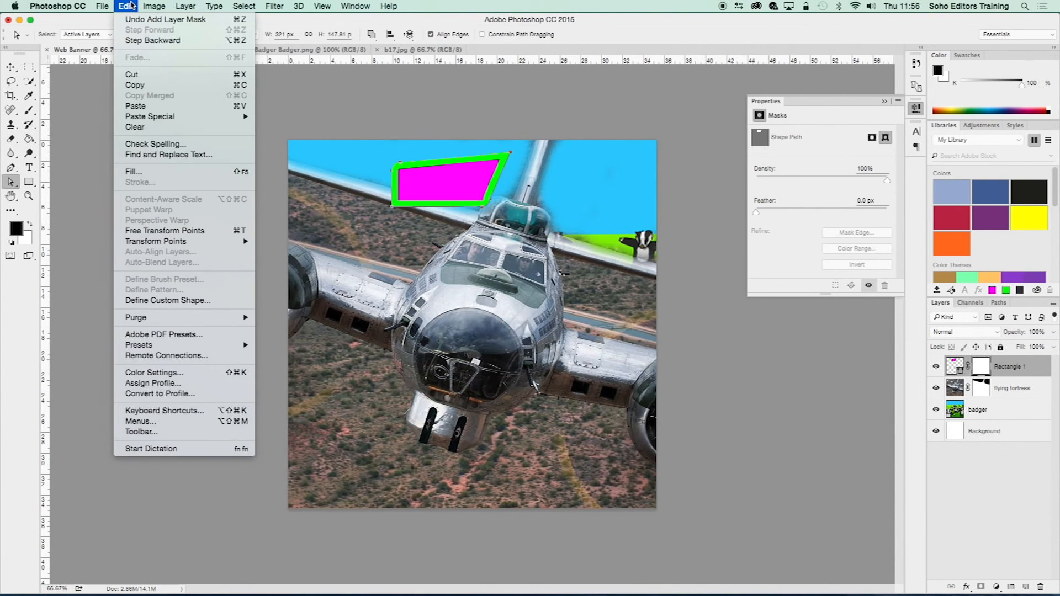
pyautogui.click(131, 41)
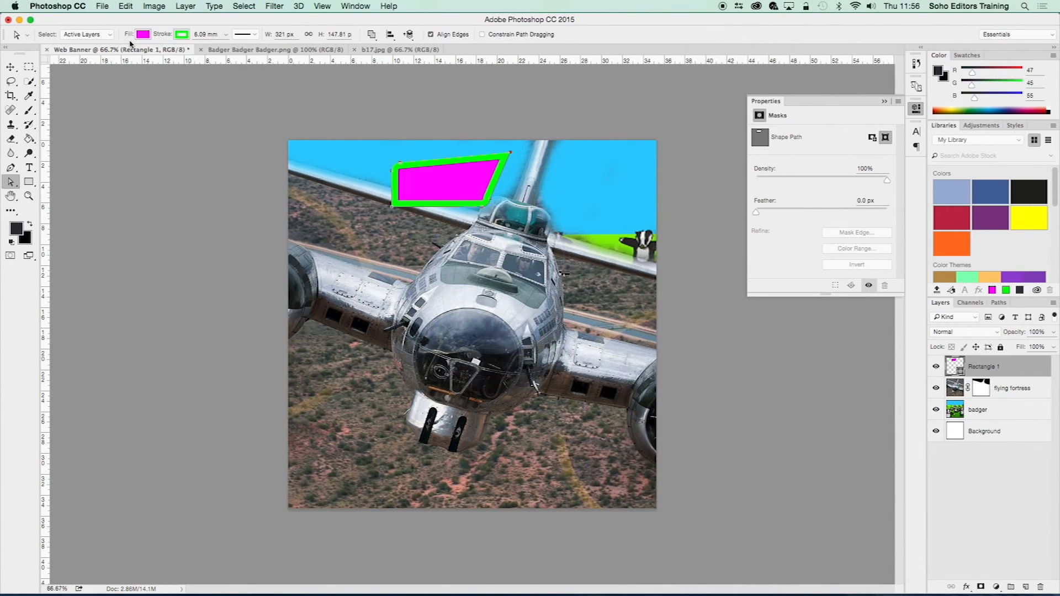
pyautogui.click(138, 6)
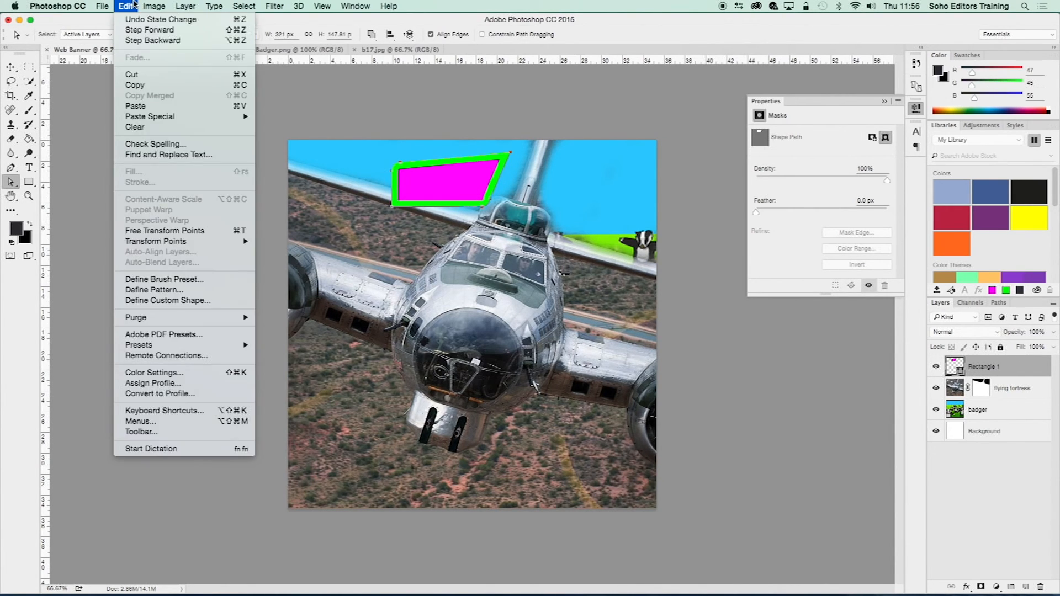
pyautogui.click(132, 42)
pyautogui.click(129, 6)
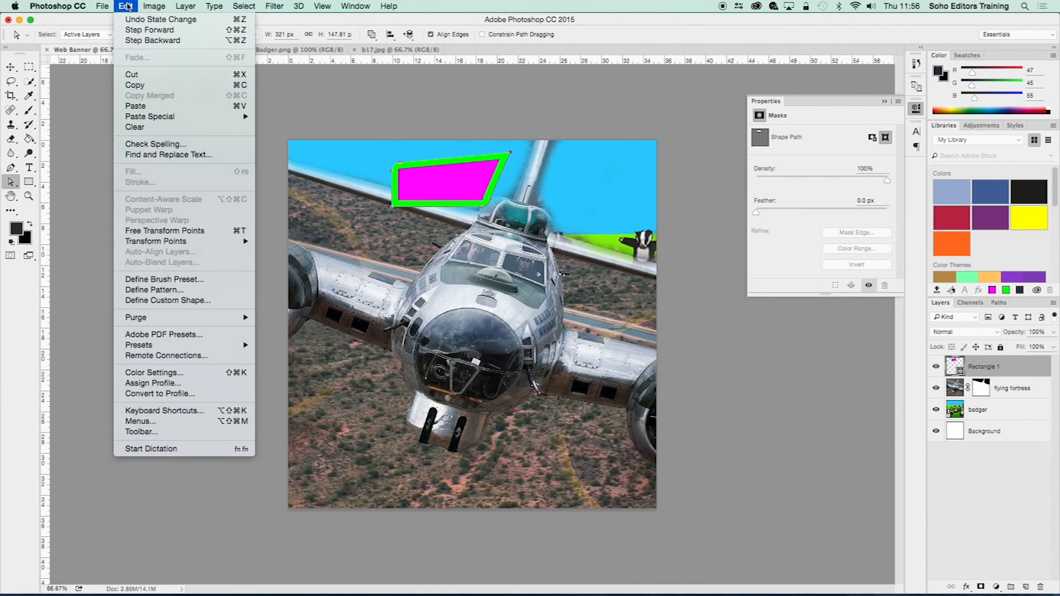
pyautogui.click(126, 44)
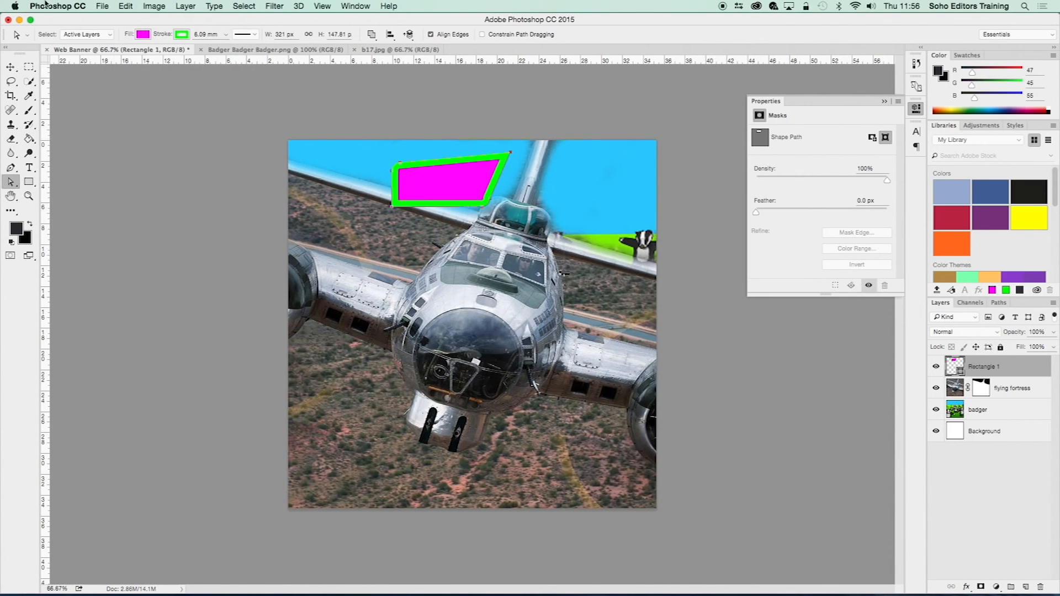
pyautogui.click(124, 5)
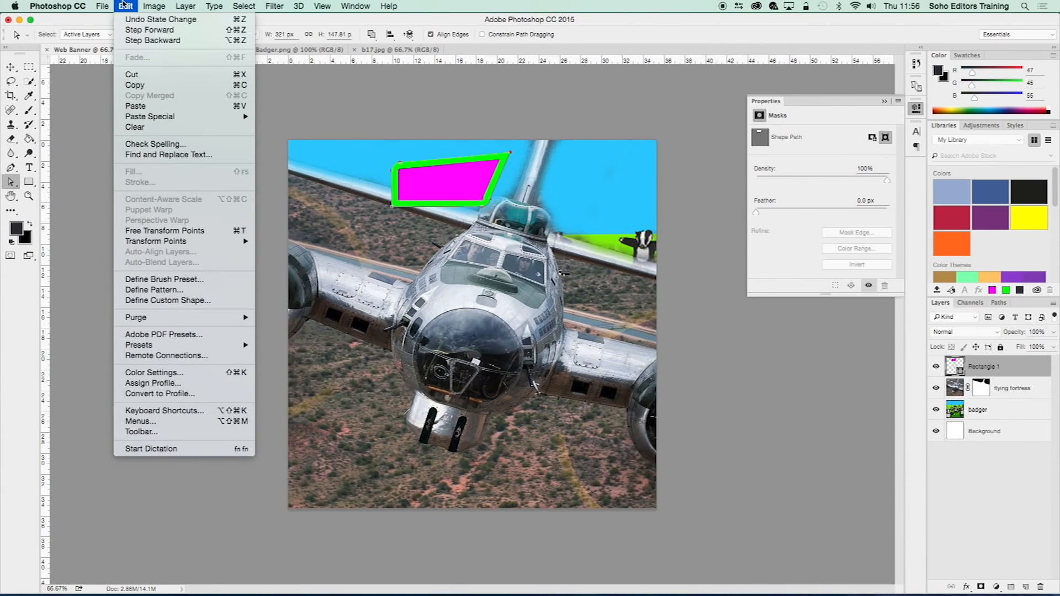
pyautogui.click(127, 40)
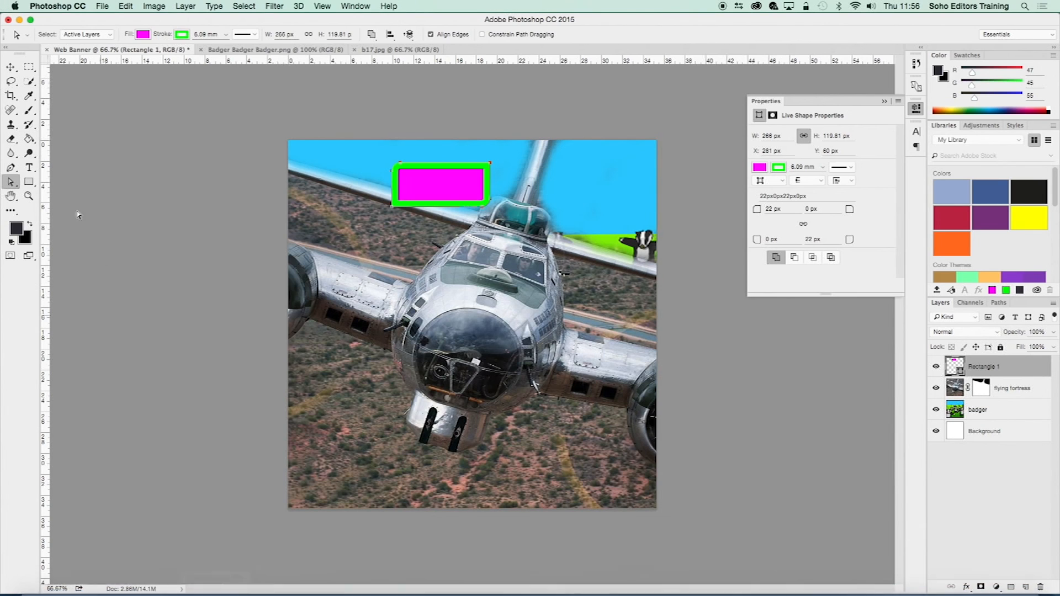
pyautogui.click(8, 7)
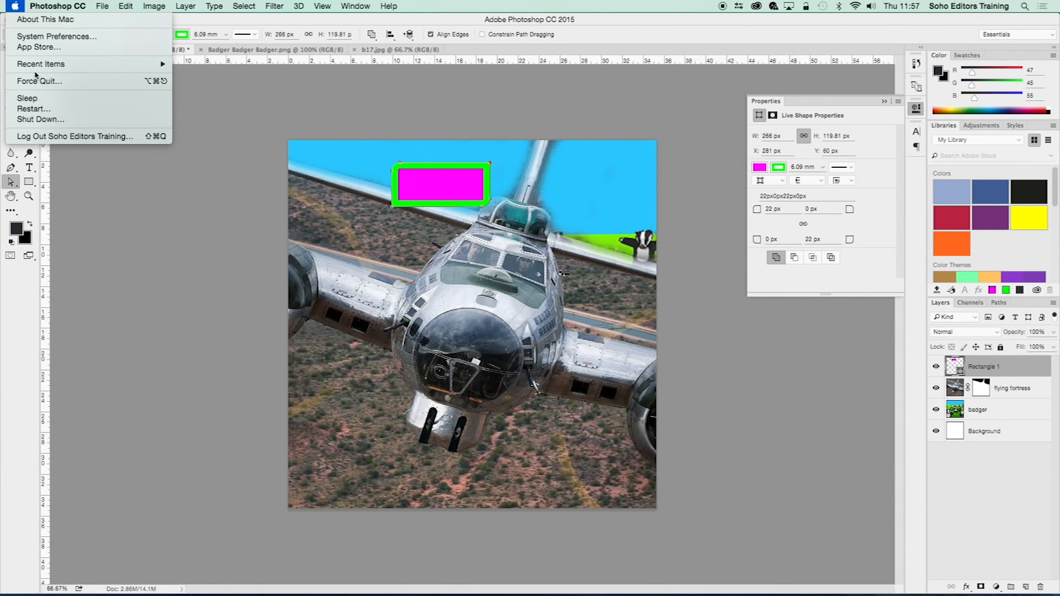